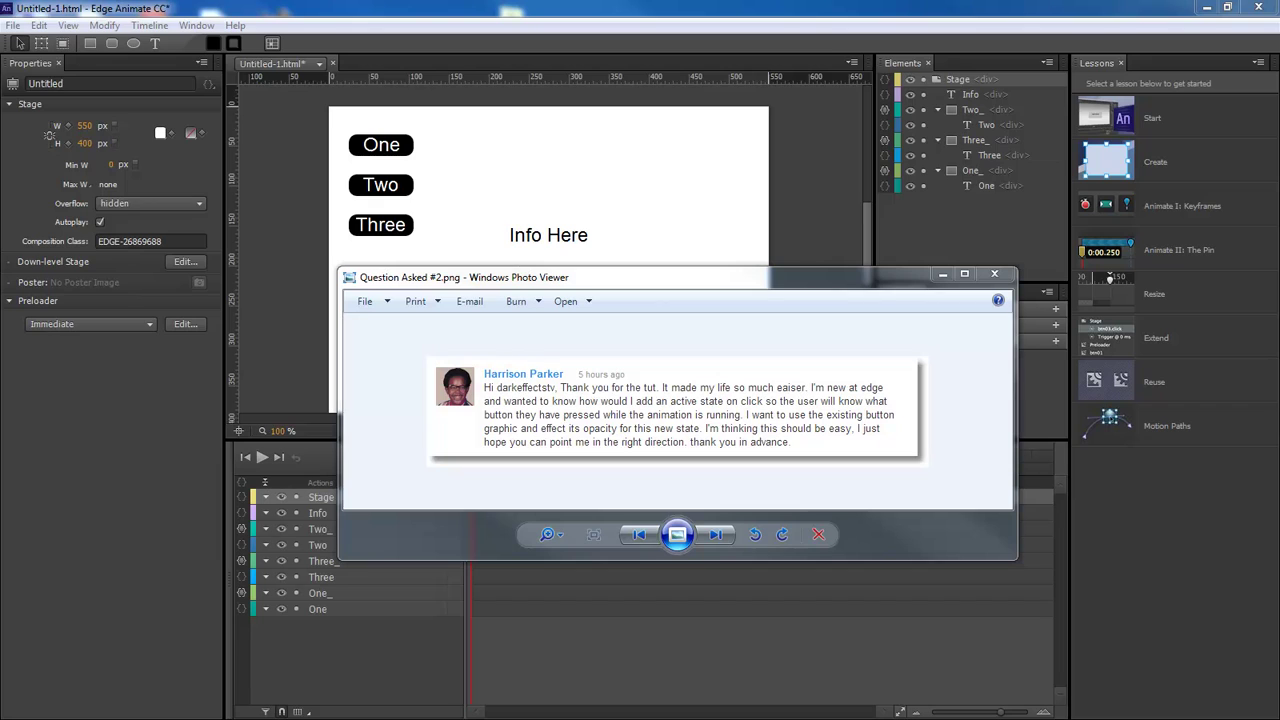
- In the Chrome preview, click One, Two and Three in turn to check each dims and the label updates
click(942, 273)
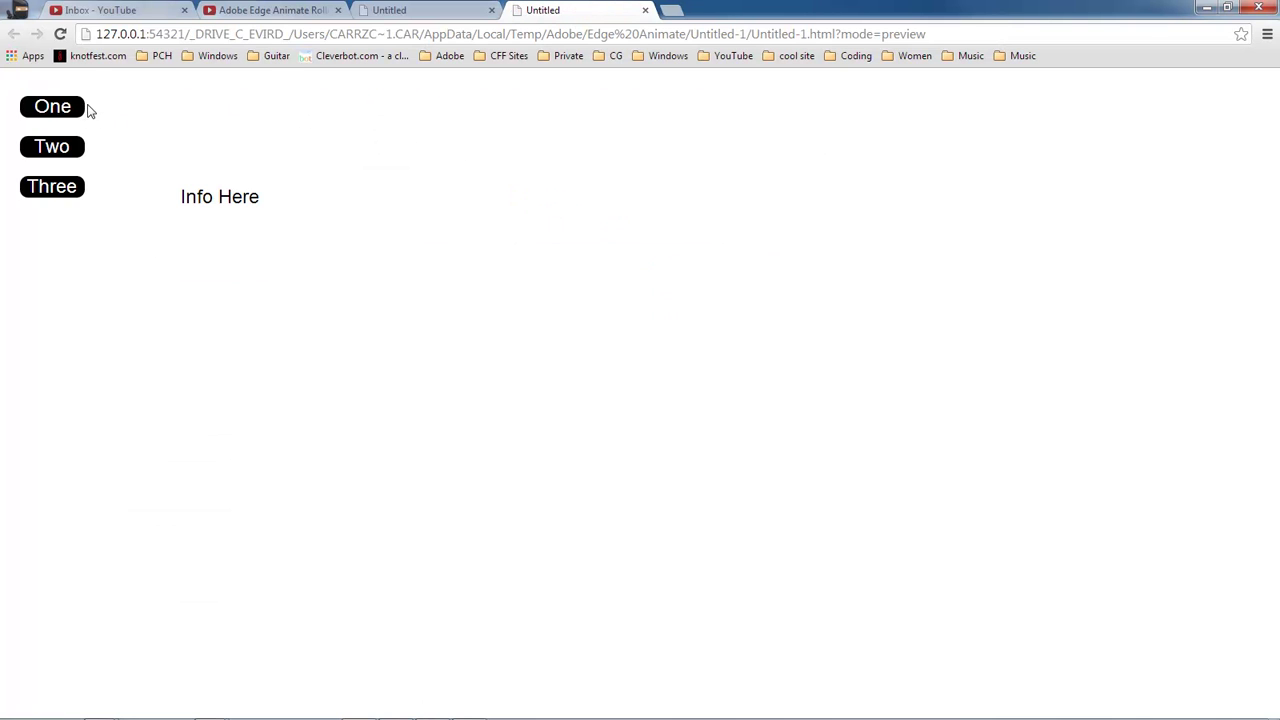
click(80, 110)
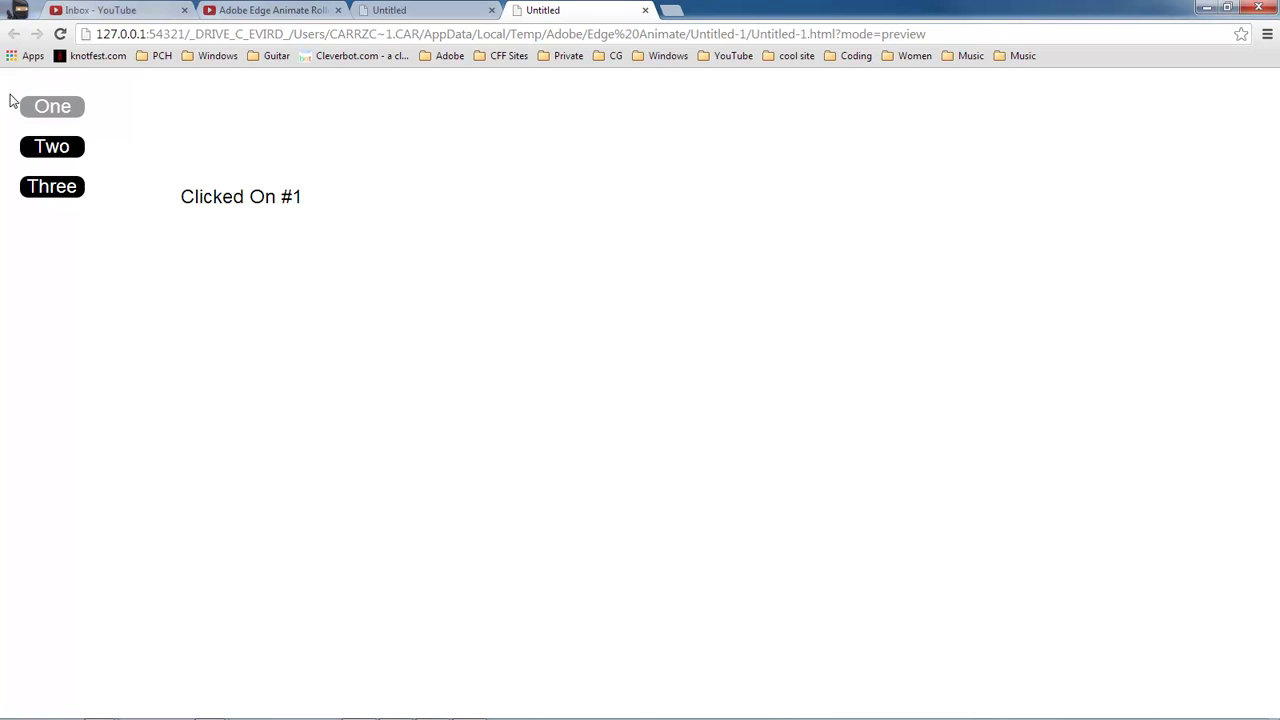
click(84, 150)
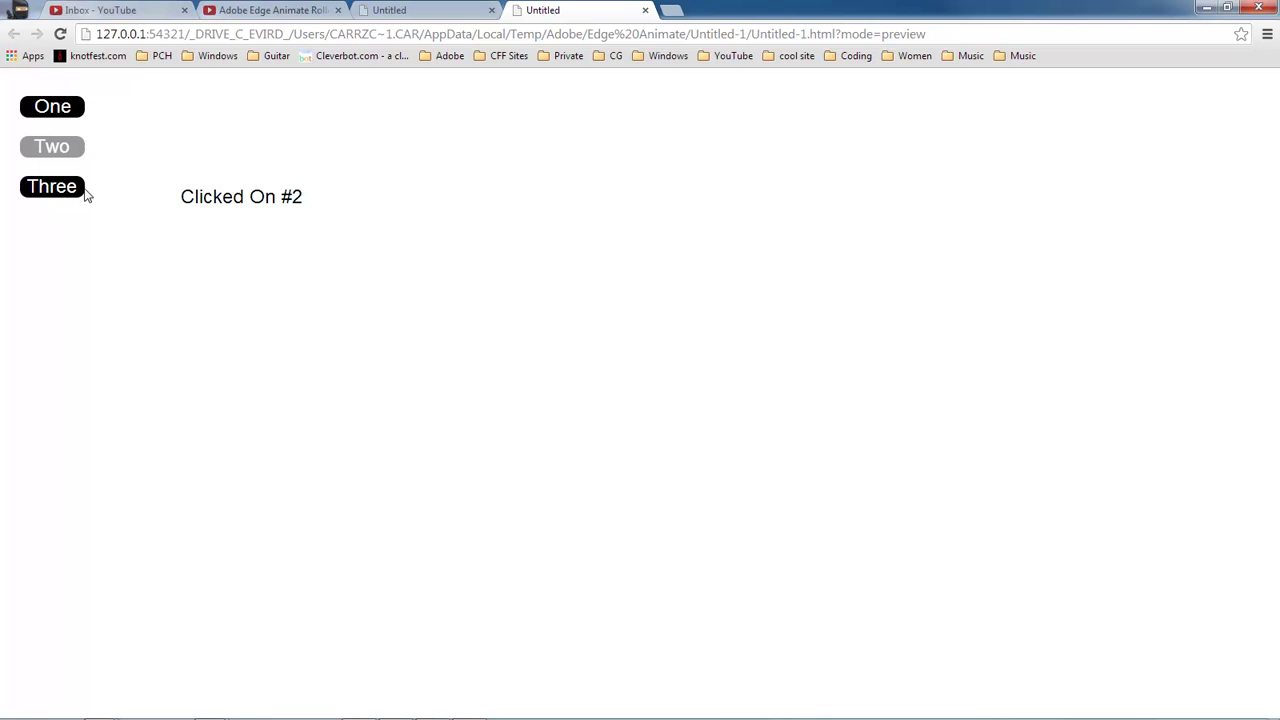
click(84, 194)
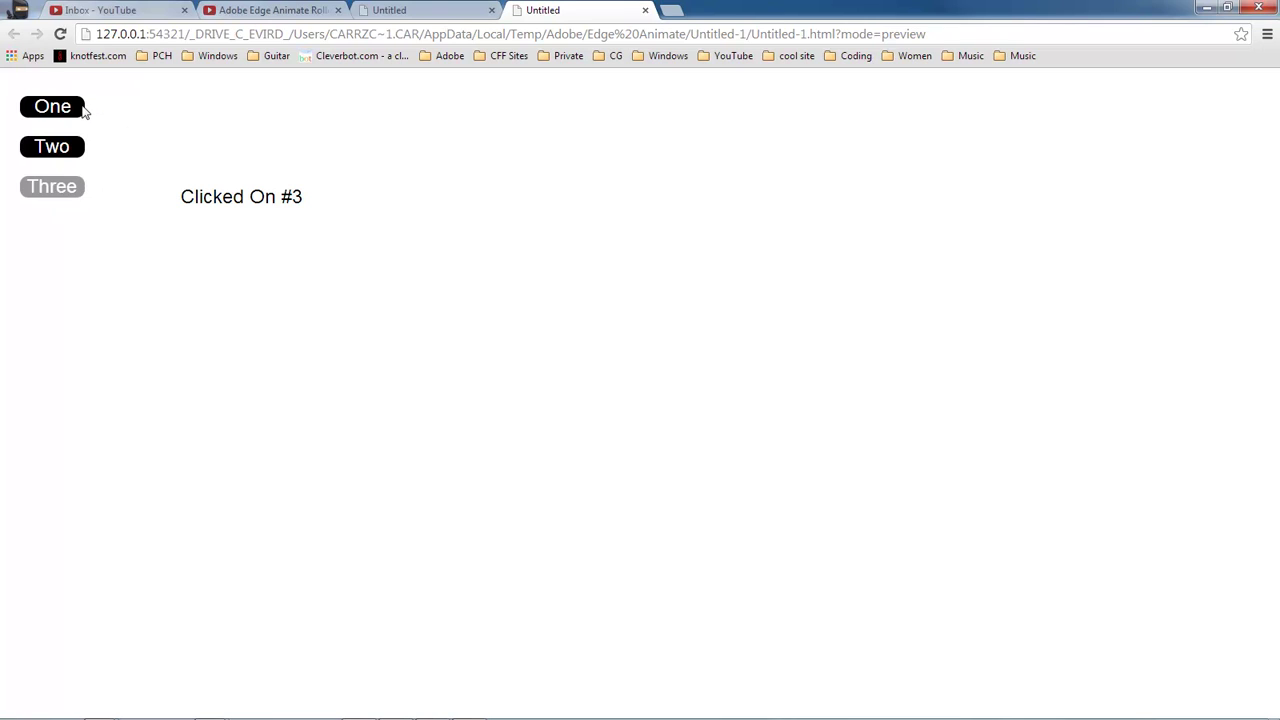
click(84, 110)
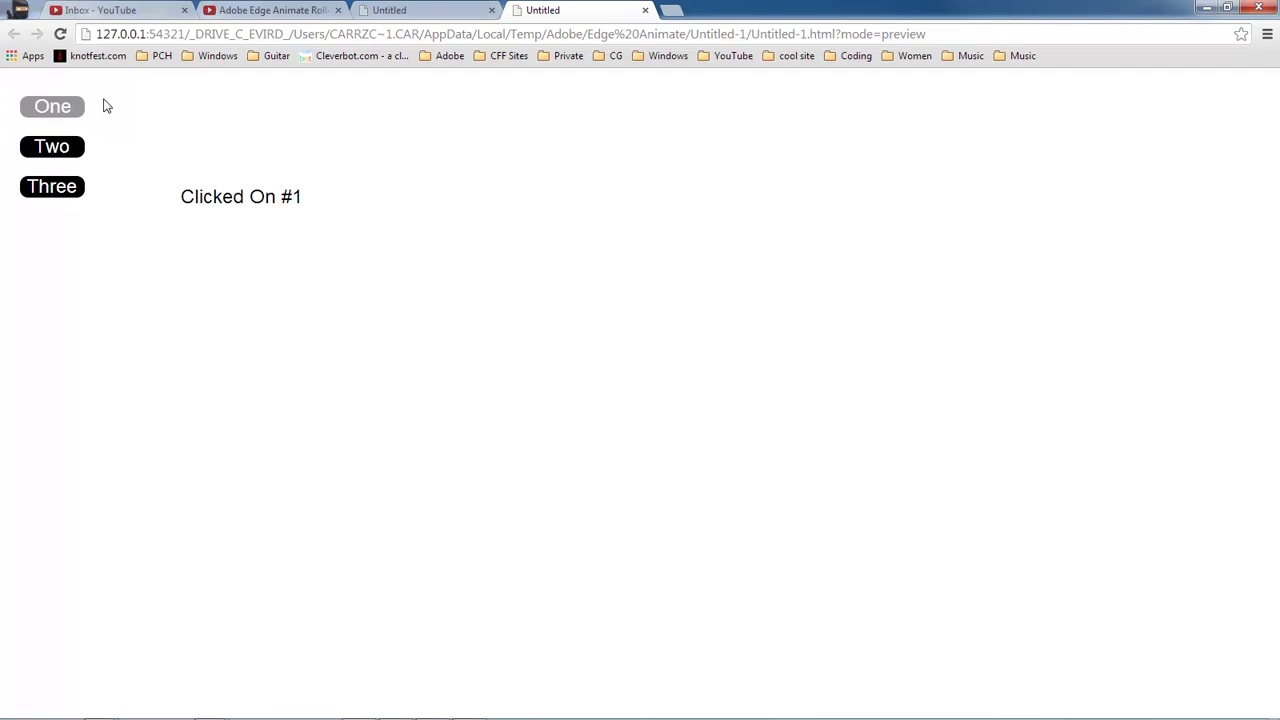
click(83, 149)
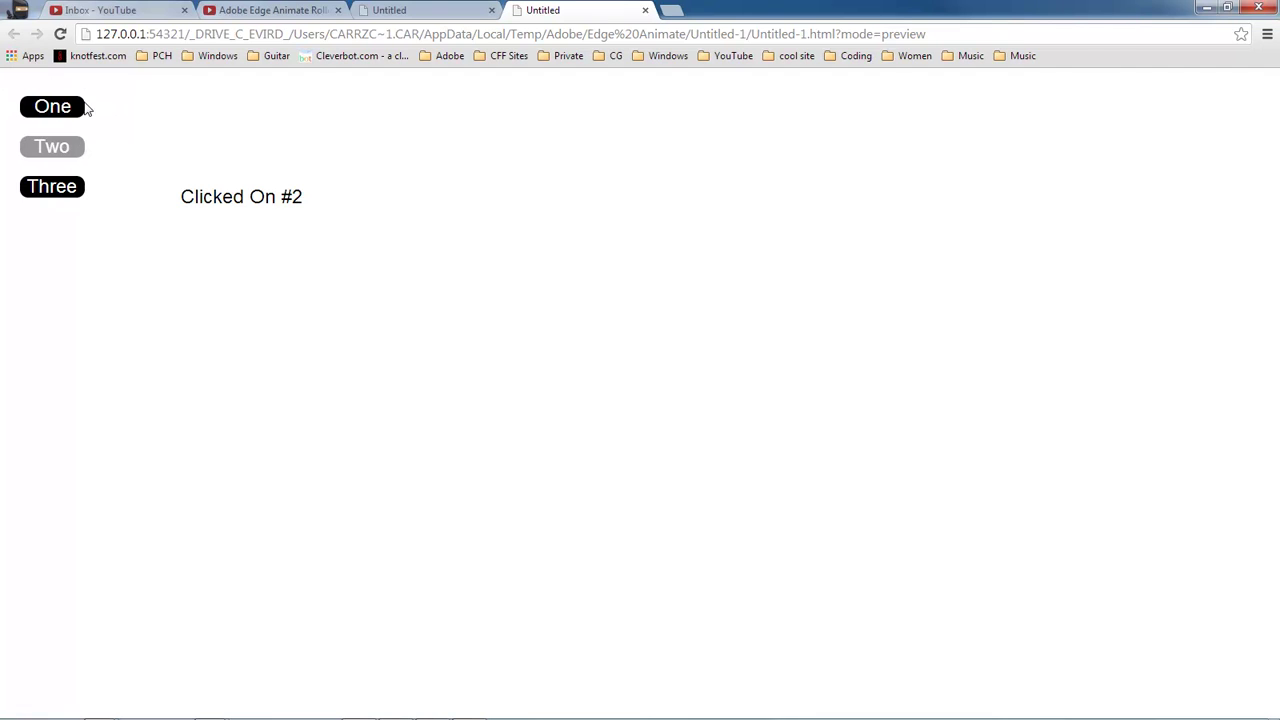
click(83, 192)
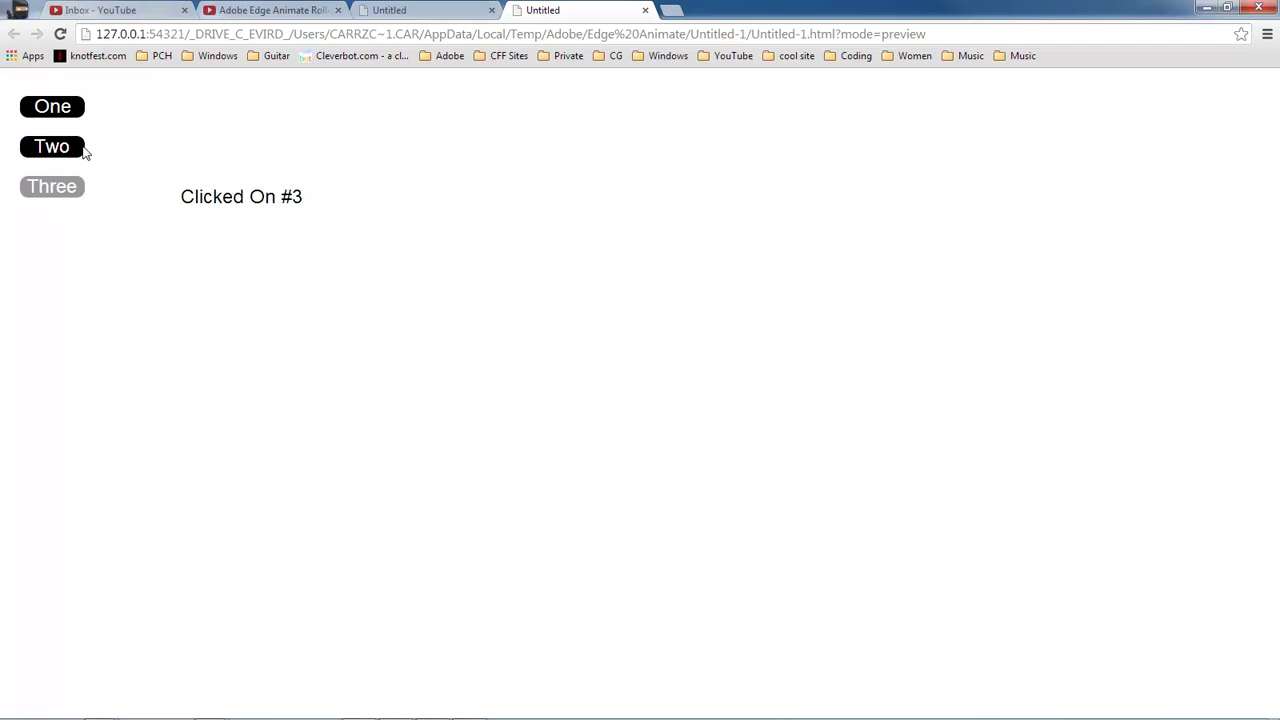
- Cycle quickly through the buttons to confirm the dimming, then return to Edge Animate
click(84, 150)
click(81, 112)
click(83, 149)
click(83, 193)
click(84, 150)
click(81, 110)
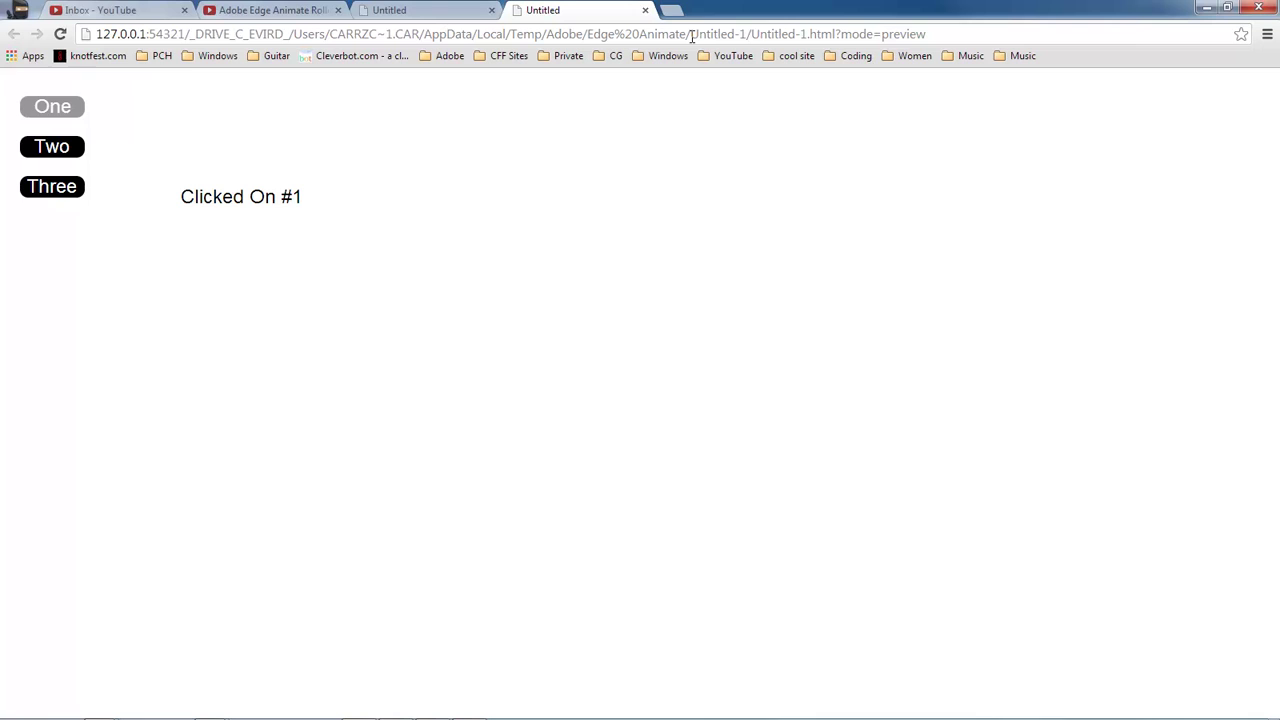
click(1206, 7)
- Start a new document and draw a rounded rectangle with two copies stacked below it
click(1206, 7)
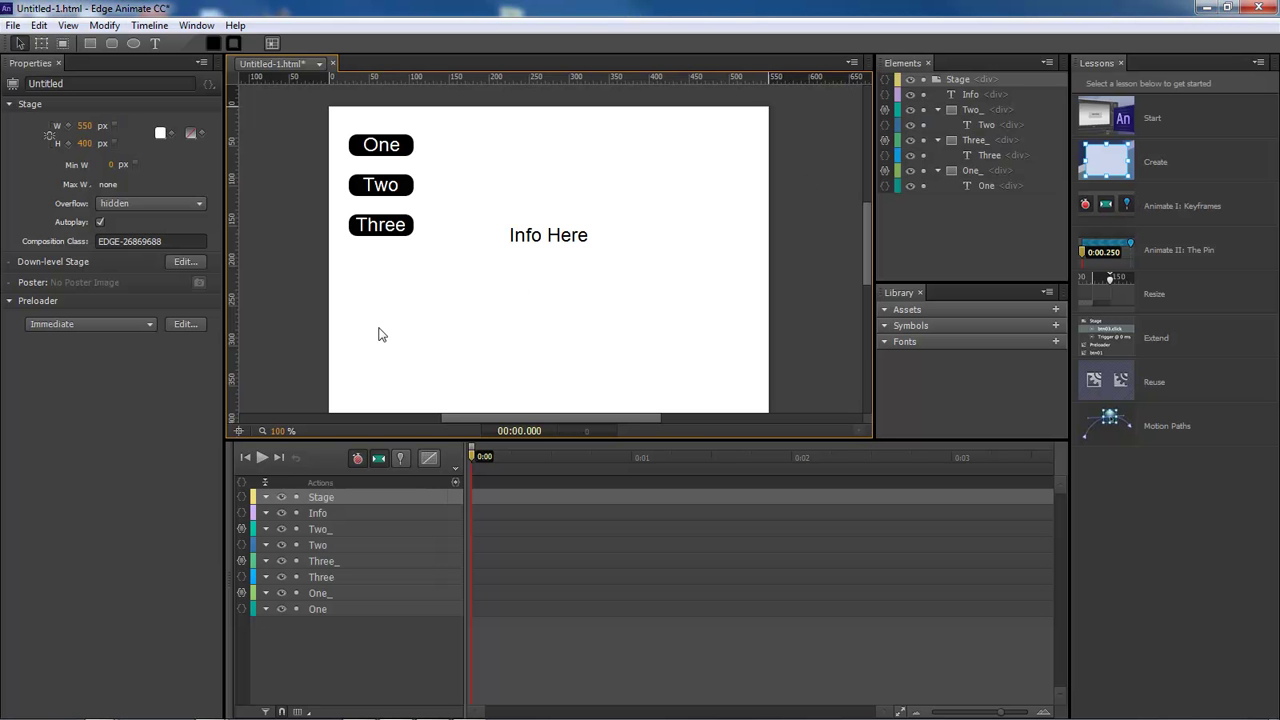
key(ctrl+n)
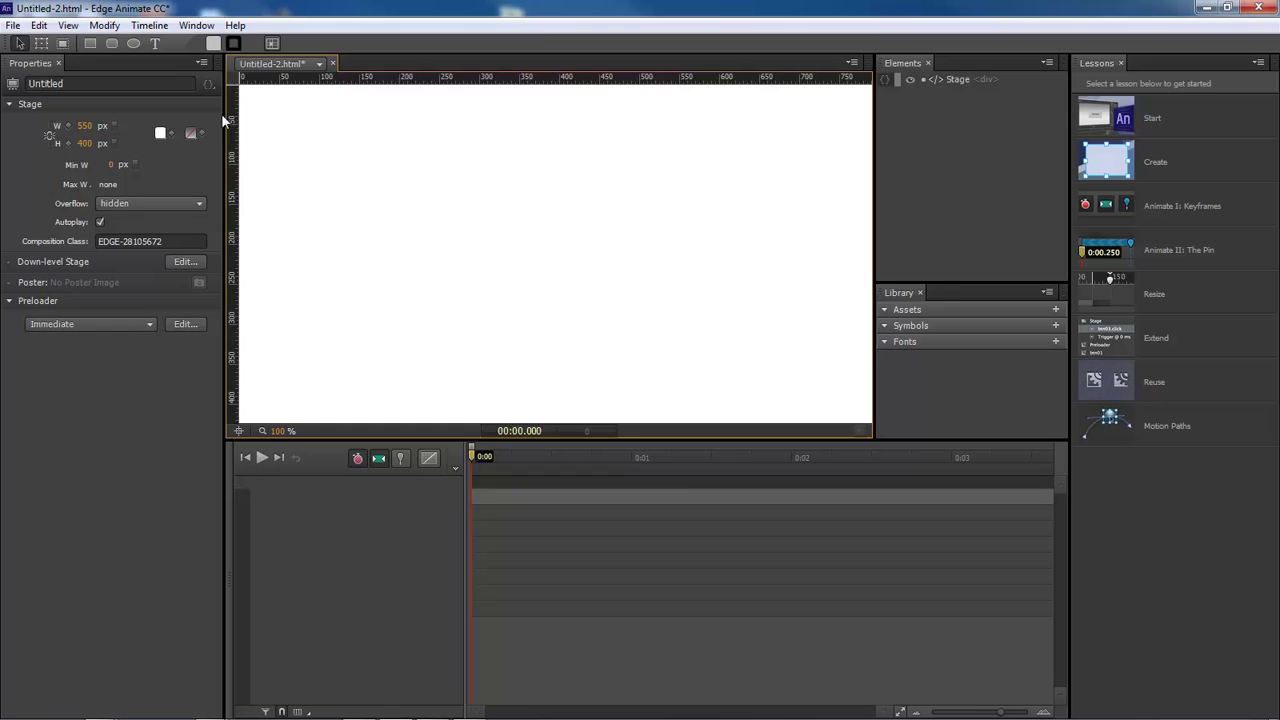
click(111, 43)
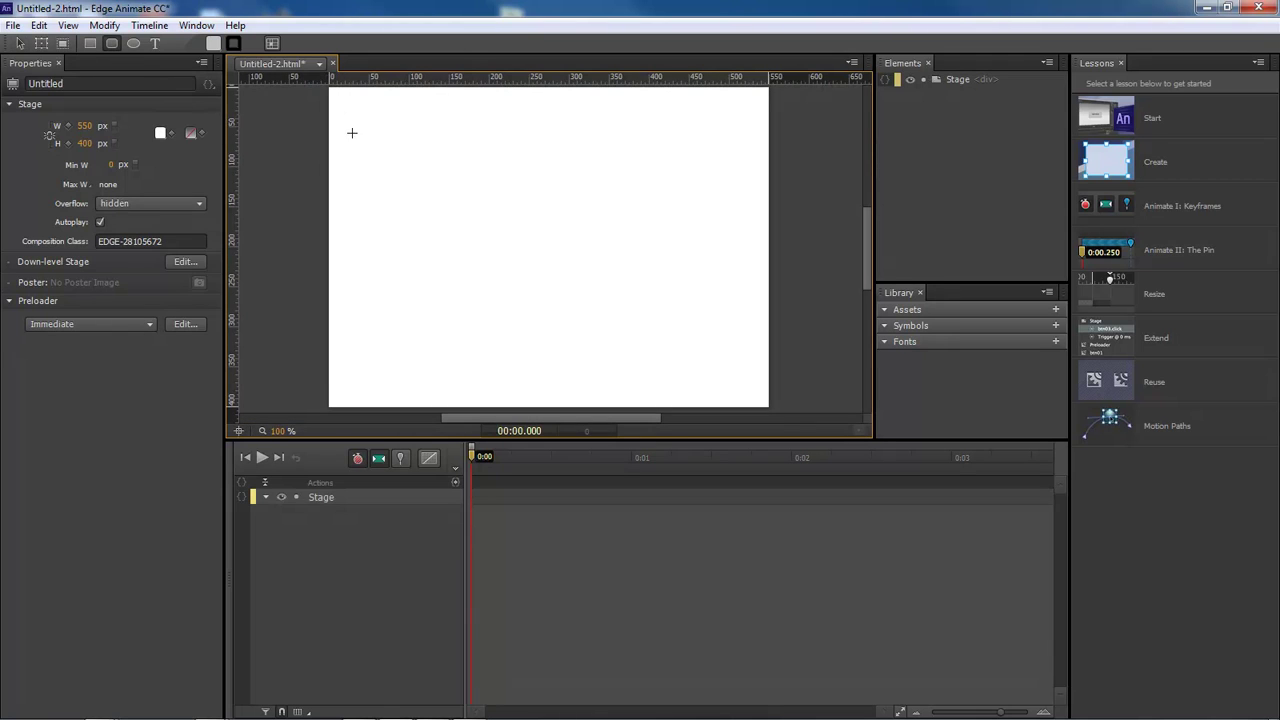
drag(346, 118, 412, 144)
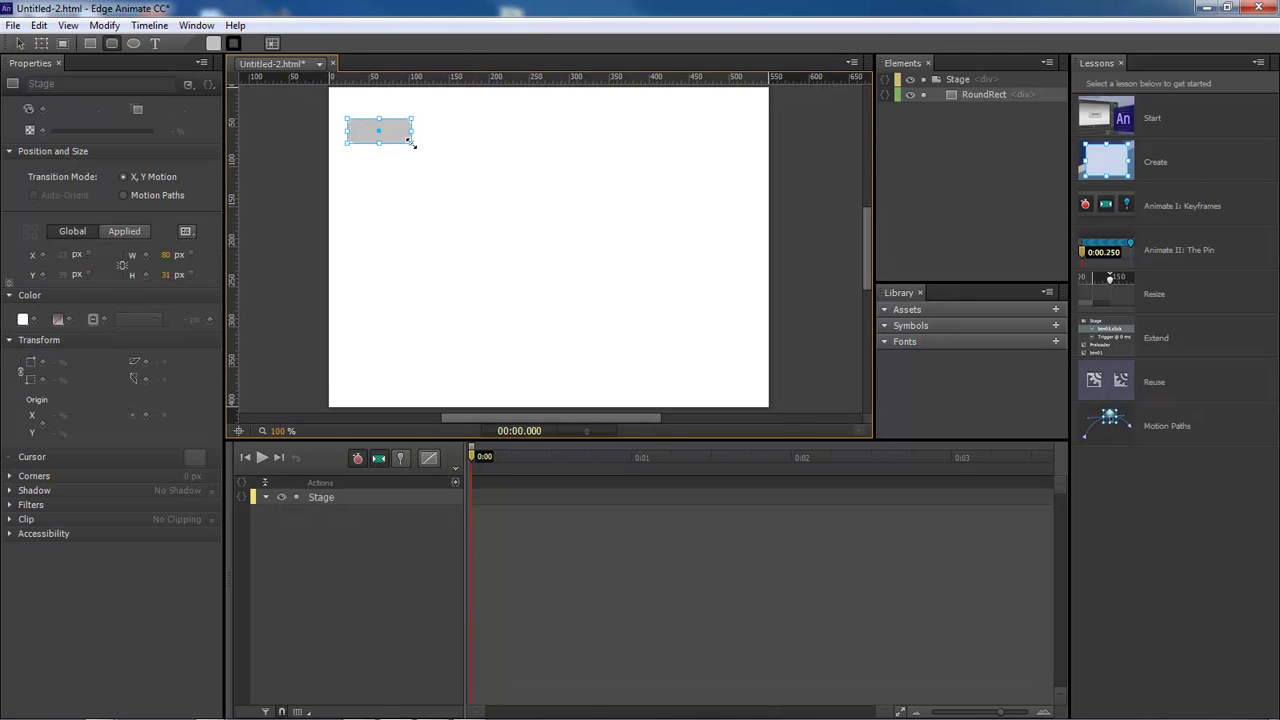
click(379, 169)
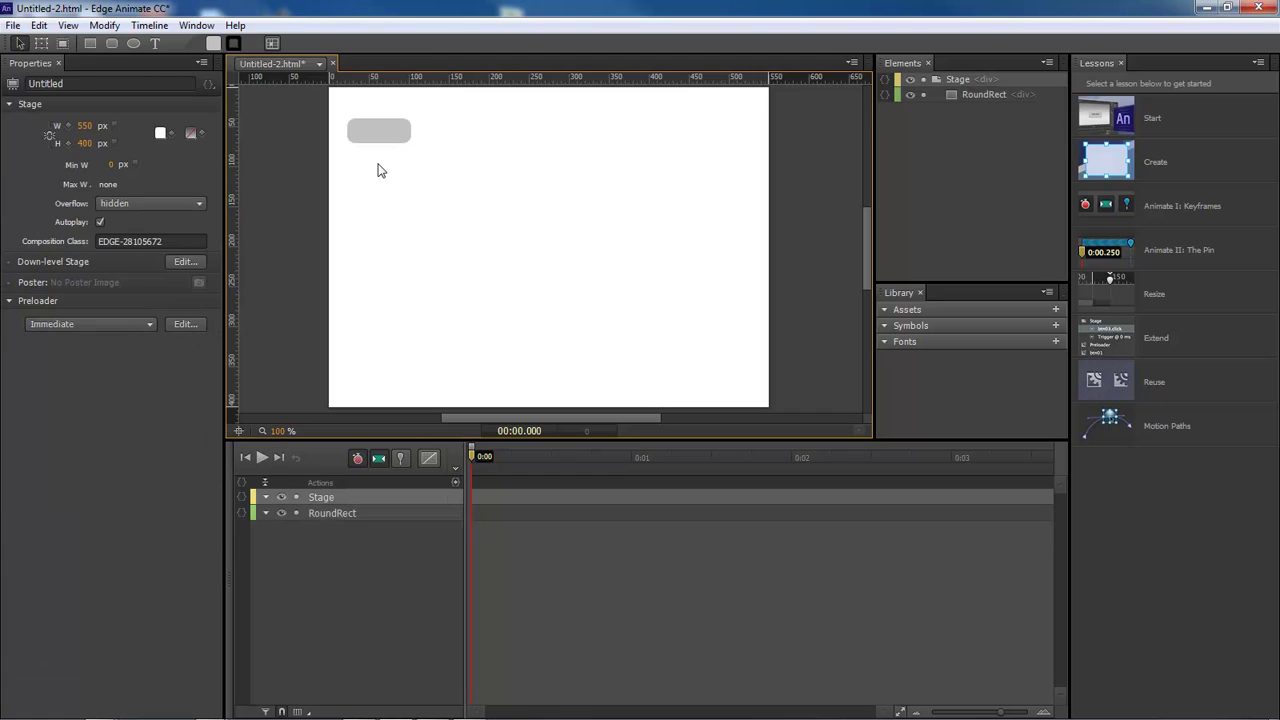
key(ctrl+v)
key(ctrl+v)
drag(380, 127, 383, 177)
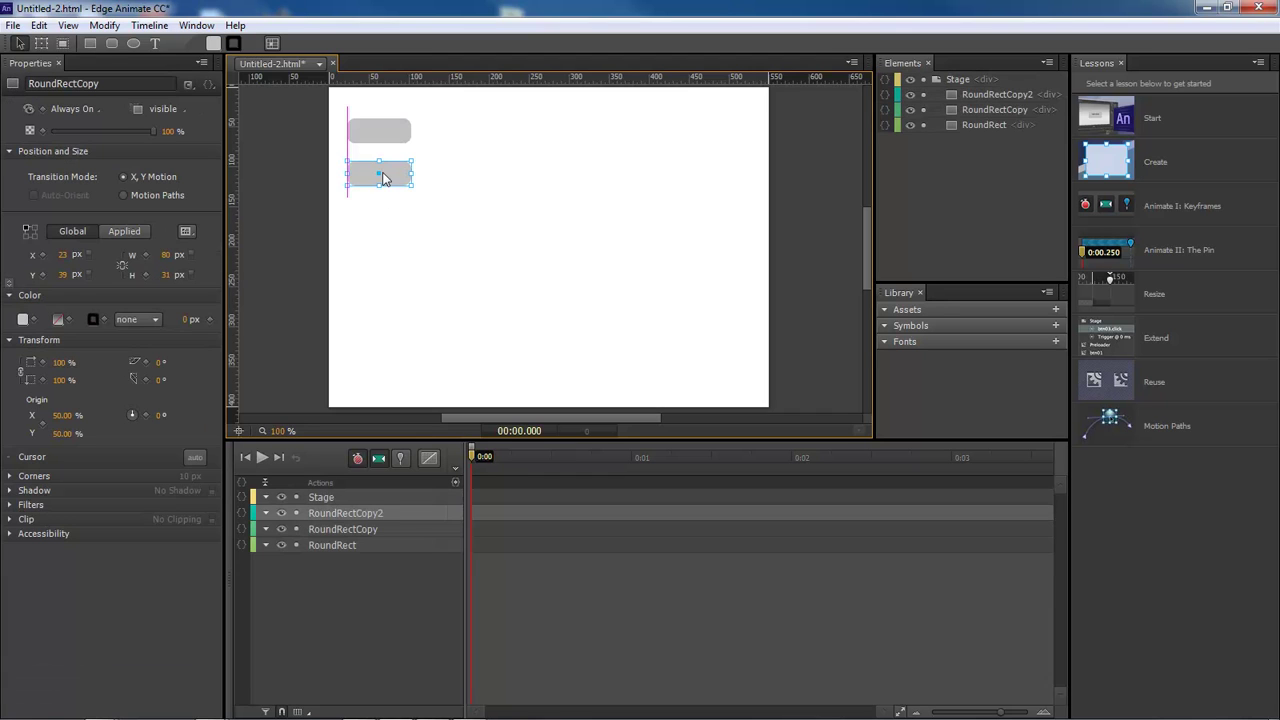
drag(383, 129, 386, 216)
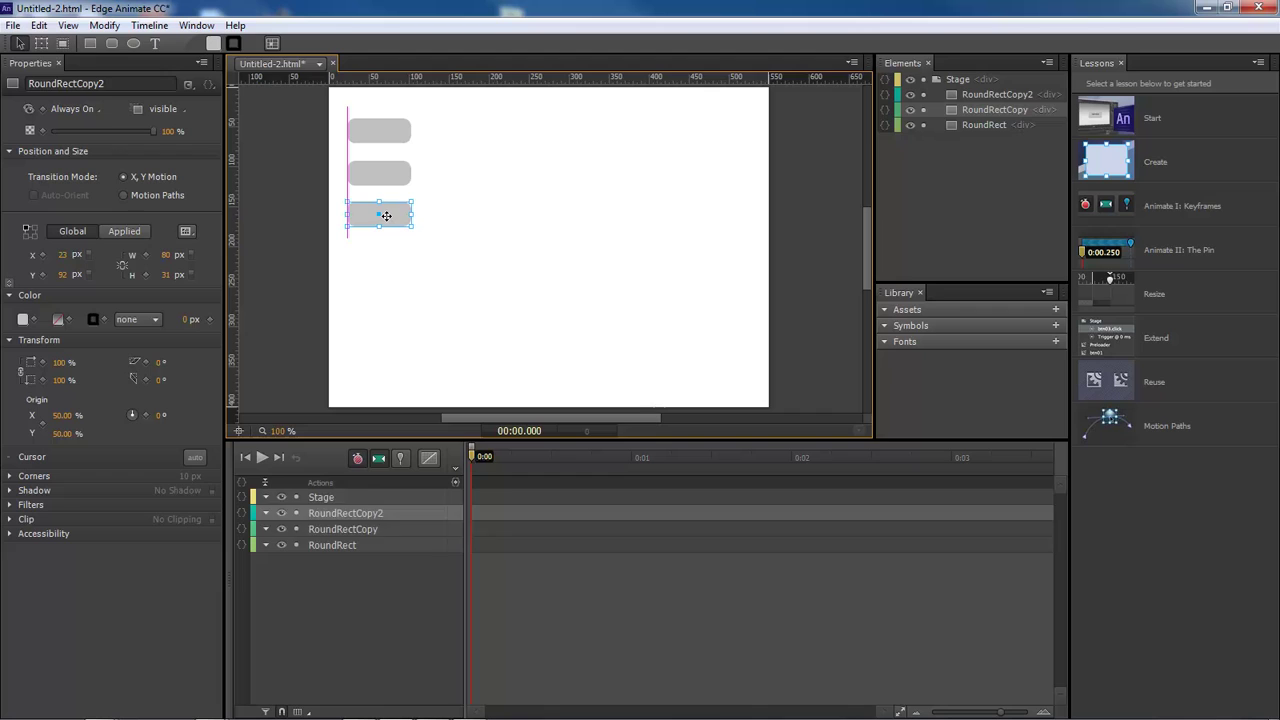
- Rename the top rectangle layer to One
click(326, 543)
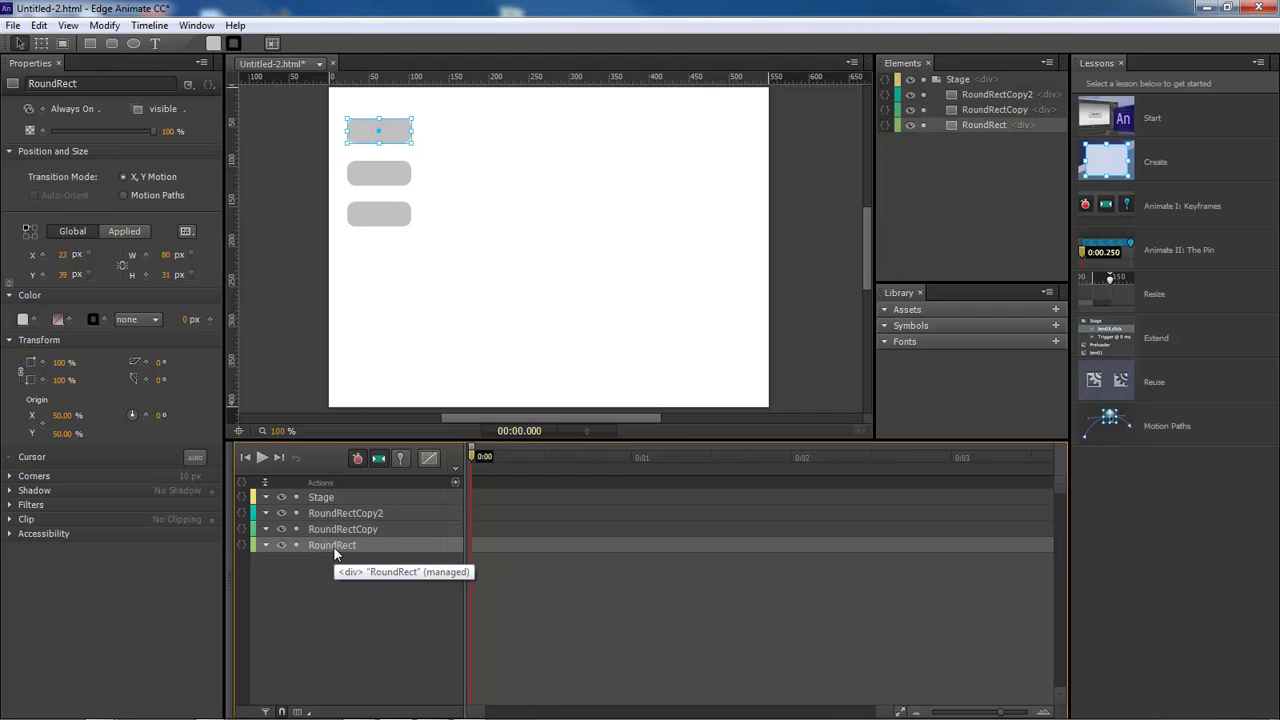
double_click(334, 550)
text(One)
key(Return)
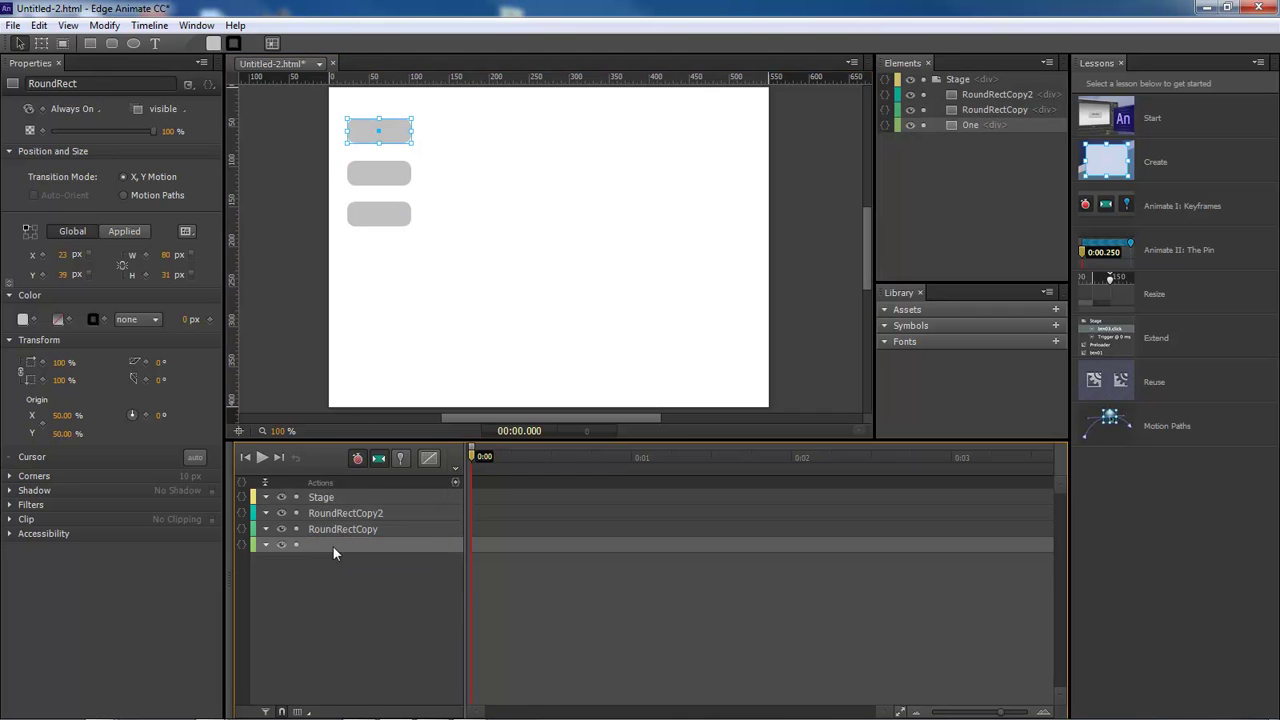
- Name the bottom rectangle Three and the middle rectangle Two
double_click(337, 531)
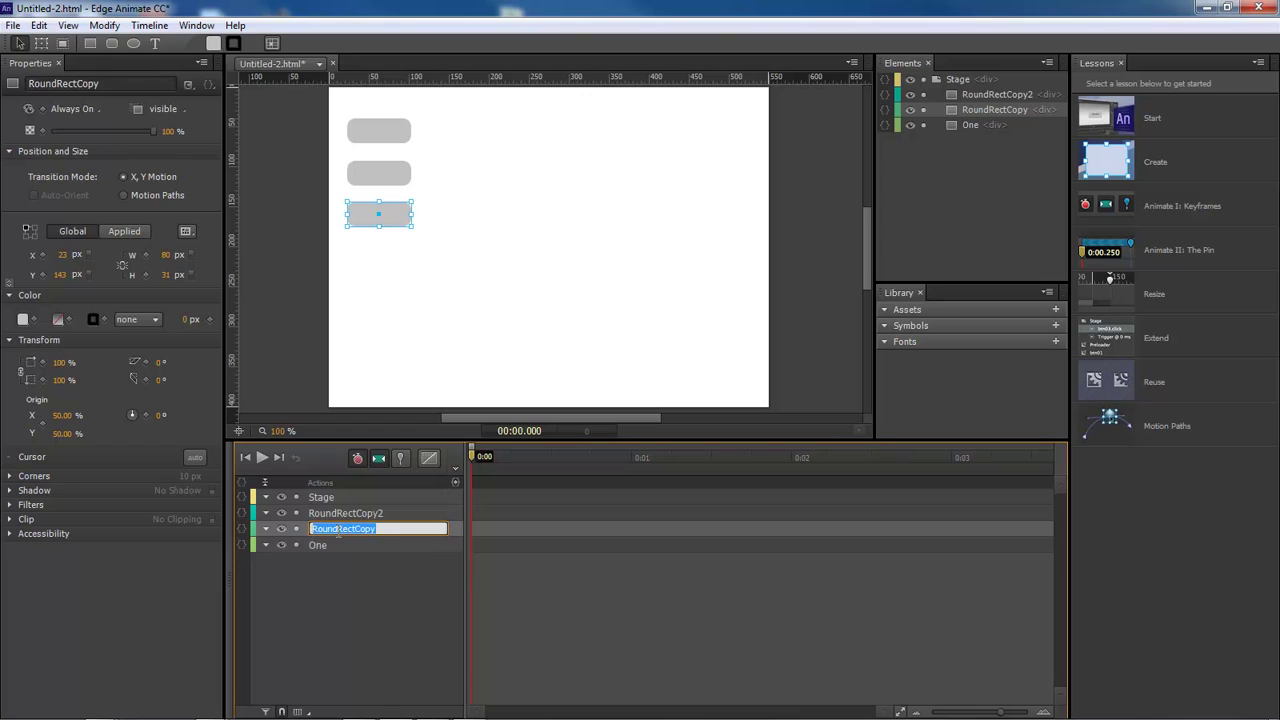
text(Two)
key(Return)
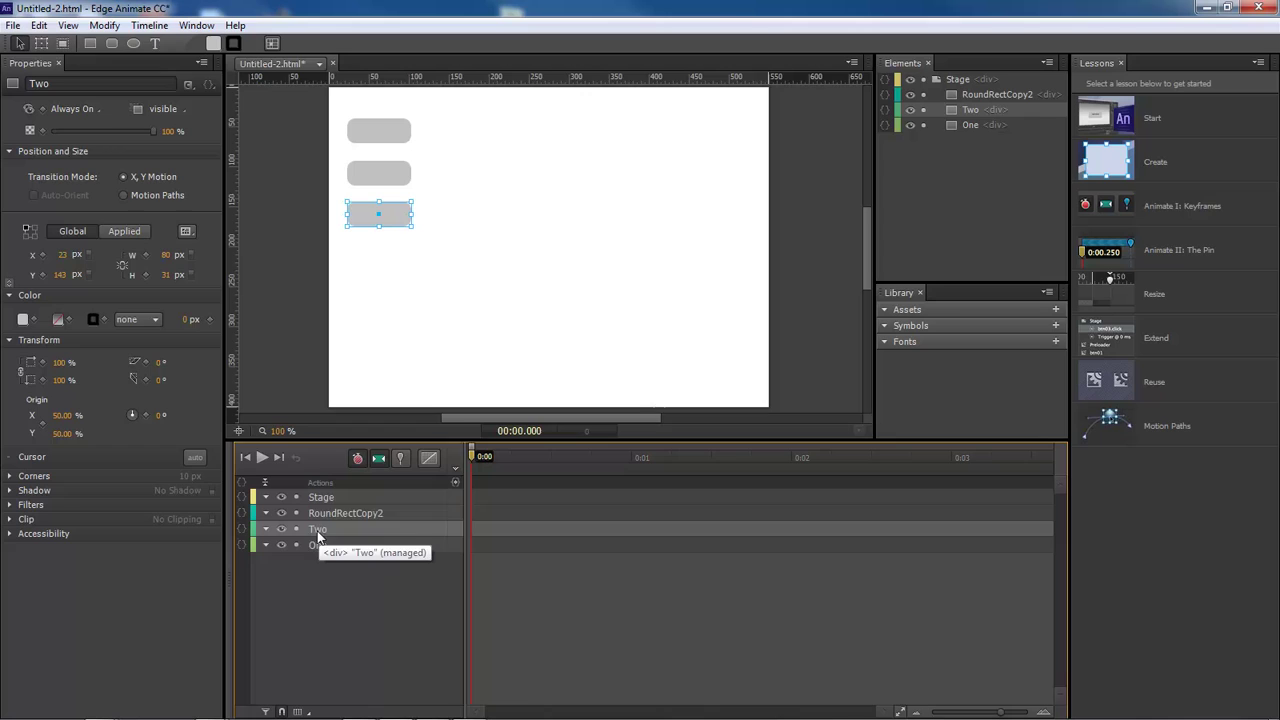
double_click(330, 528)
text(Three)
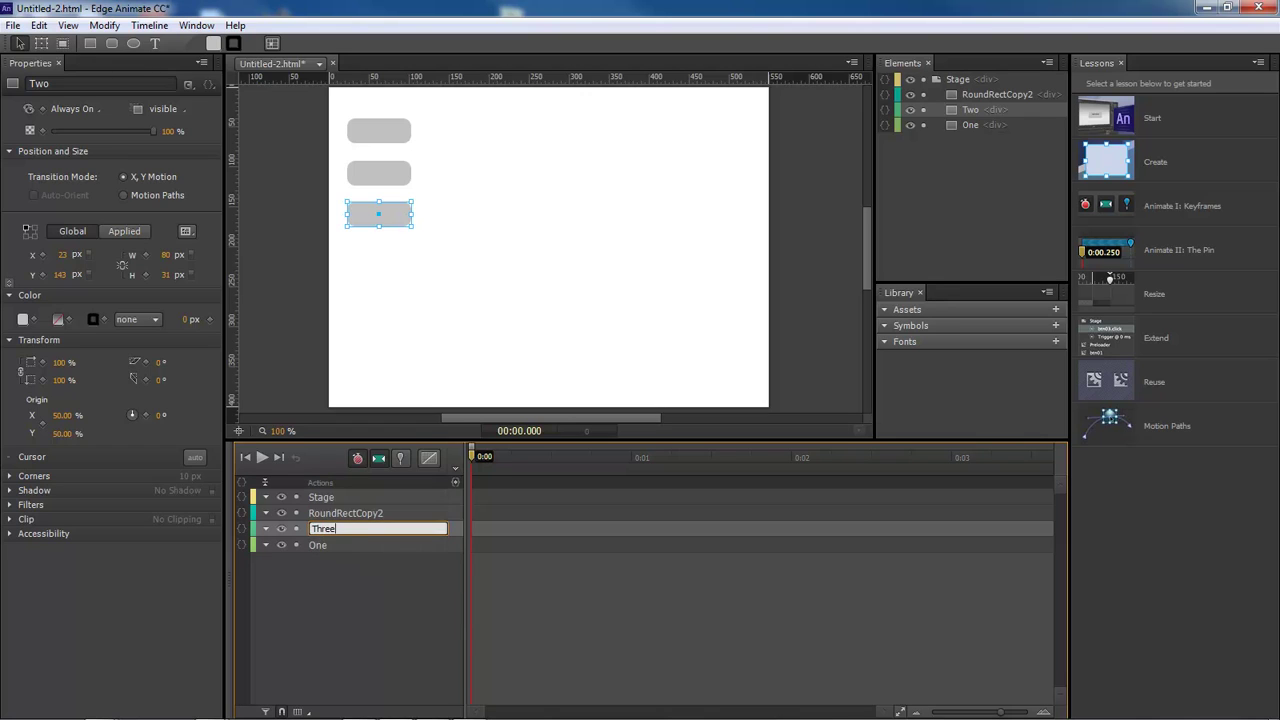
key(Return)
double_click(340, 513)
text(T)
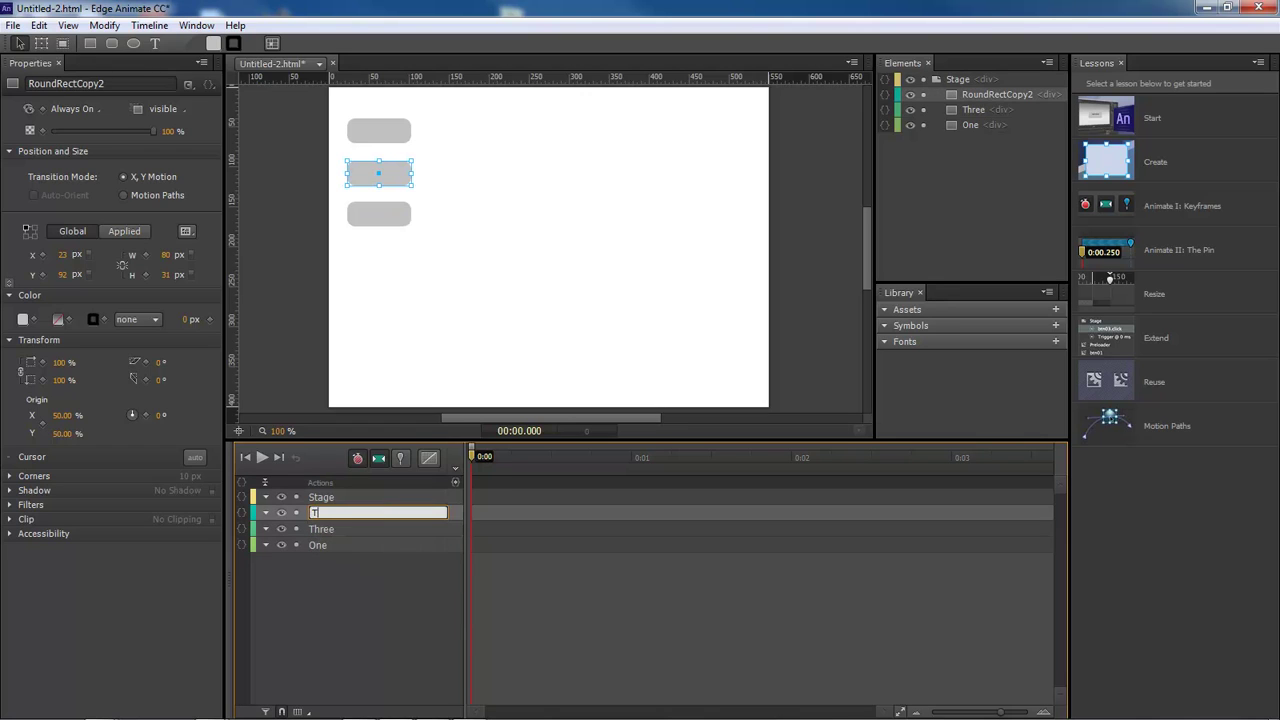
text(wo)
key(Return)
click(432, 271)
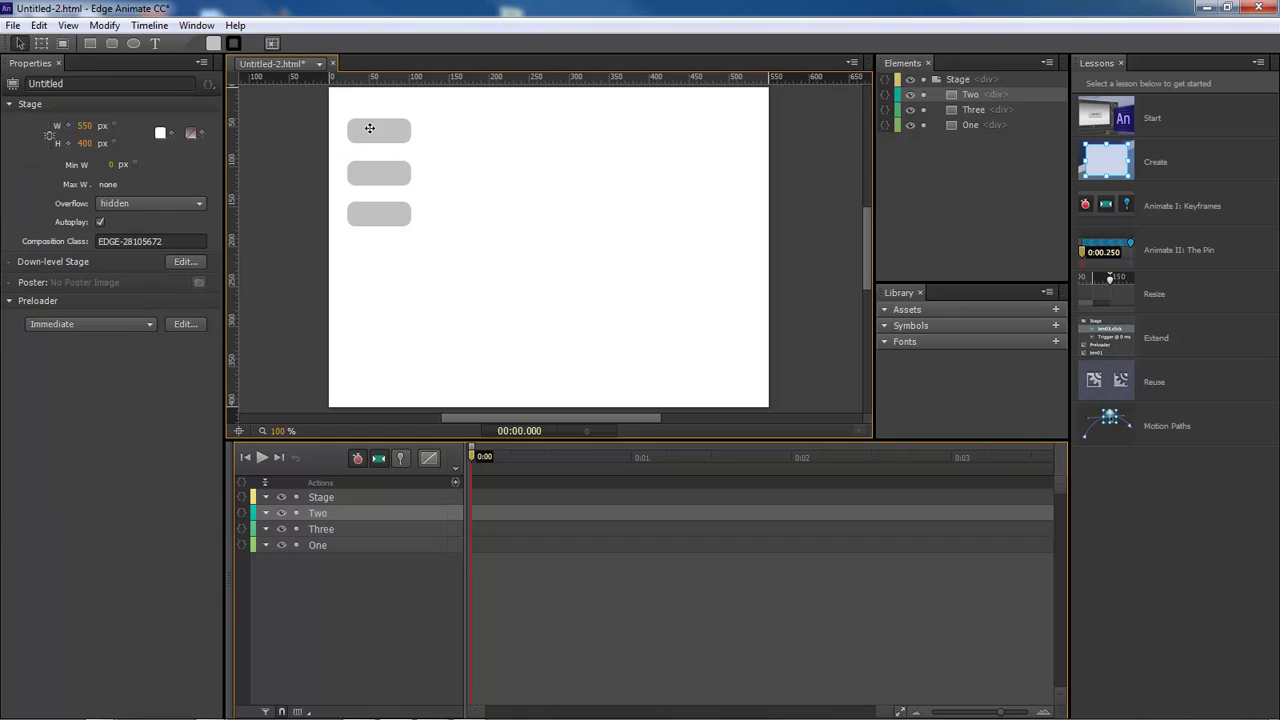
- Add a text element reading One and move it into the top button
click(155, 43)
click(367, 130)
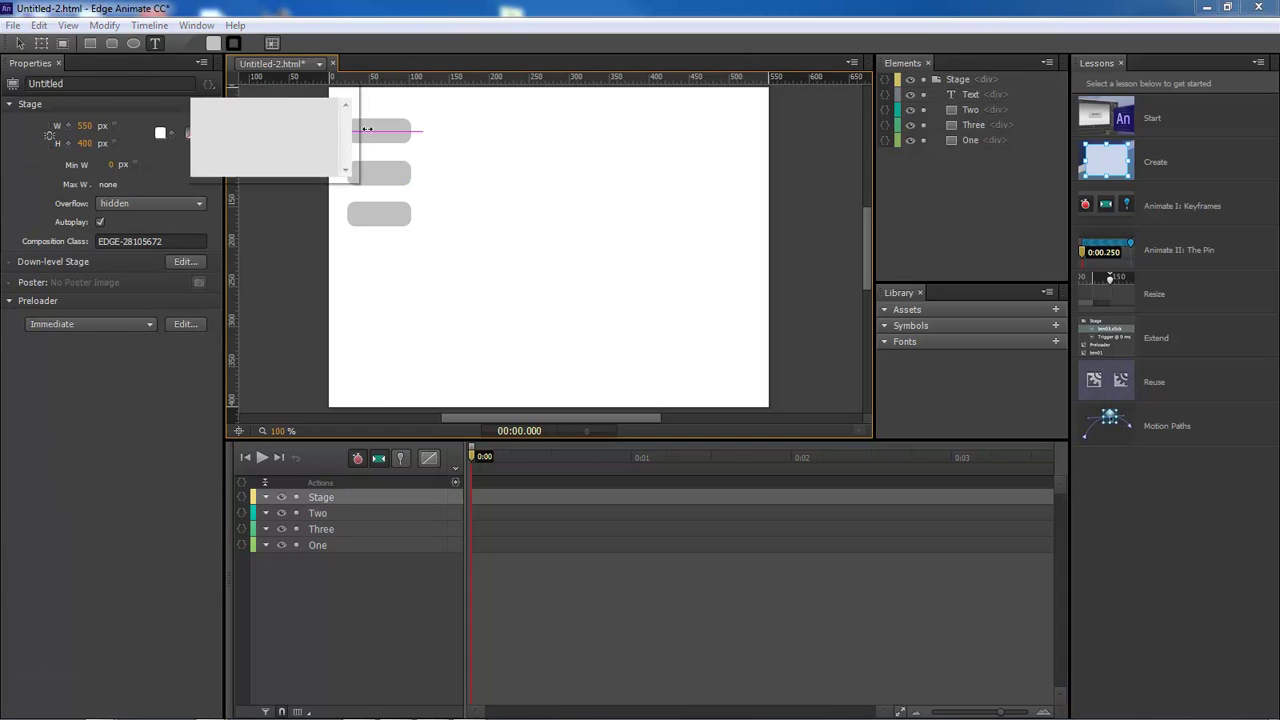
text(One)
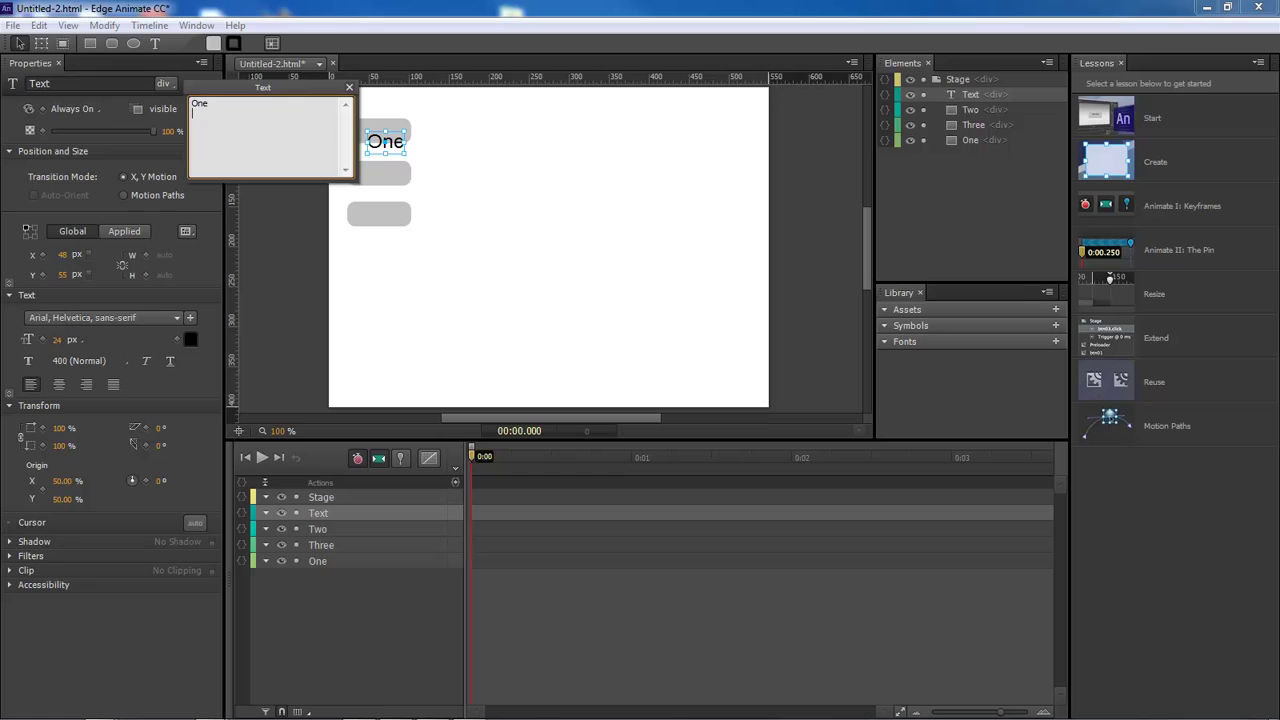
click(348, 88)
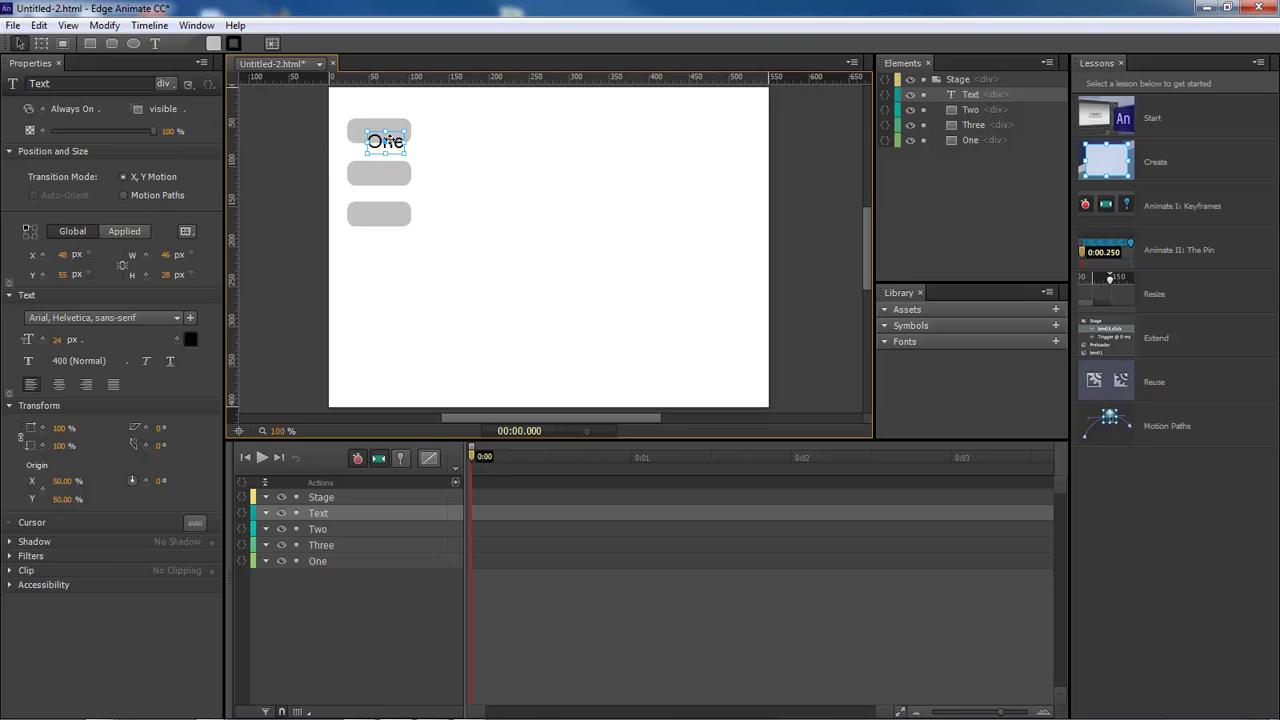
drag(391, 144, 383, 130)
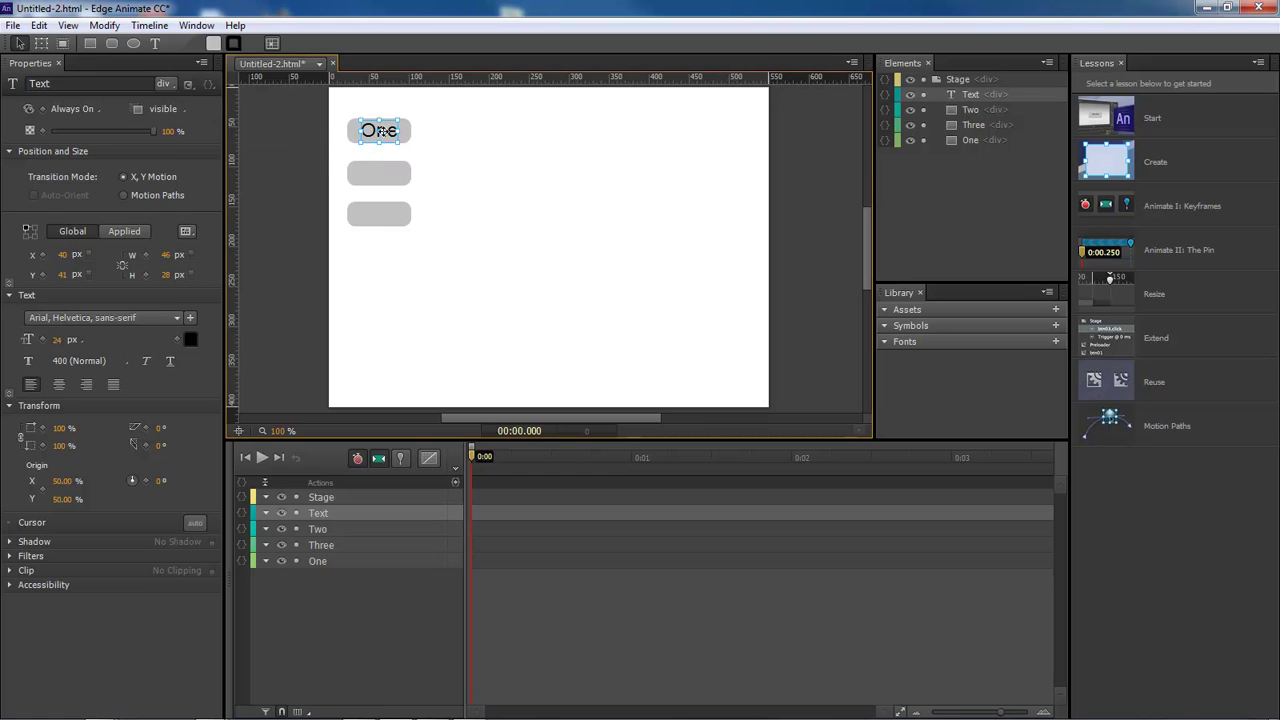
- Duplicate the One label twice, placing copies on the second and third buttons
key(ctrl+d)
drag(383, 132, 381, 215)
key(ctrl+d)
click(431, 220)
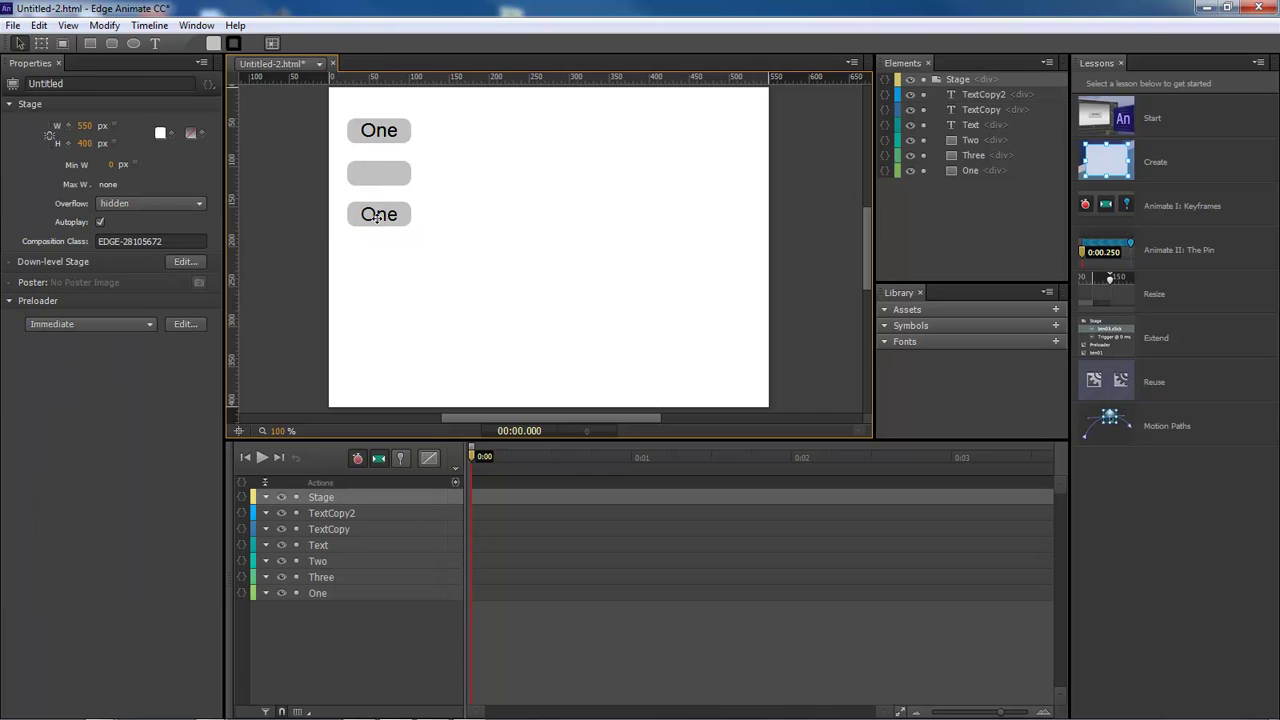
click(329, 510)
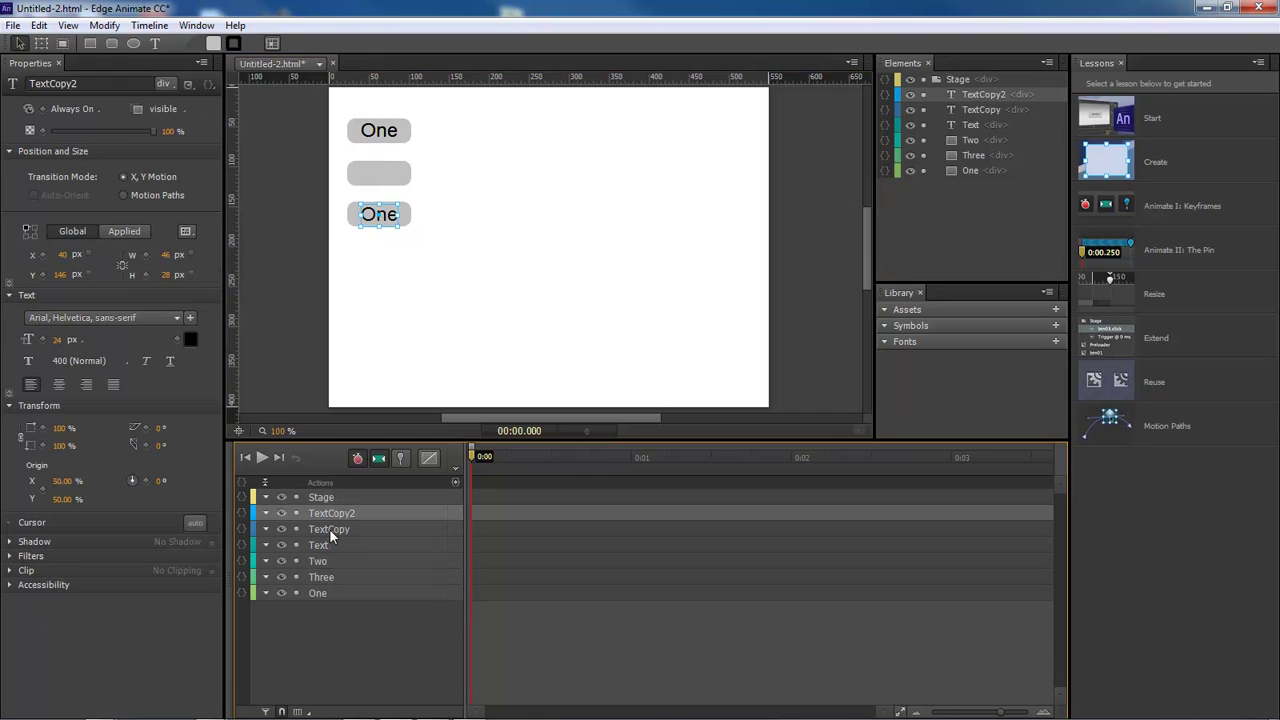
click(330, 531)
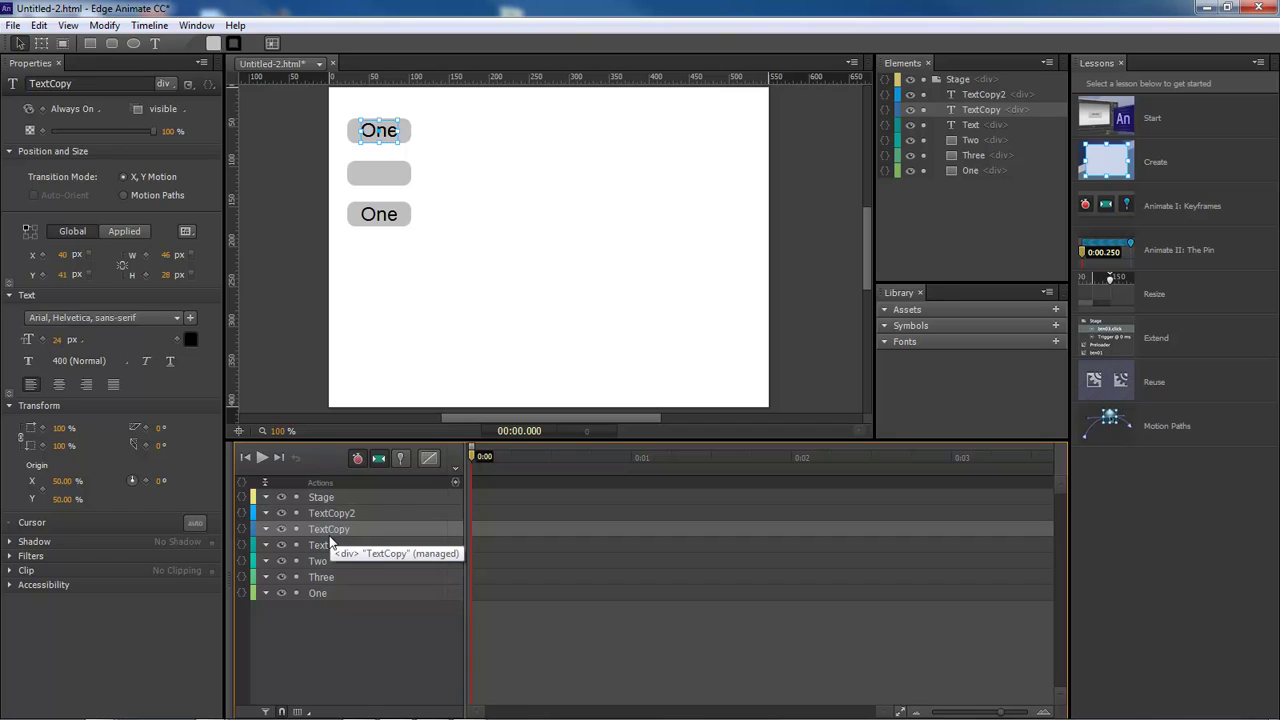
click(327, 547)
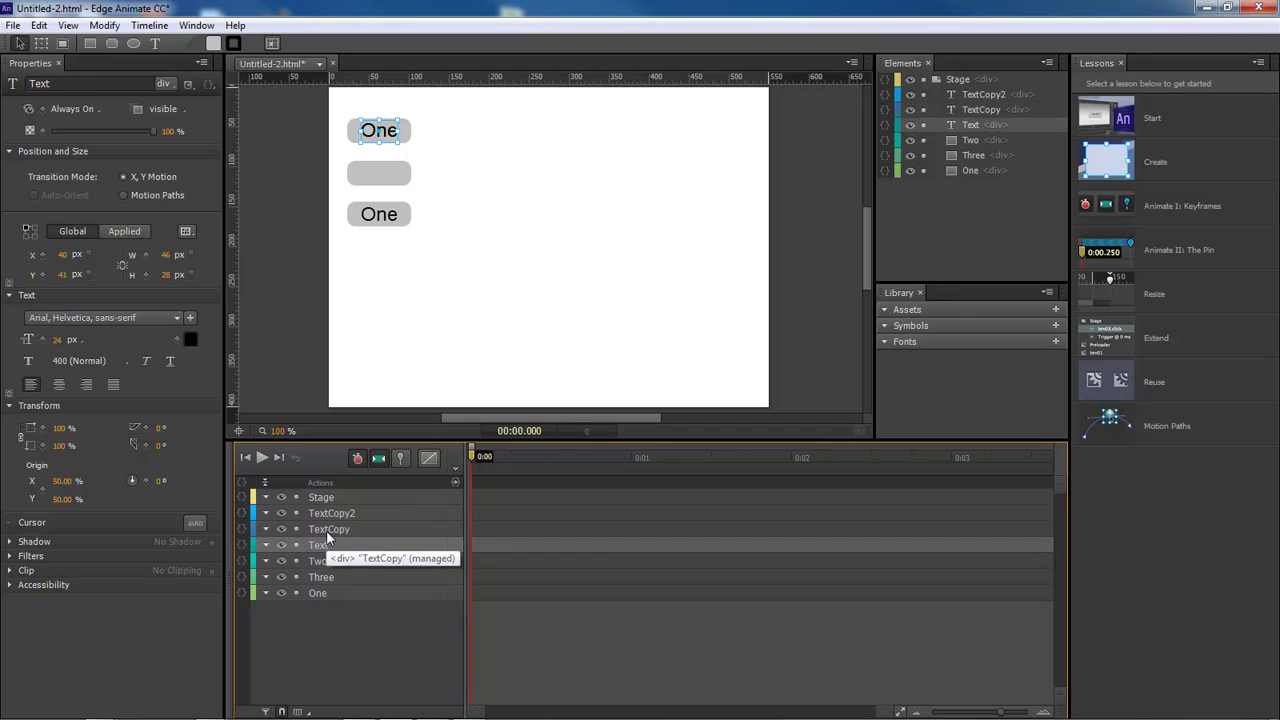
click(326, 529)
drag(388, 131, 388, 174)
click(437, 185)
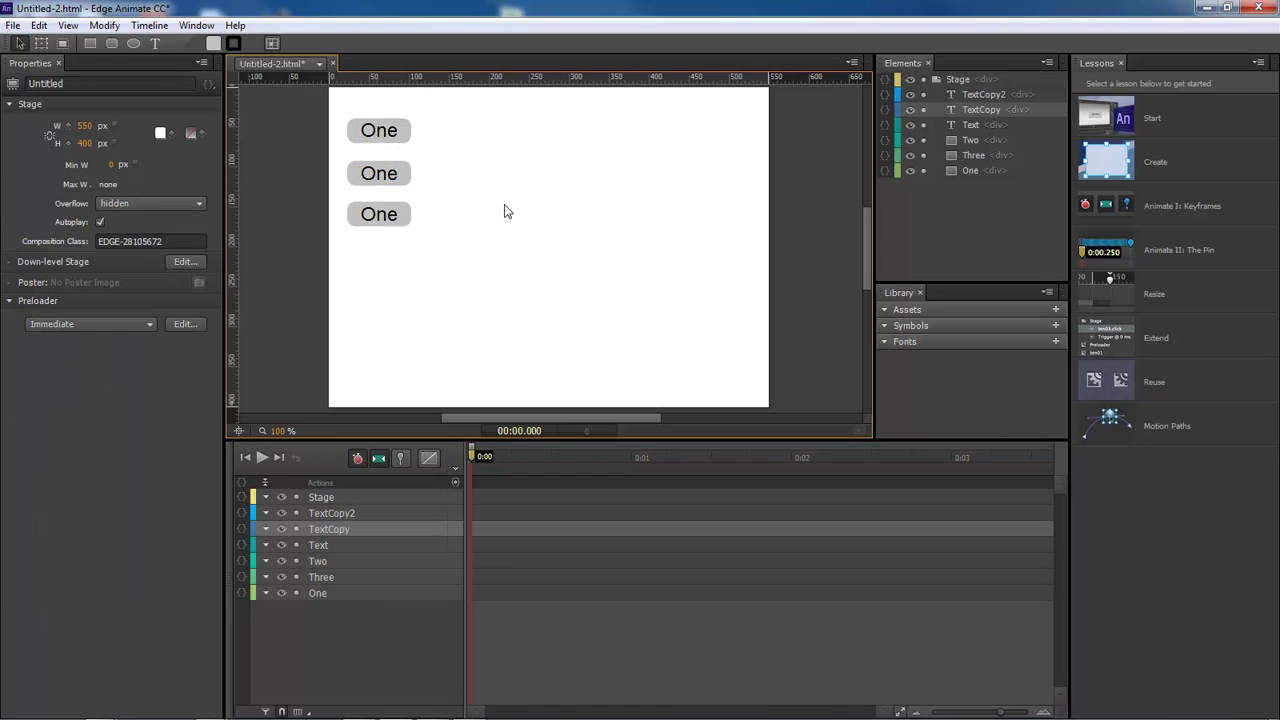
- Rename the label layers TextCopy2, TextCopy and Text to Three_, Two_ and One_
click(388, 175)
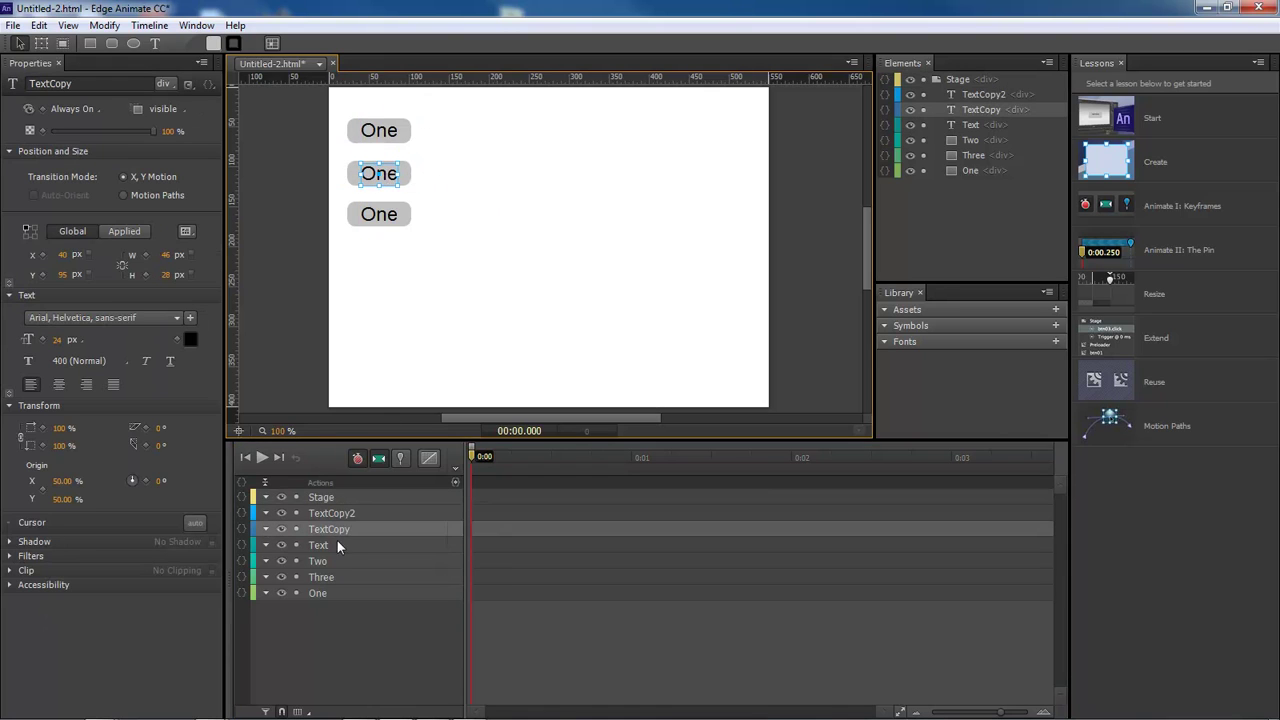
click(326, 513)
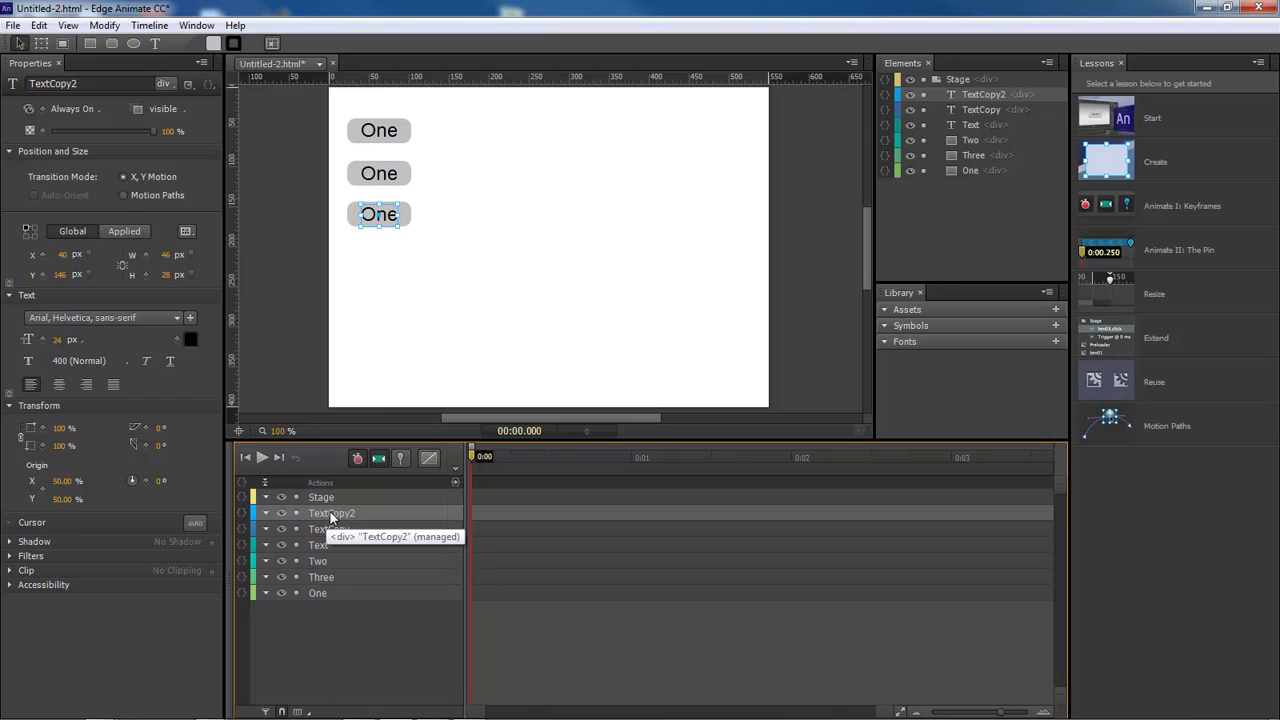
double_click(348, 514)
text(Three)
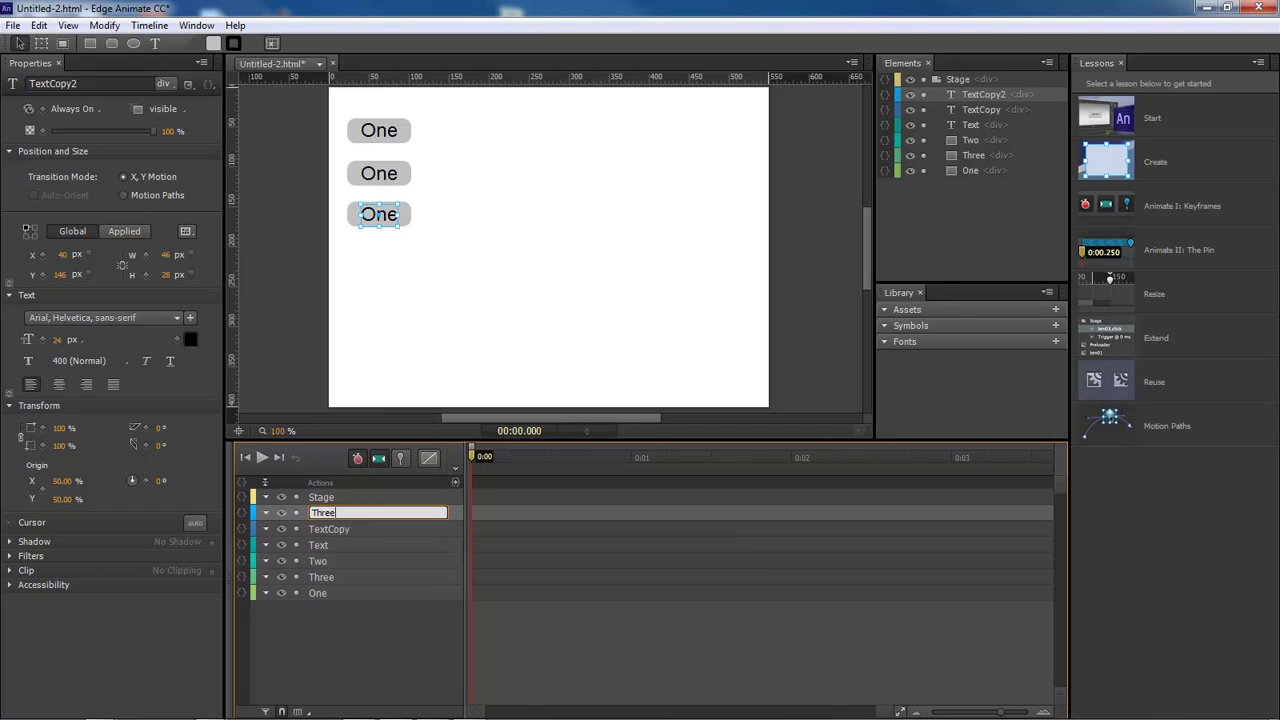
text(_)
key(Return)
click(338, 527)
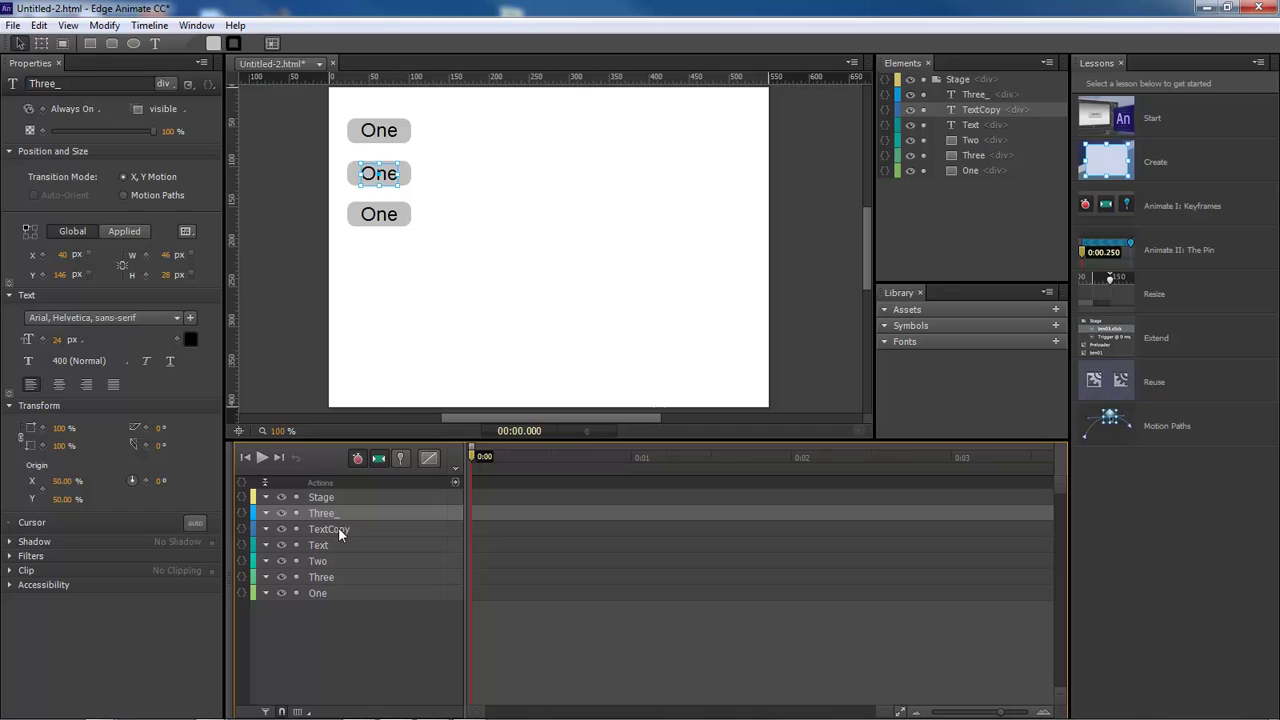
double_click(338, 527)
text(Two)
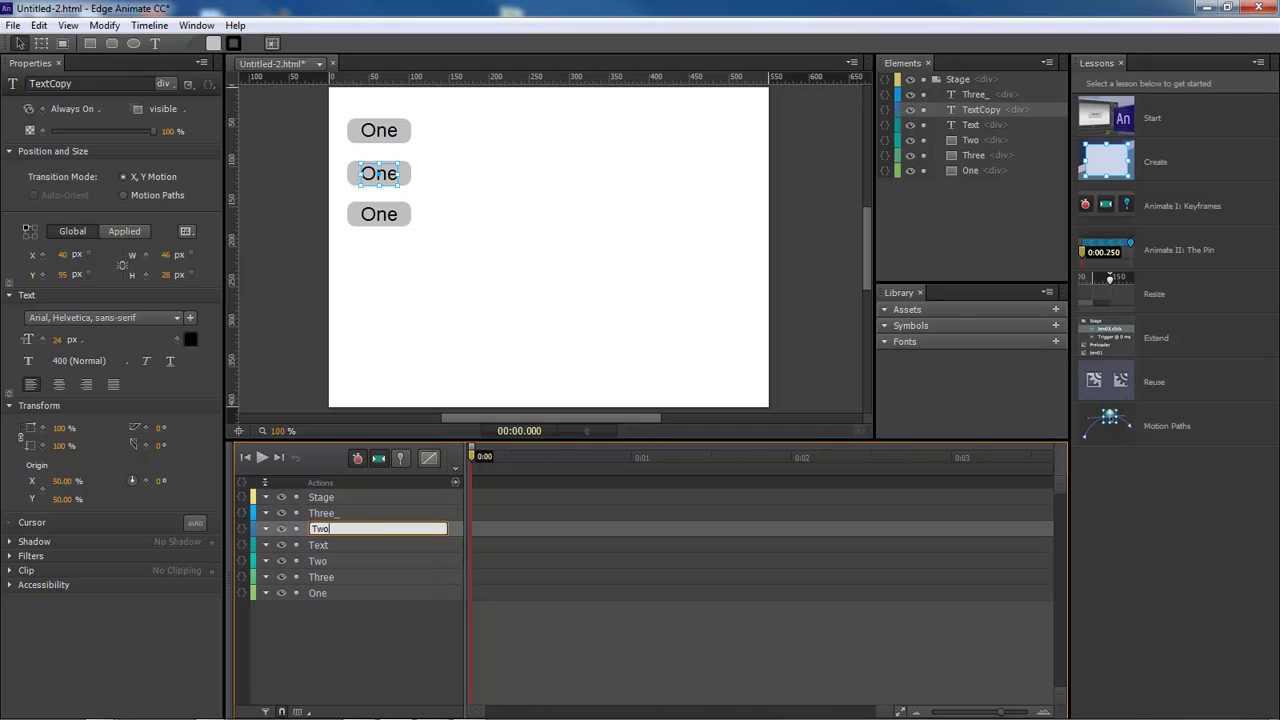
text(_)
key(Return)
click(327, 545)
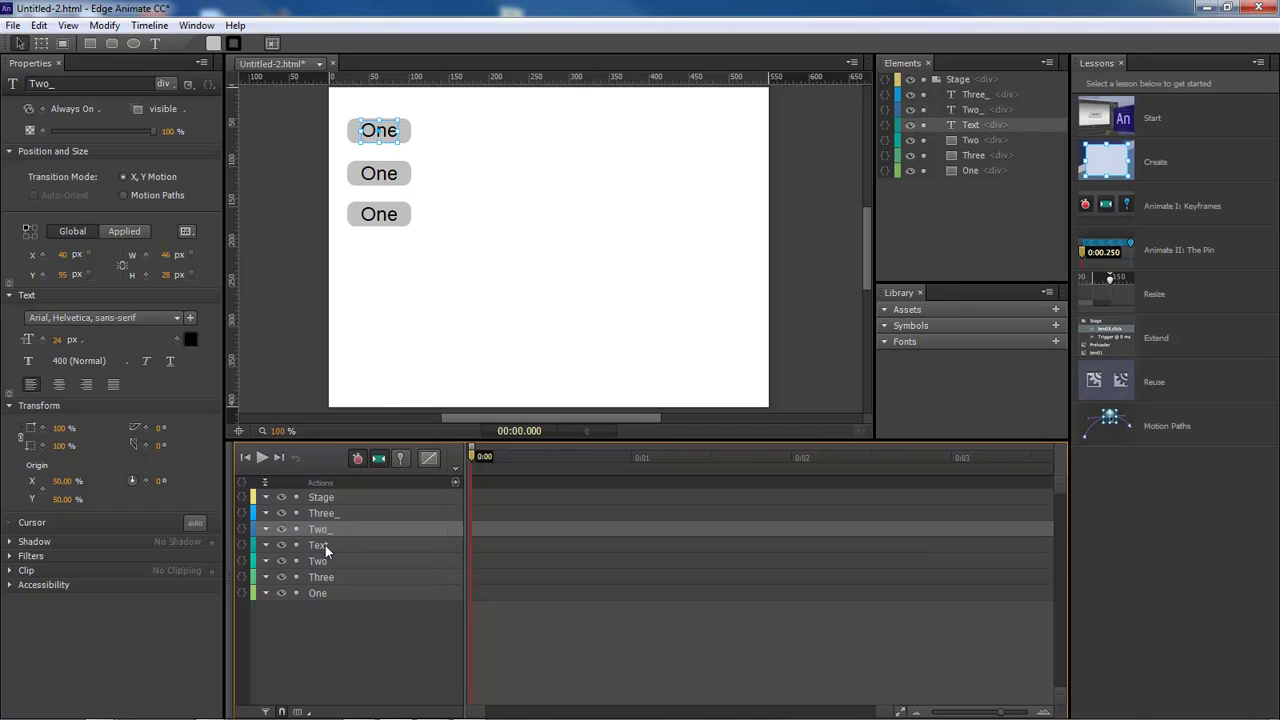
double_click(325, 545)
text(O)
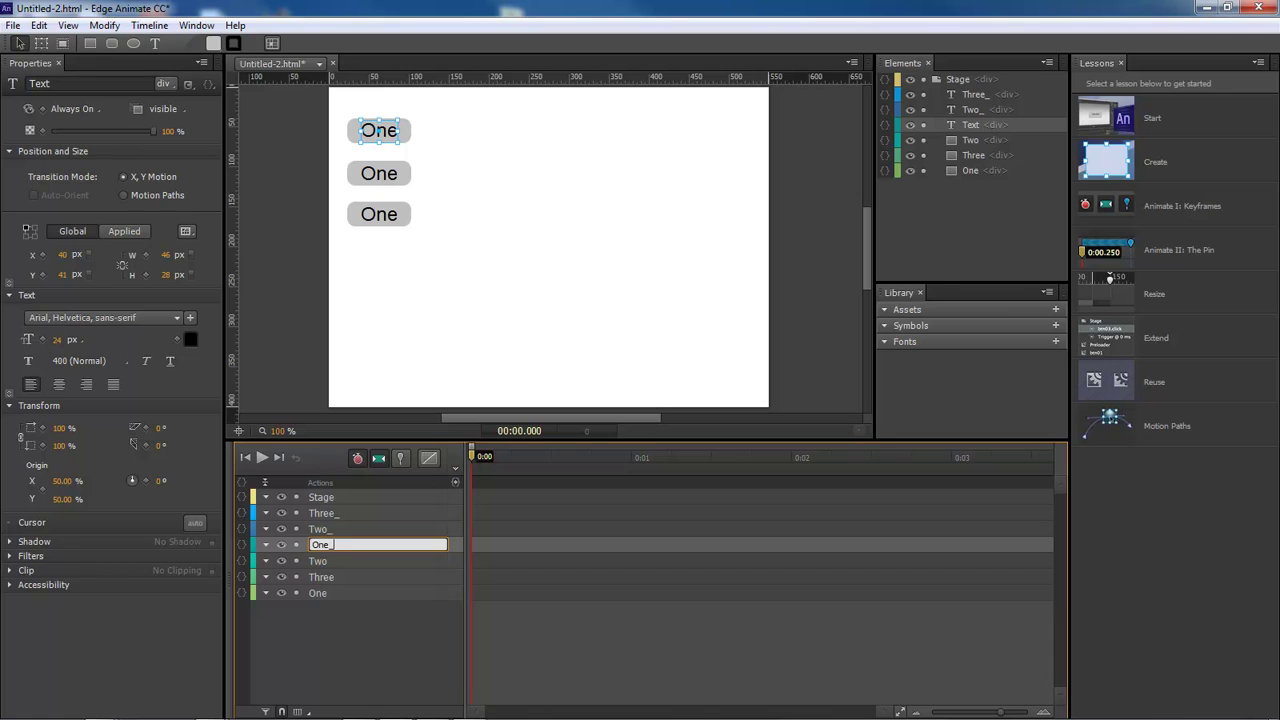
text(ne_)
key(Return)
- Nest Three_, One_ and Two_ inside their matching rectangles in the Elements panel
click(975, 95)
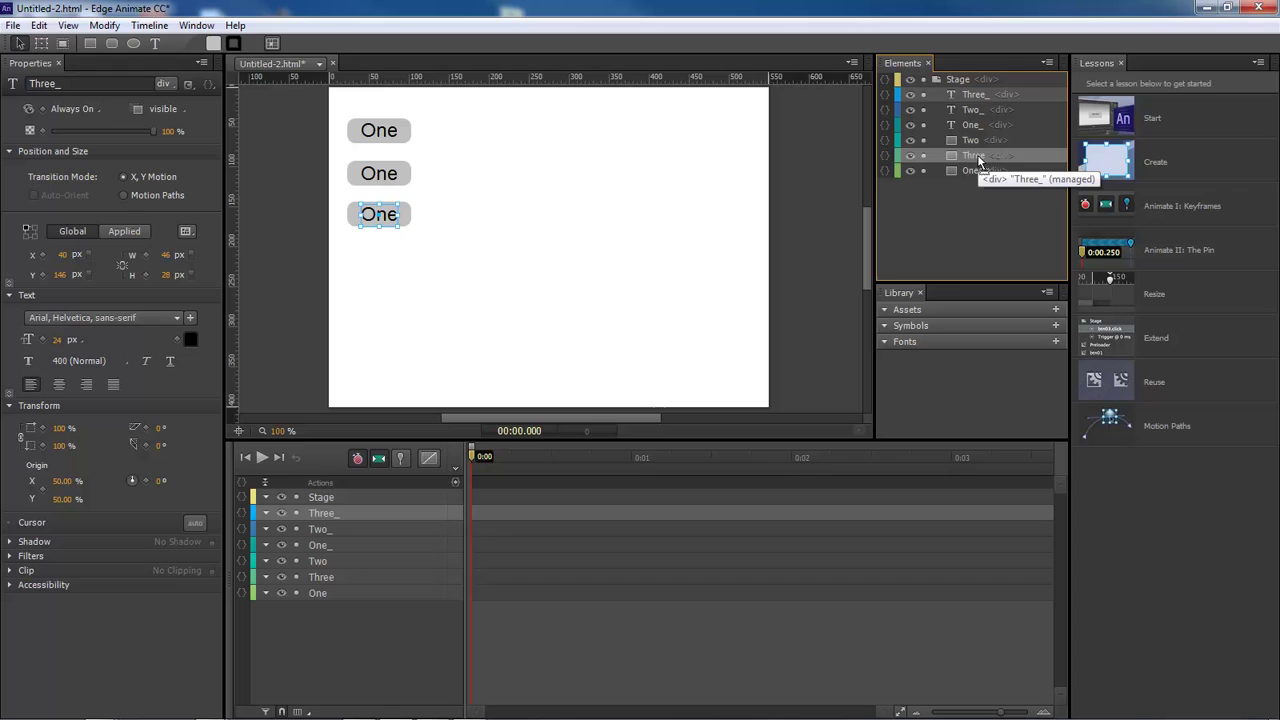
drag(979, 160, 977, 156)
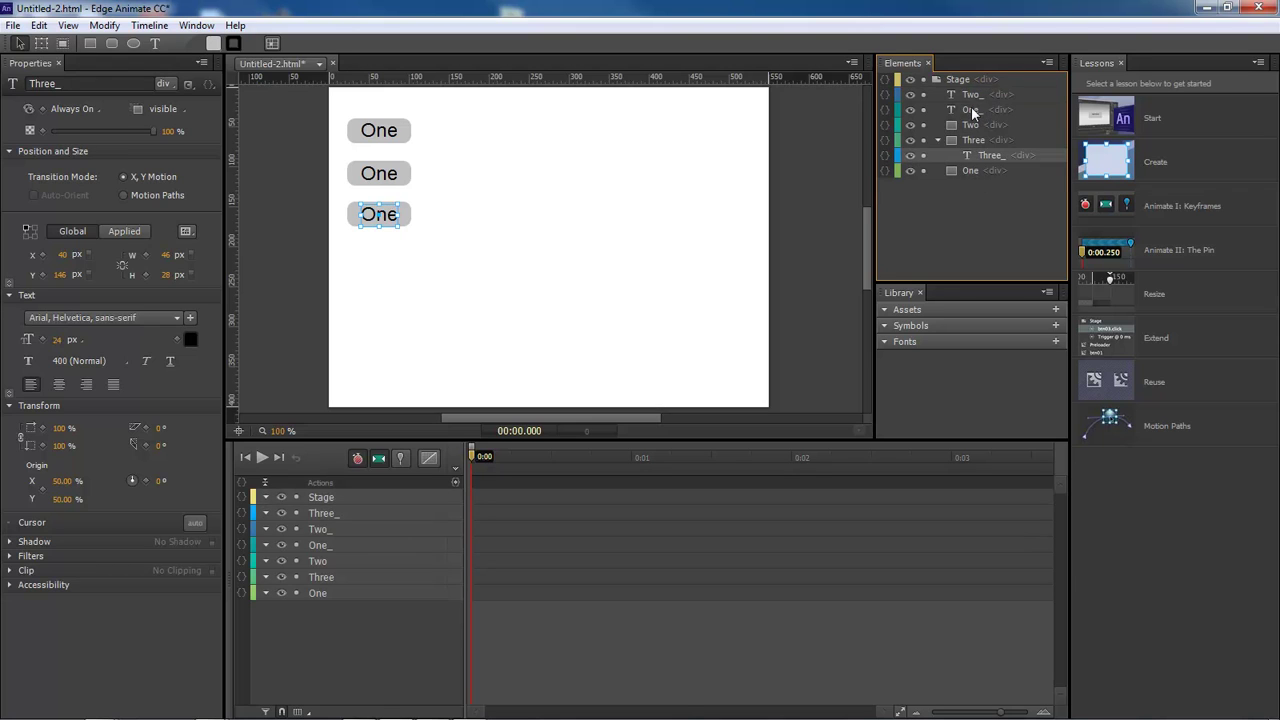
click(971, 107)
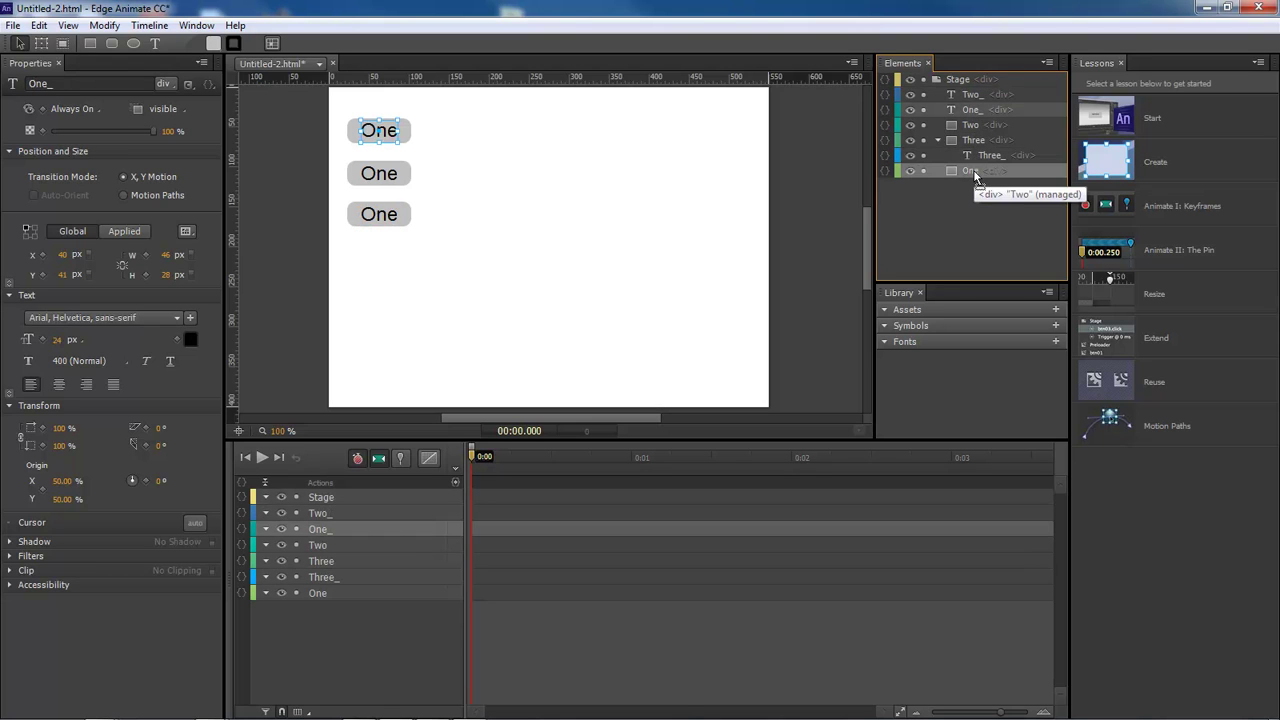
drag(975, 177, 976, 172)
click(971, 95)
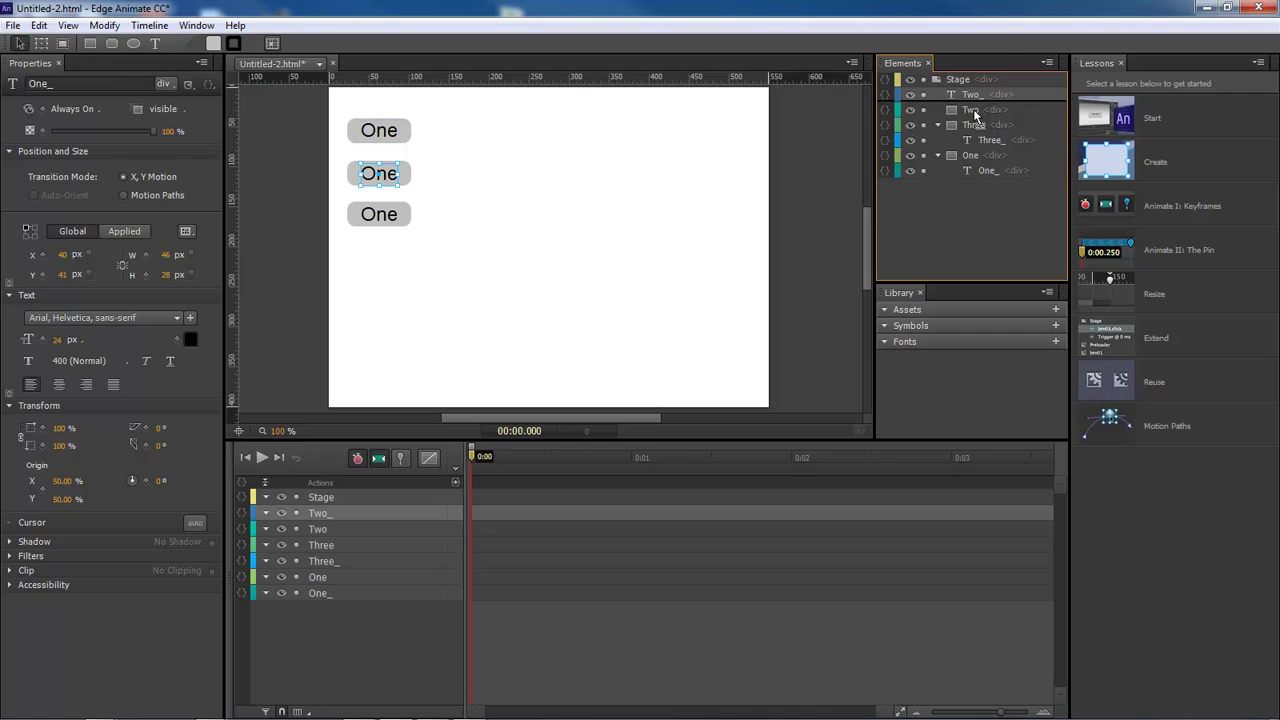
drag(975, 115, 975, 115)
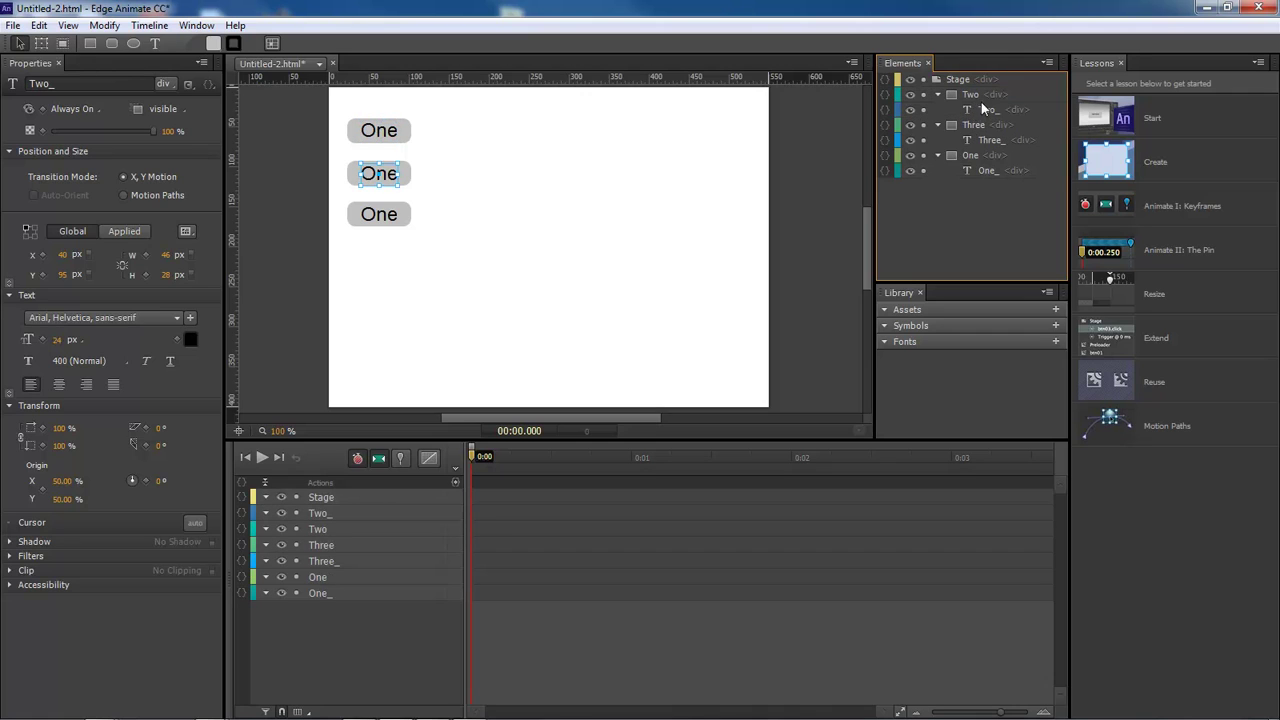
- Nudge the top One button to line up with the other two
click(407, 130)
mouse_move(407, 130)
mouse_down()
mouse_move(523, 160)
mouse_move(408, 126)
mouse_up()
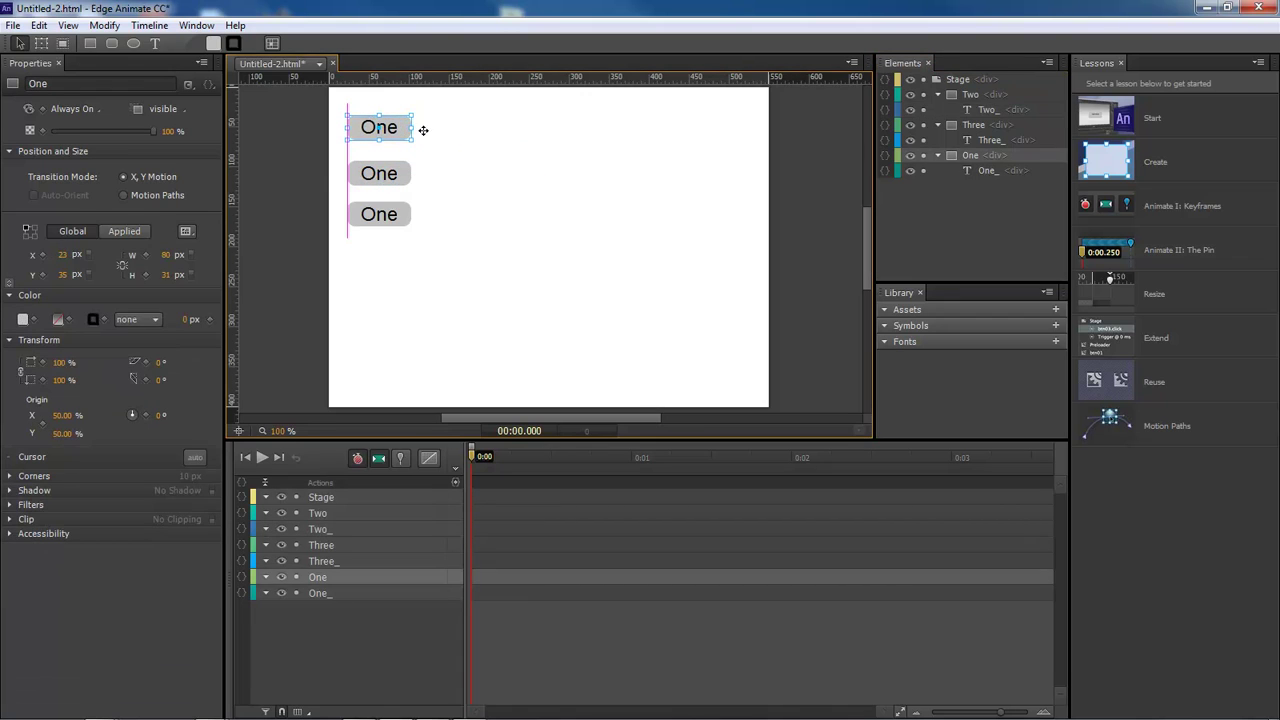
click(449, 260)
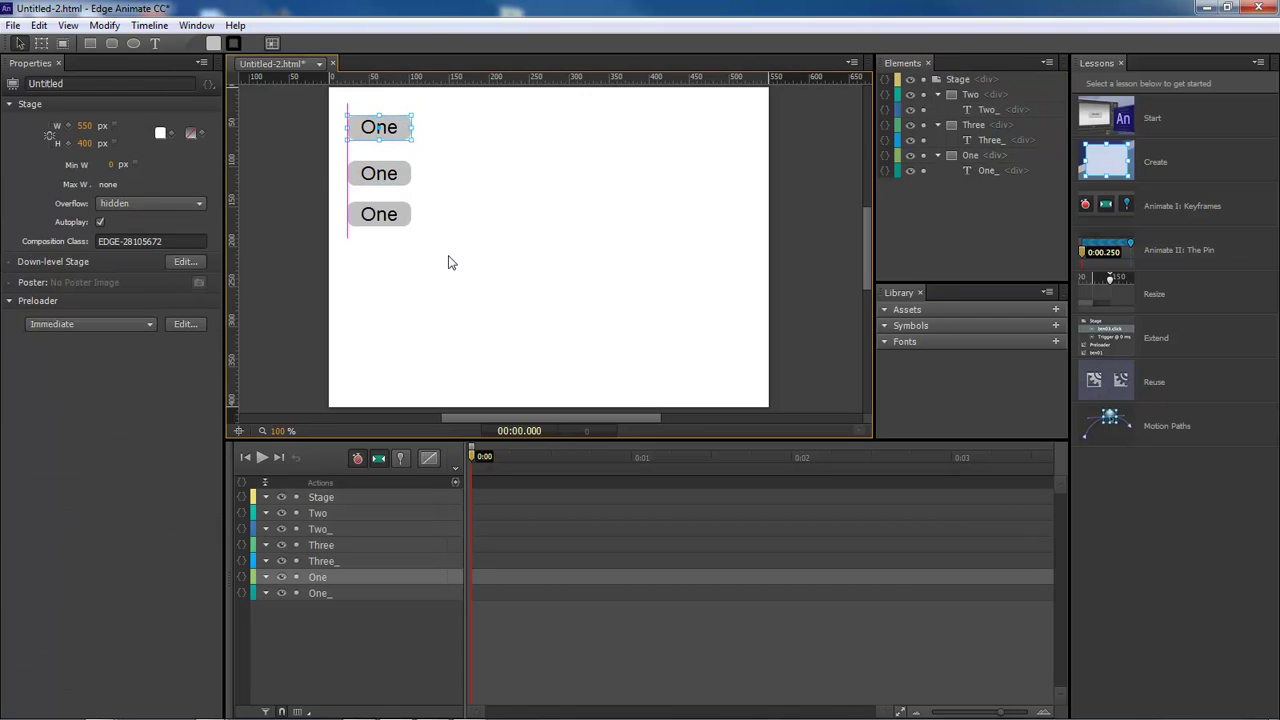
- Place a text element reading 'Info Here' on the stage right of the three buttons
click(155, 43)
click(506, 182)
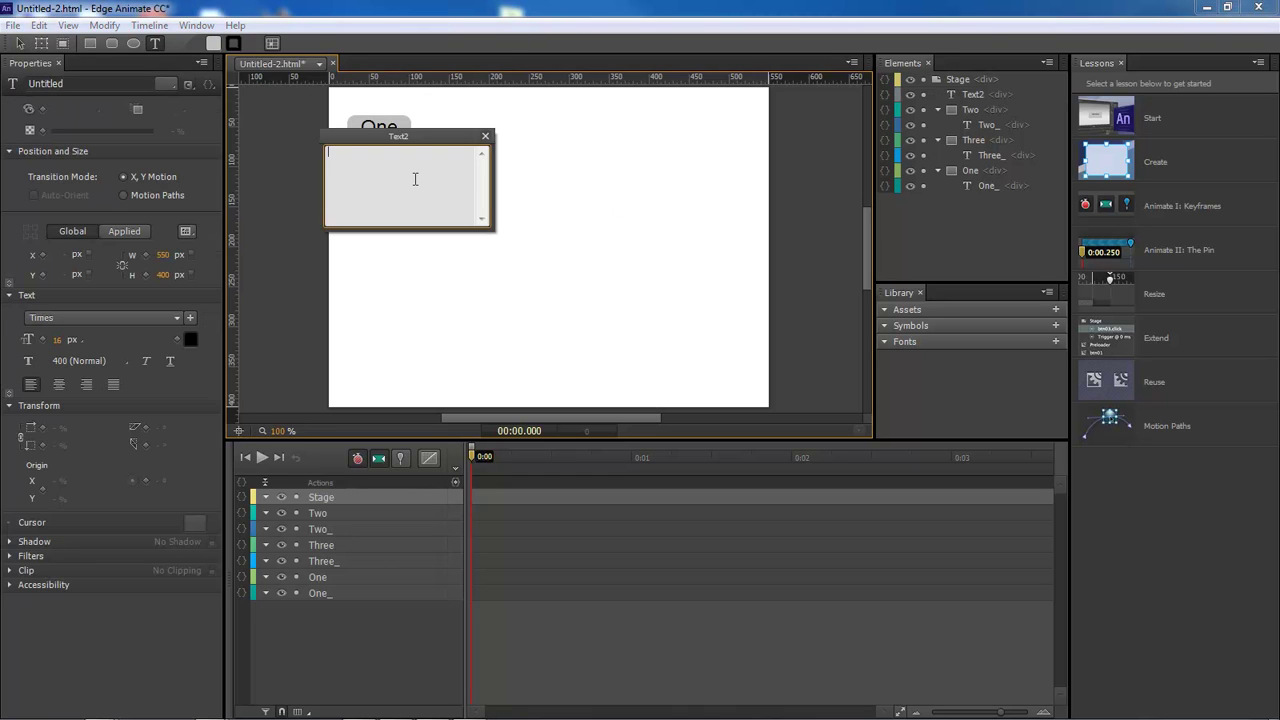
text(Infor)
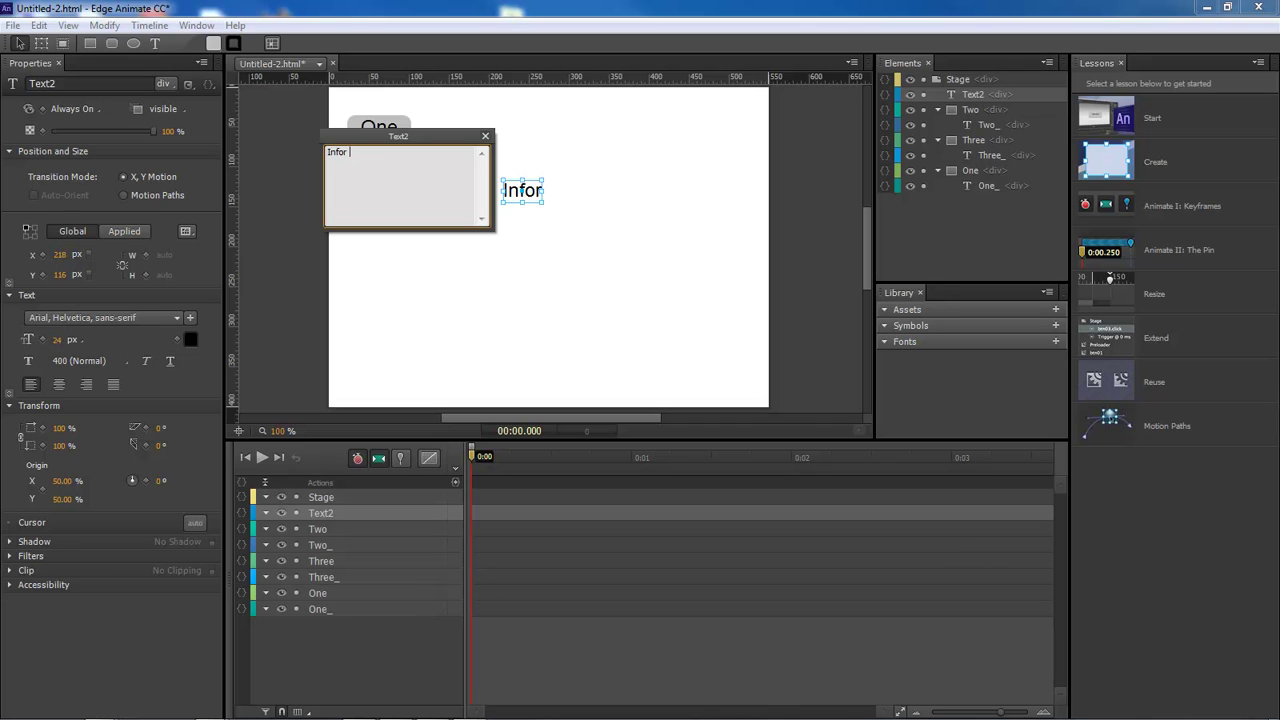
key(BackSpace)
text(Here)
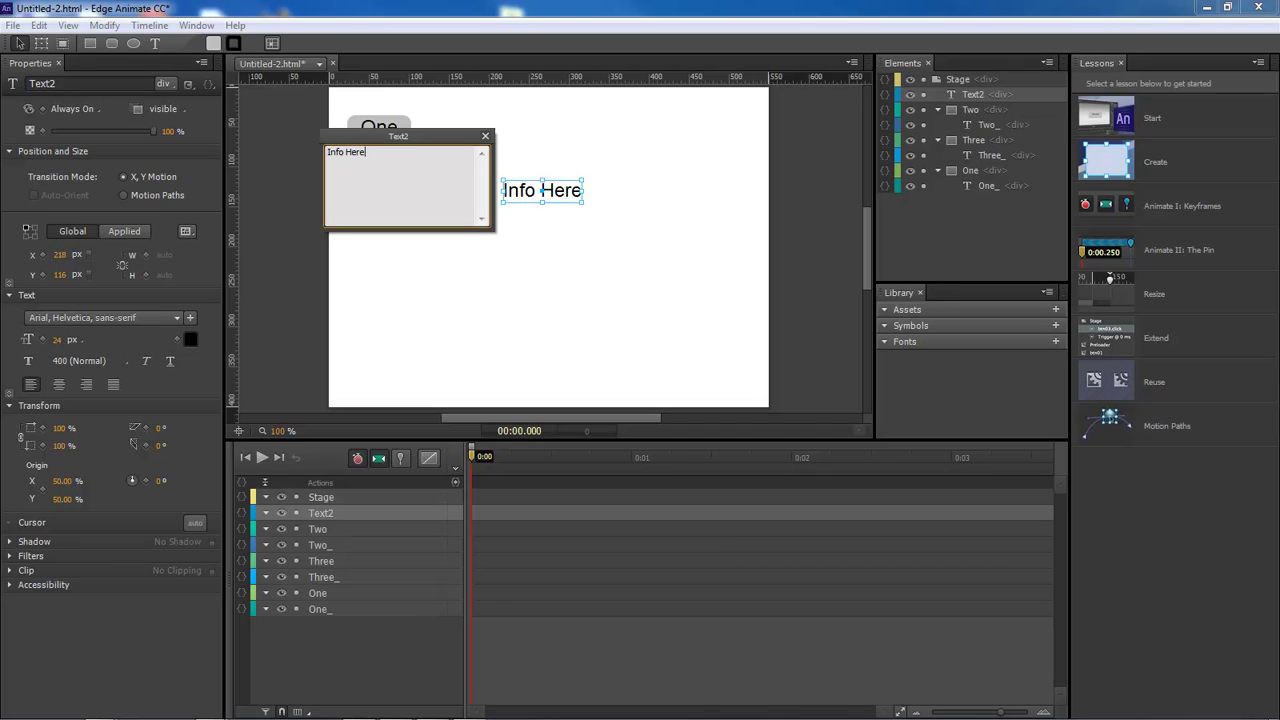
click(485, 136)
click(594, 291)
click(406, 129)
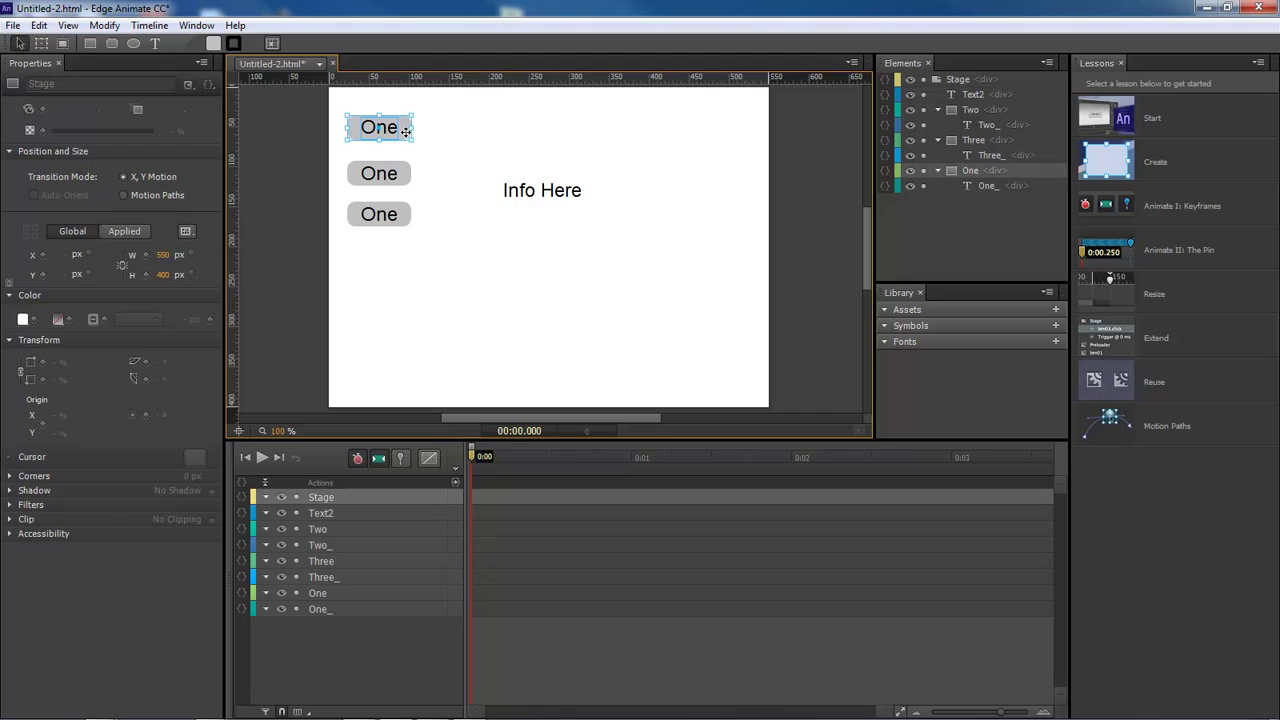
- Add a click action to One with code sym.("One").css({"opacity":"0.4"});
click(242, 593)
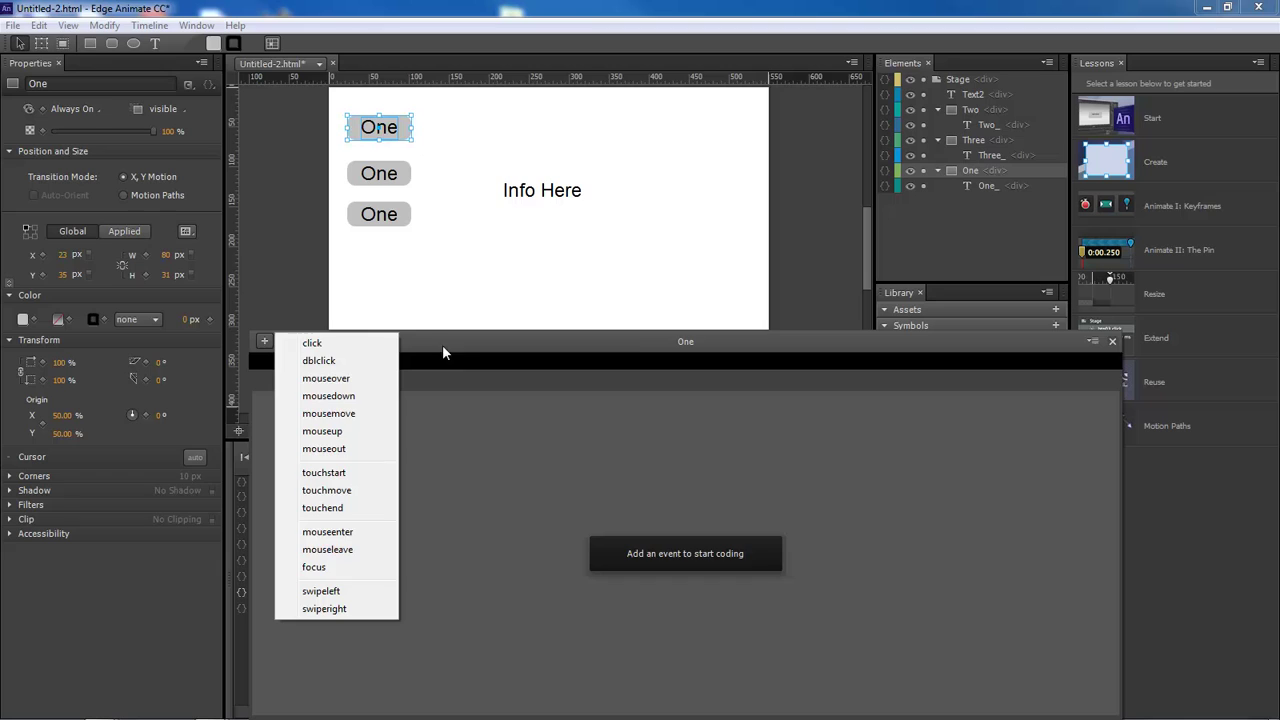
click(312, 343)
drag(450, 344, 481, 304)
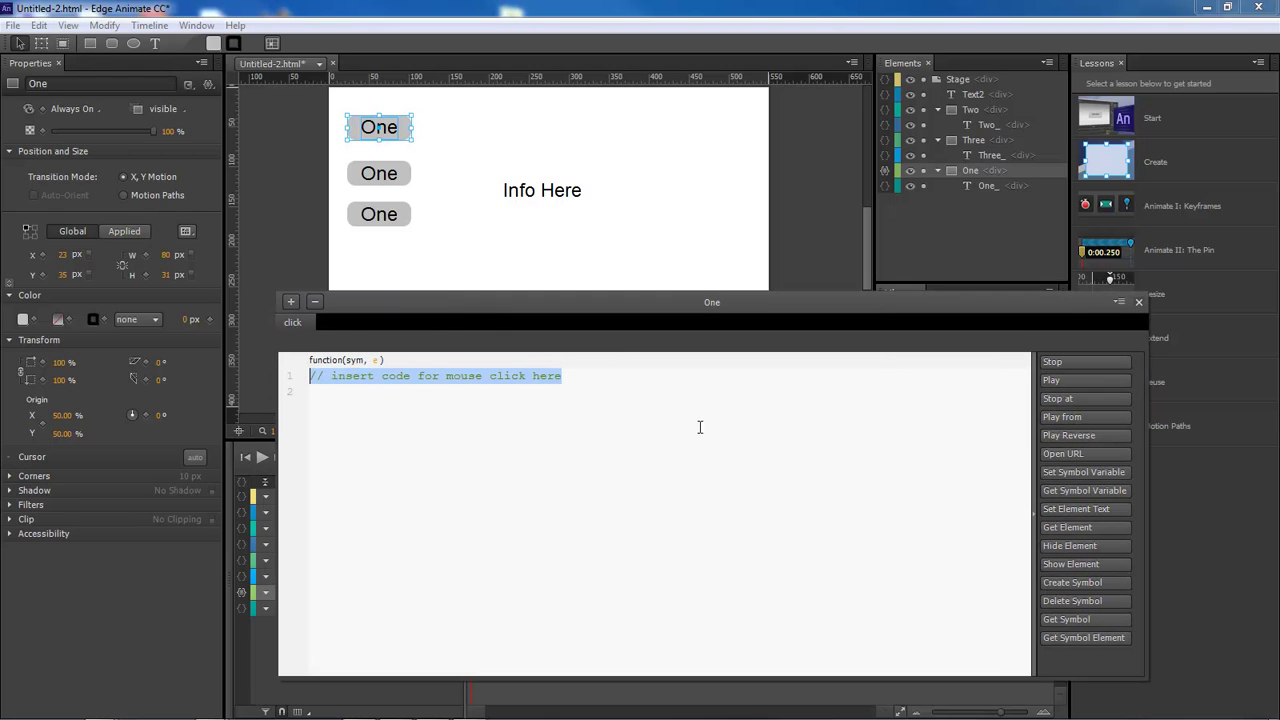
text(sy)
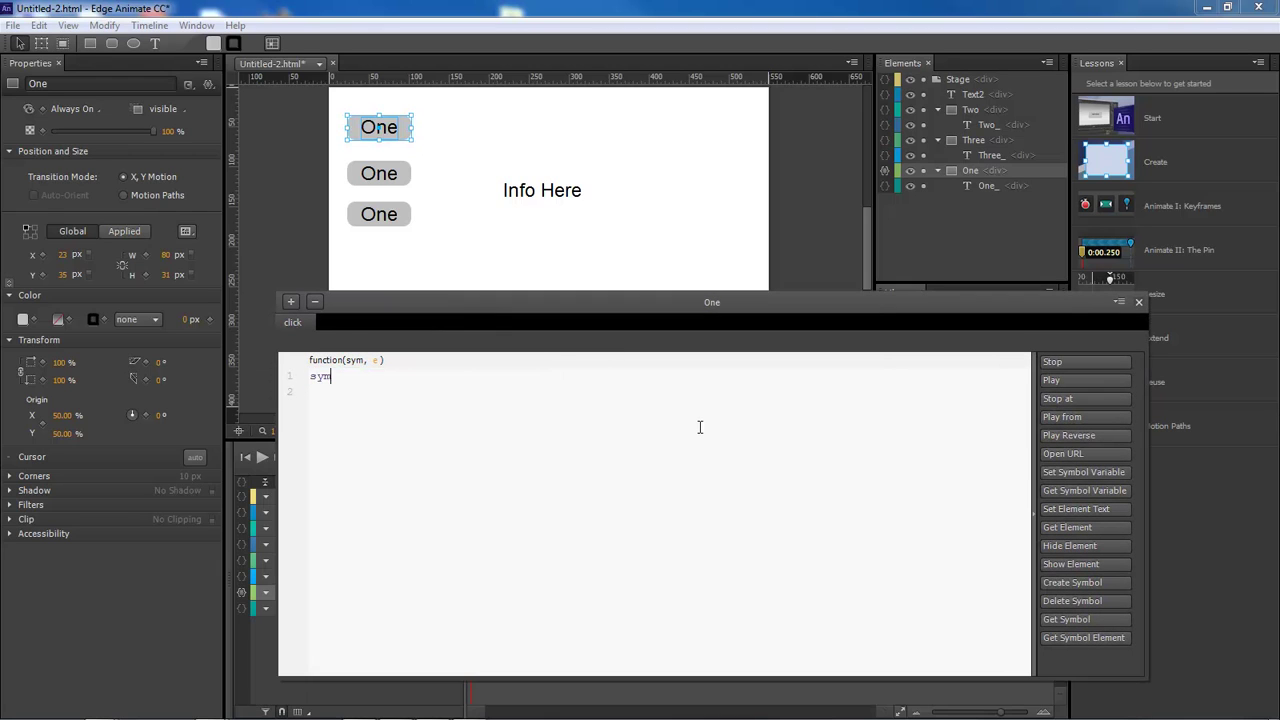
text(m.()
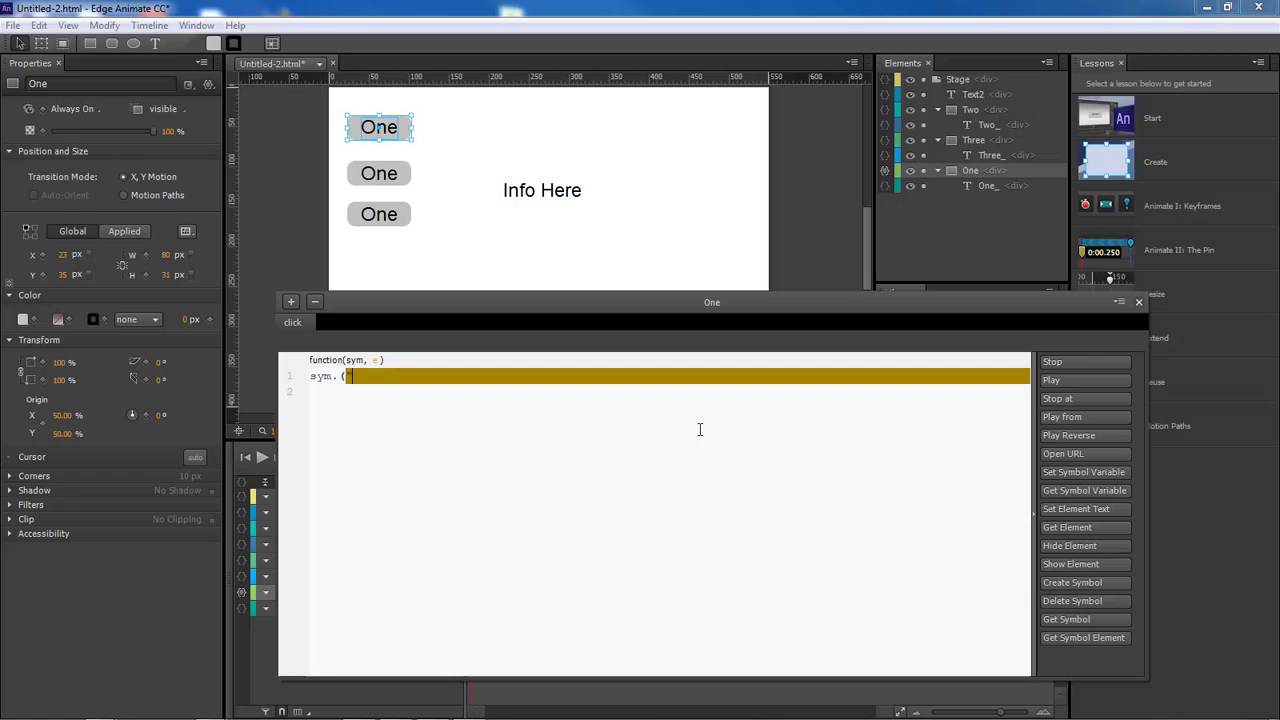
text("One").css)
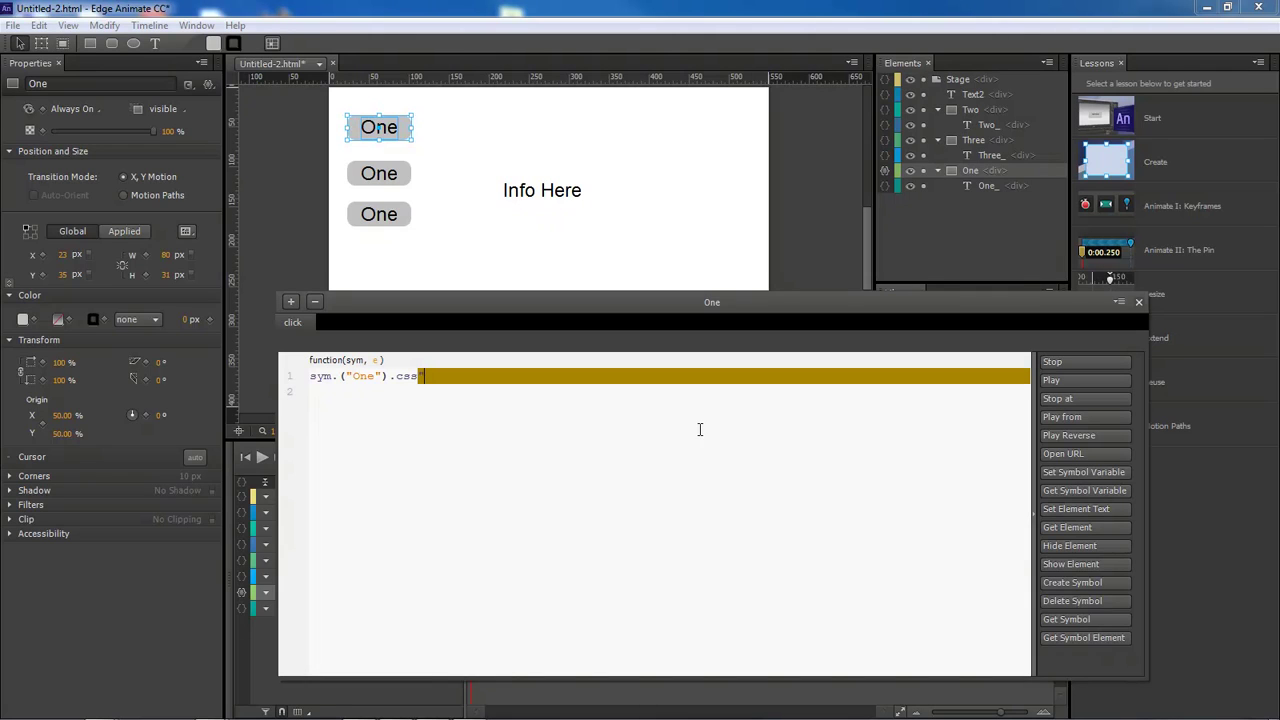
text(("opacity":"0)
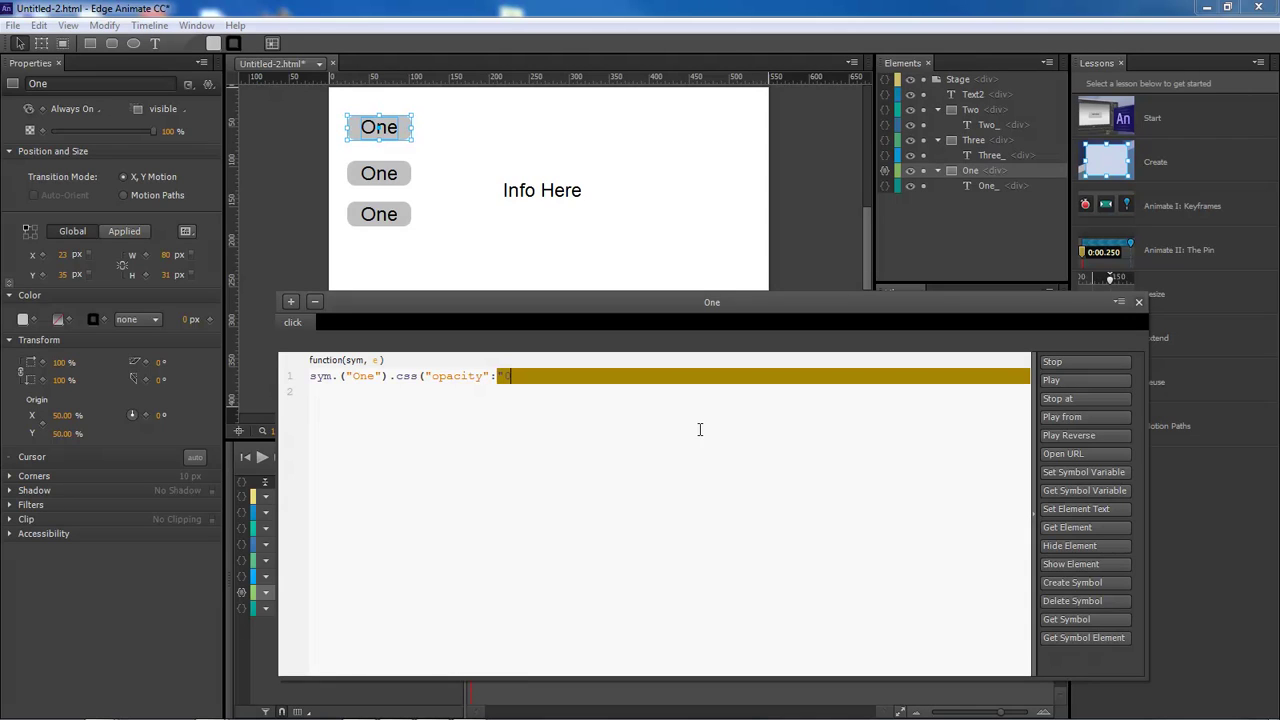
text(");)
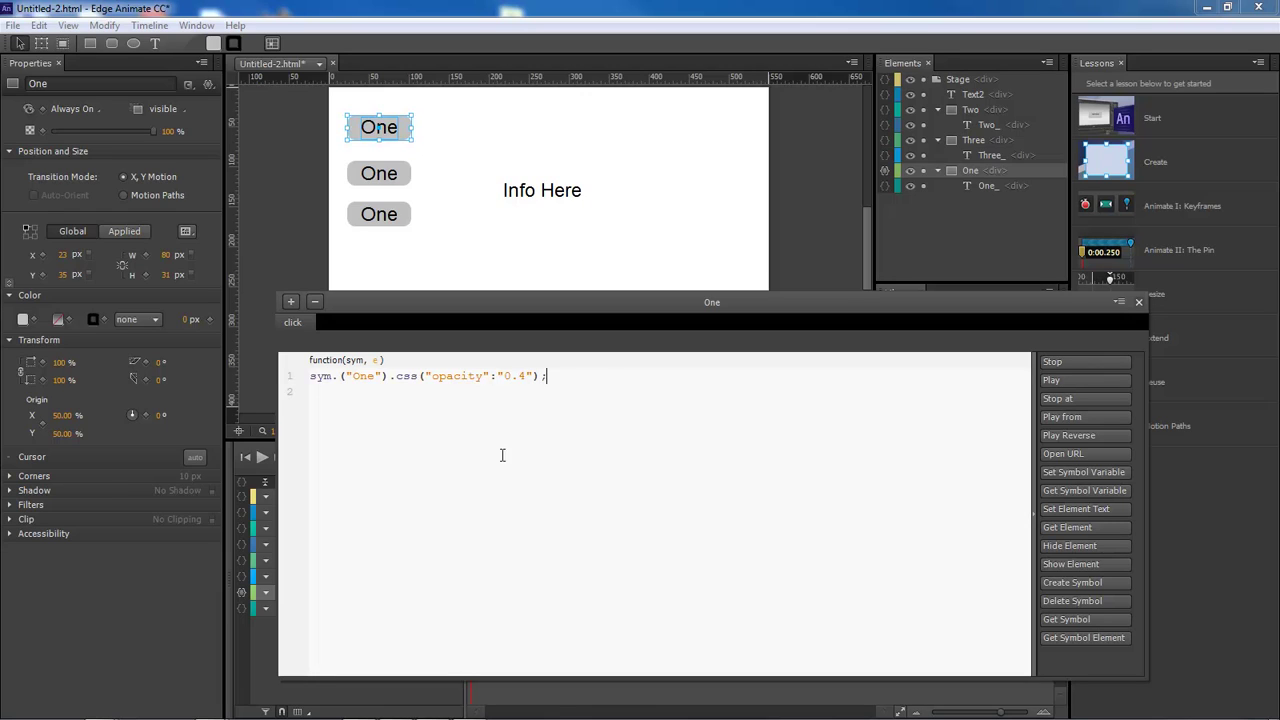
click(428, 272)
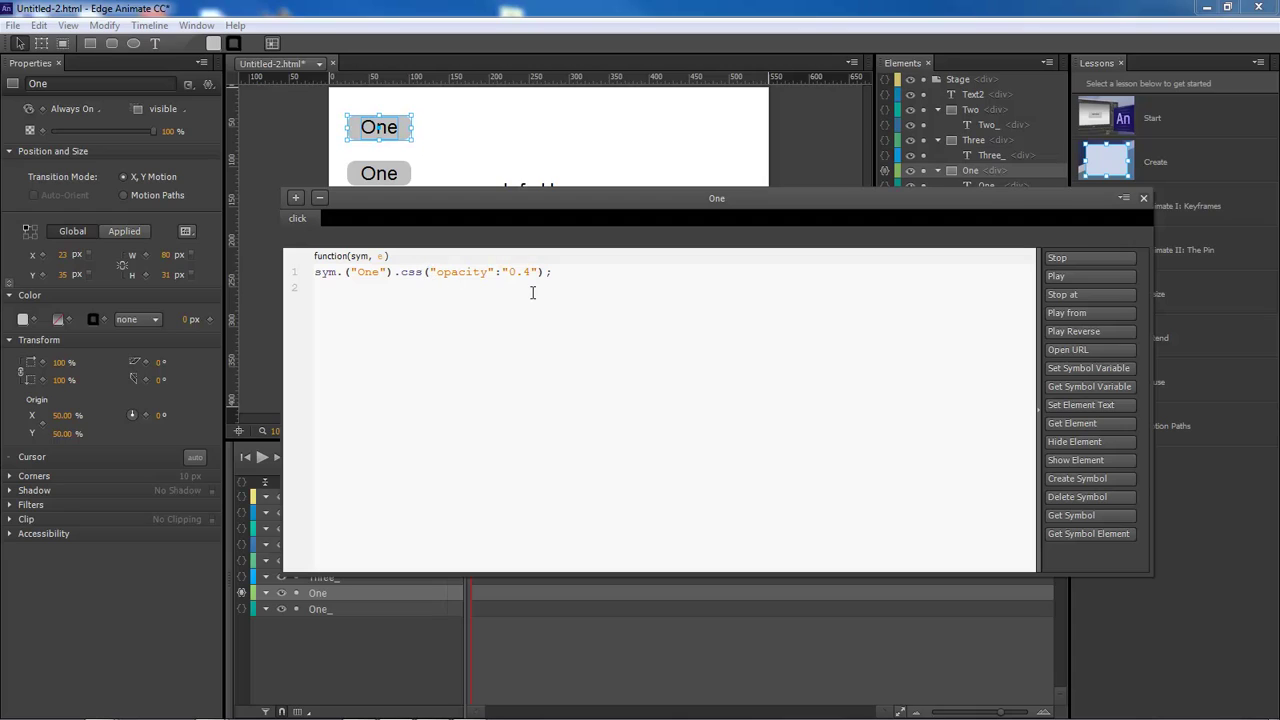
text({})
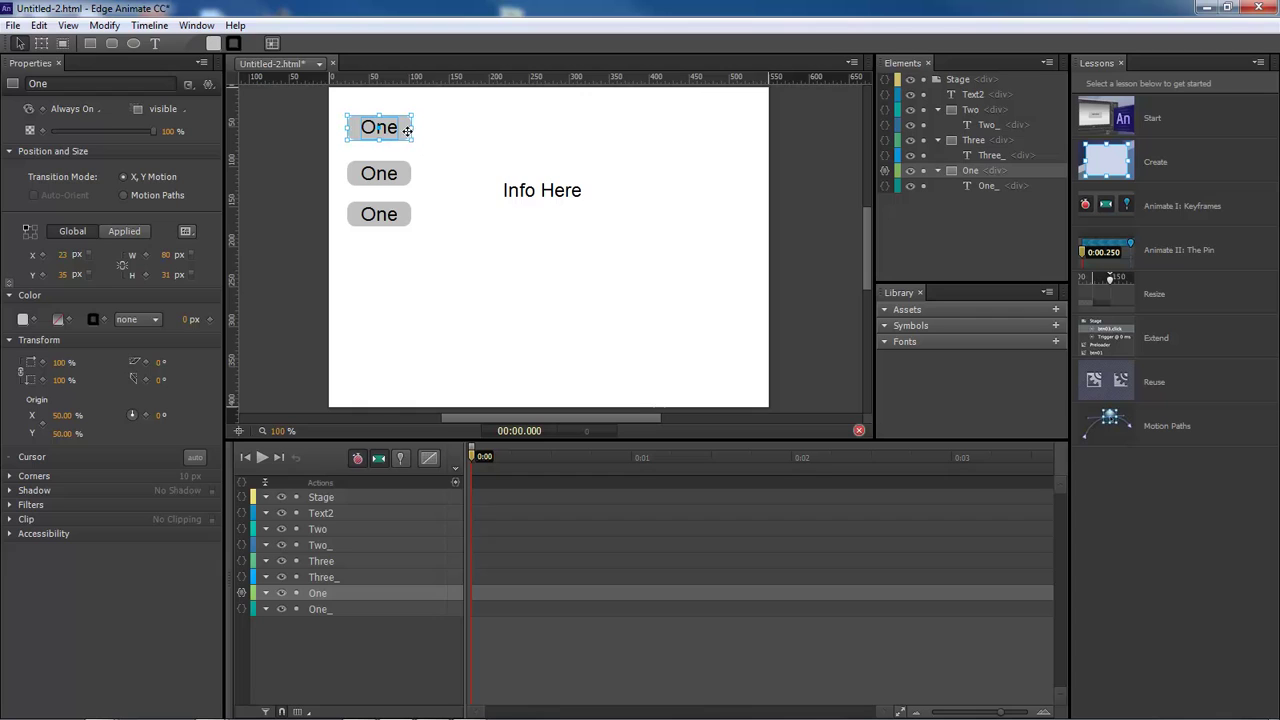
- Give the One button a black background and make its One_ label text white
click(23, 319)
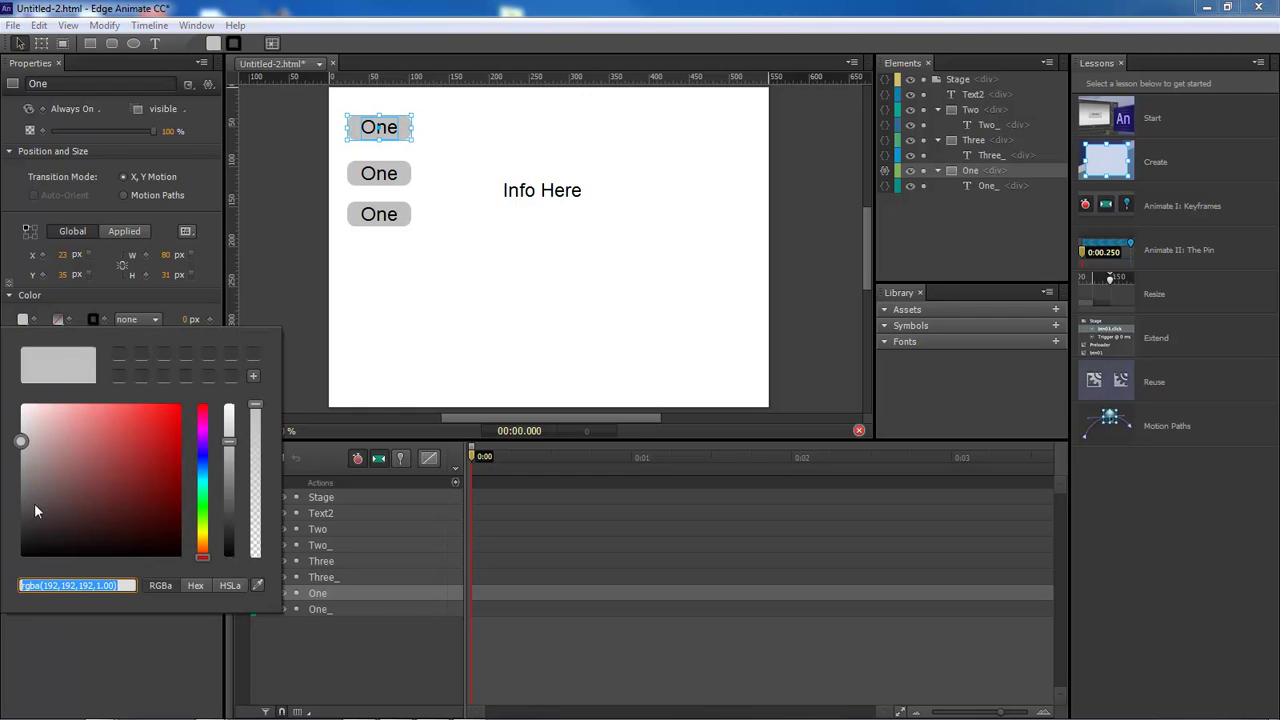
drag(34, 511, 21, 553)
click(293, 262)
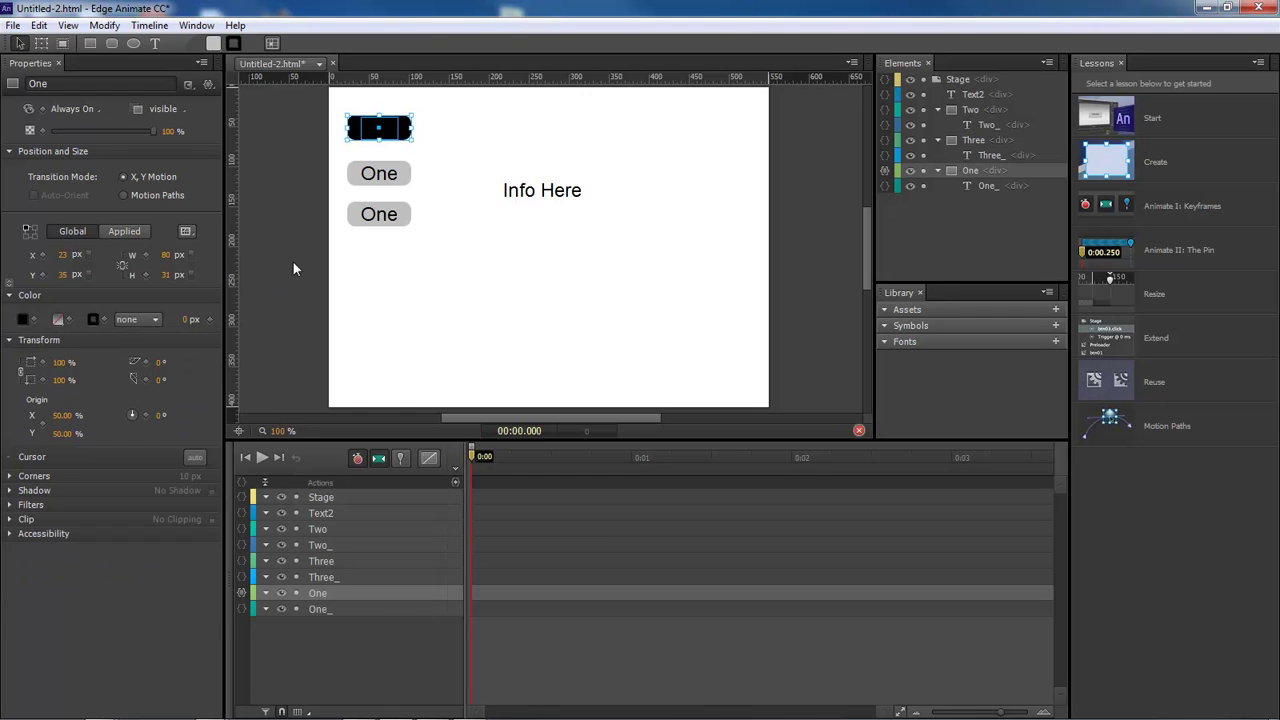
double_click(377, 130)
click(191, 340)
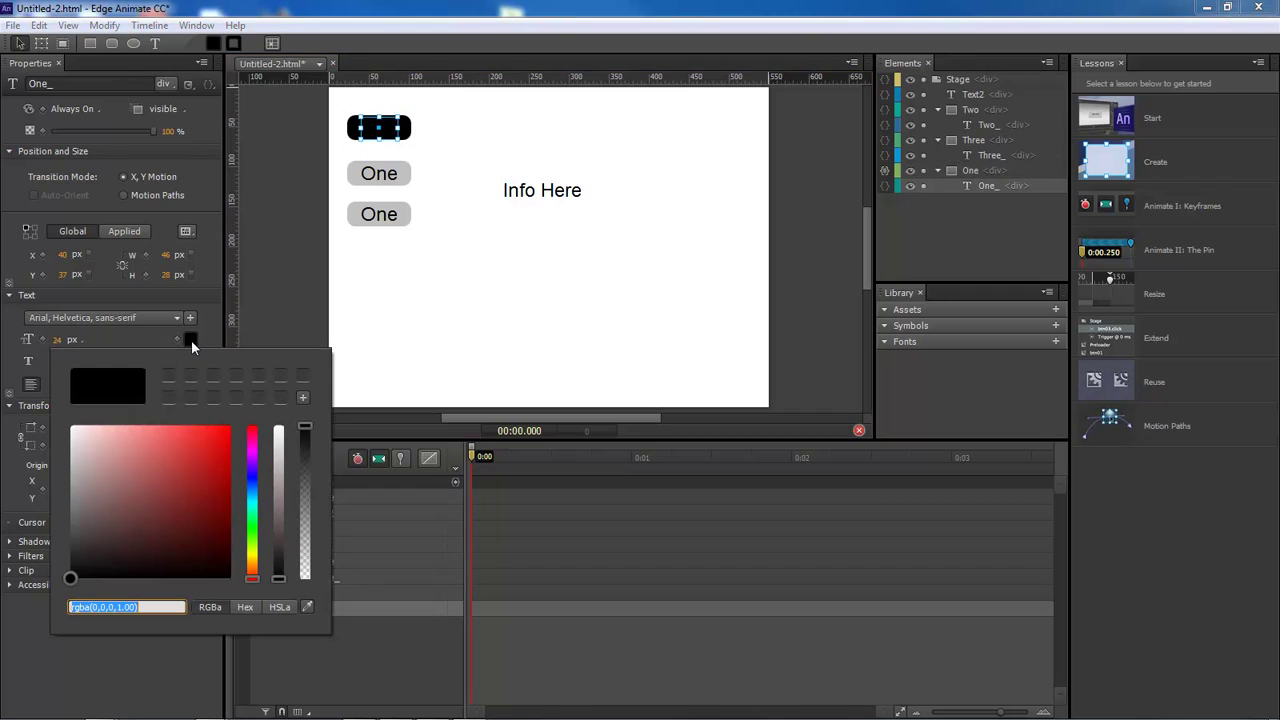
drag(93, 478, 72, 428)
click(263, 233)
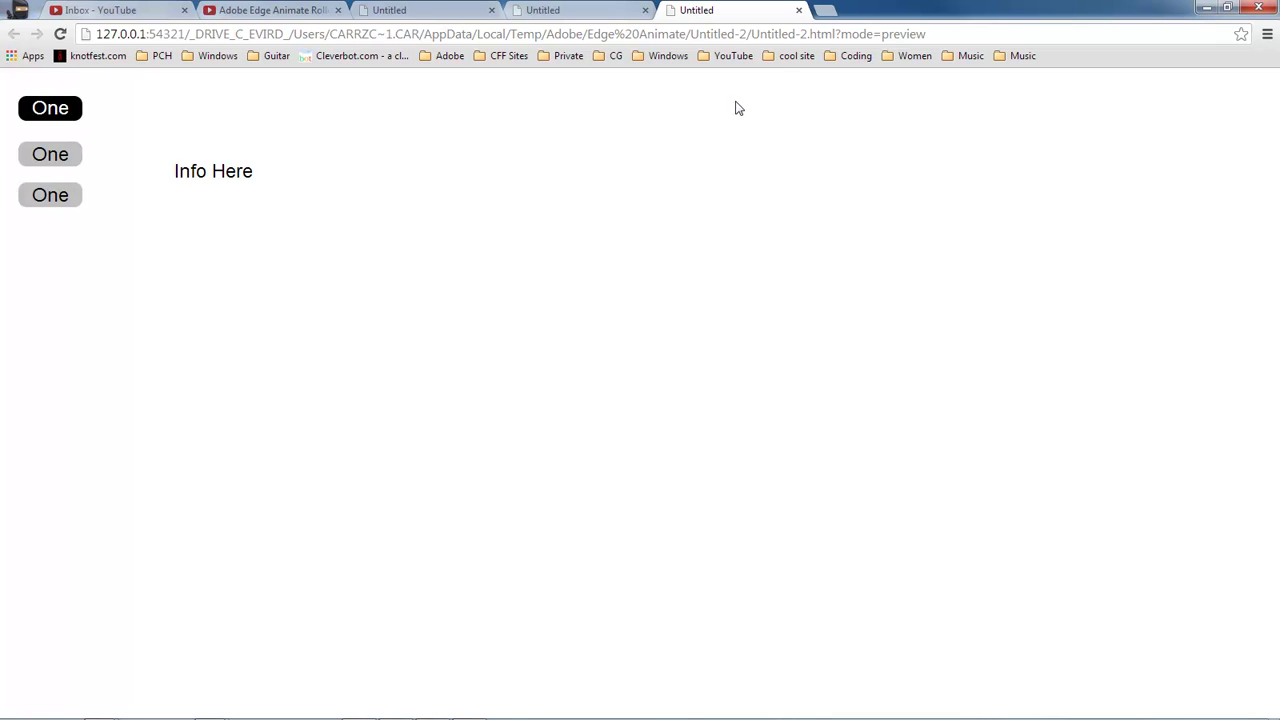
- Insert $ after sym. in One's click code, check the dimming in preview, and return
click(798, 10)
click(1205, 10)
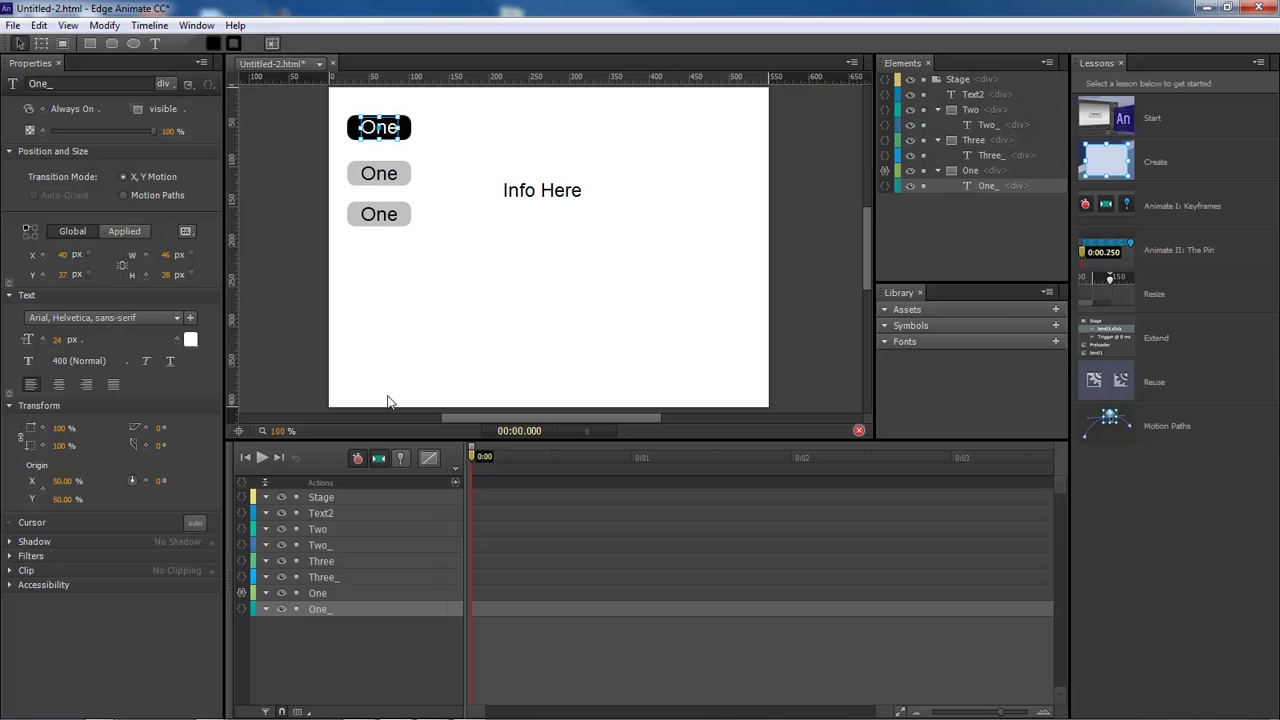
click(242, 592)
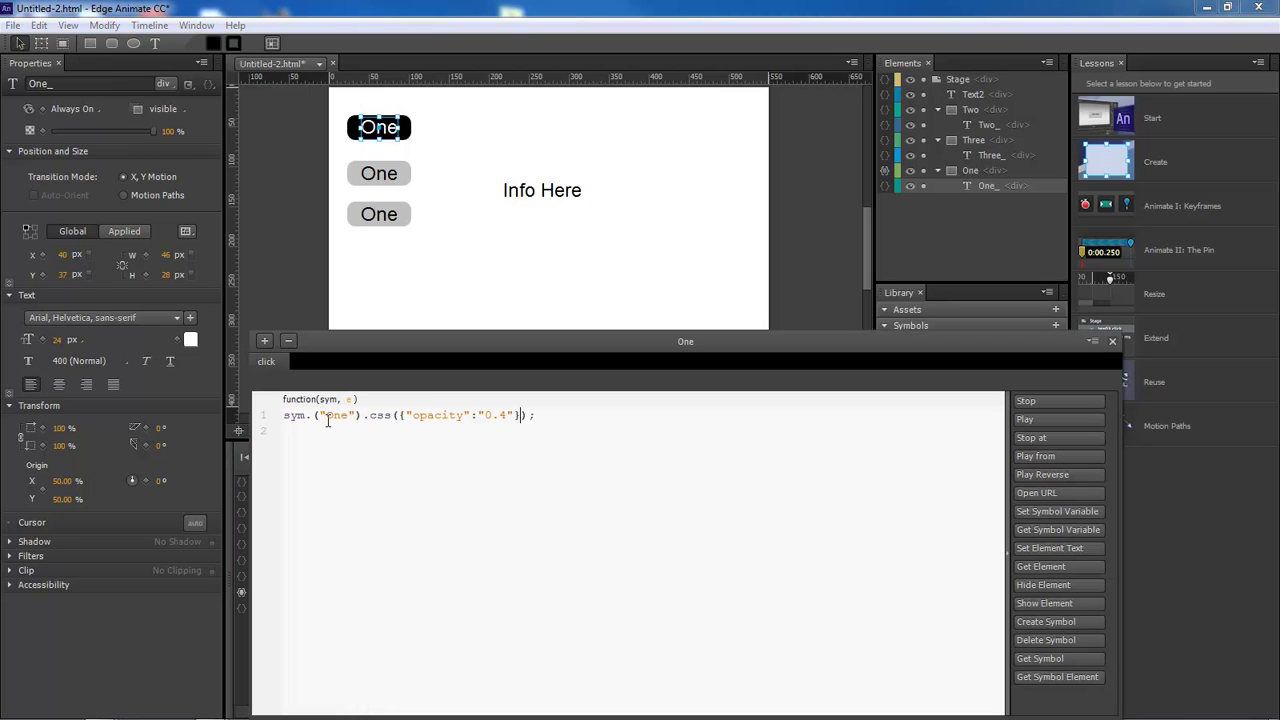
drag(406, 347, 481, 317)
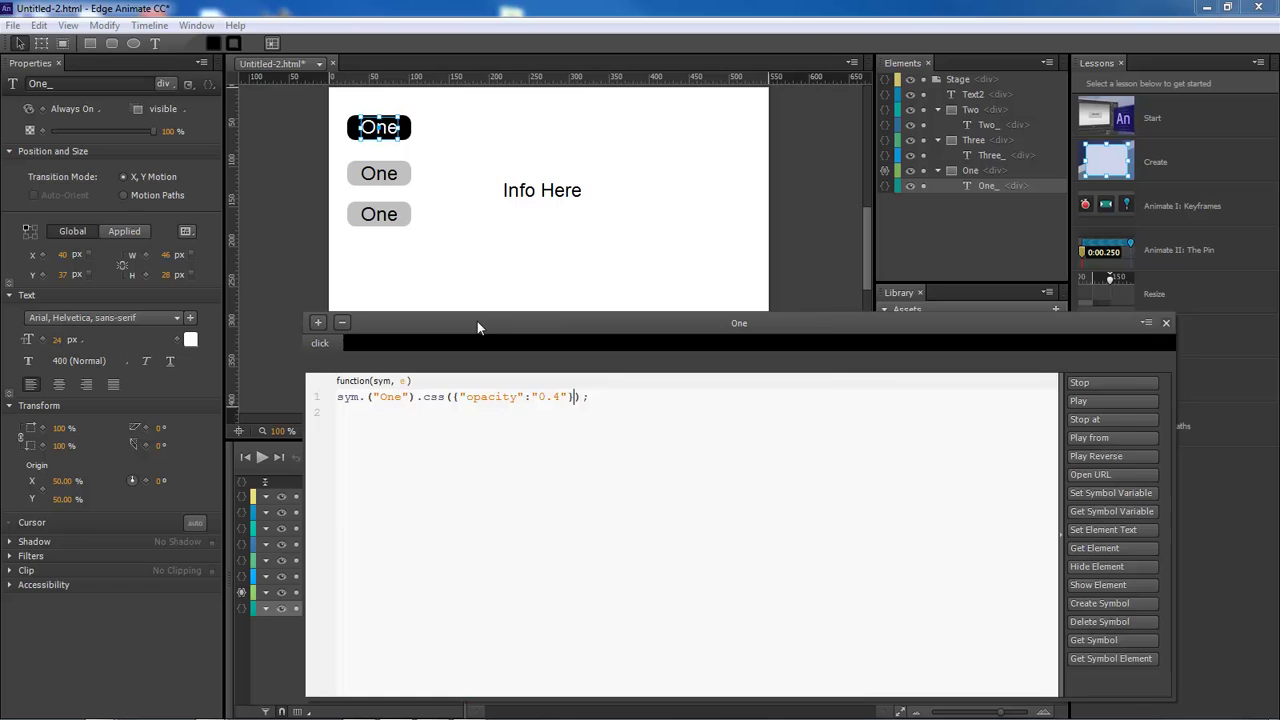
click(390, 386)
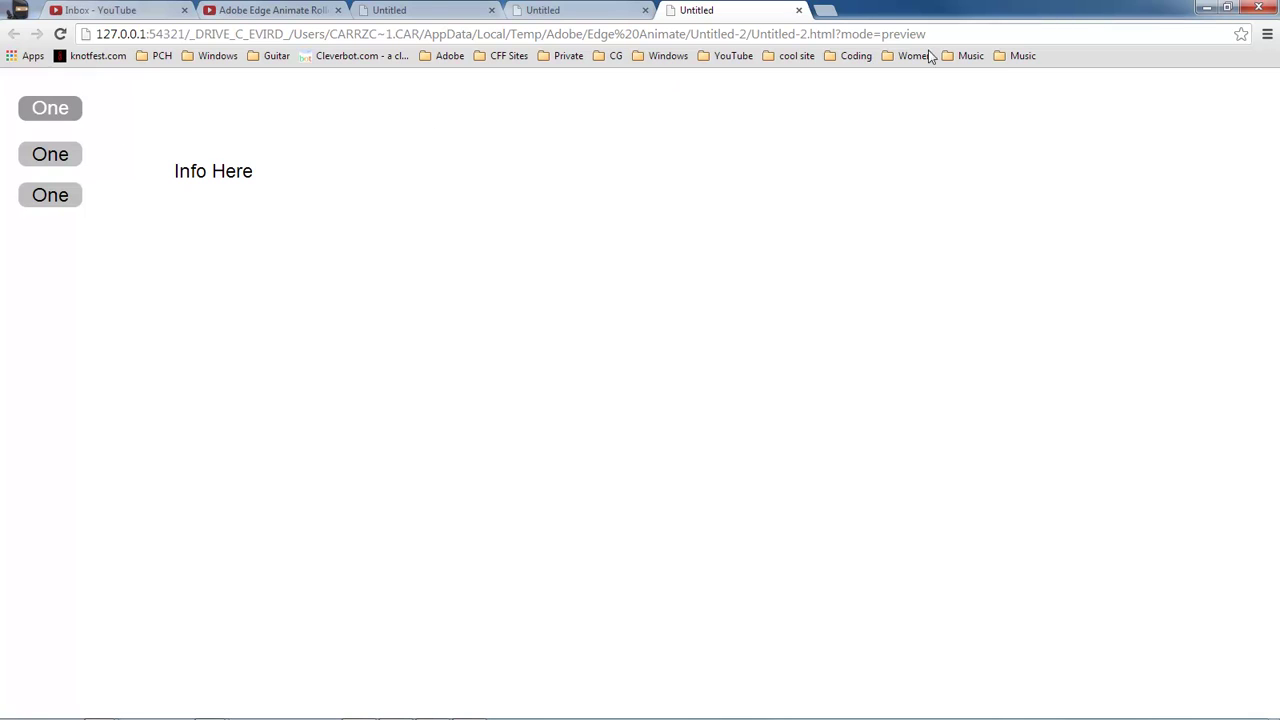
click(1207, 7)
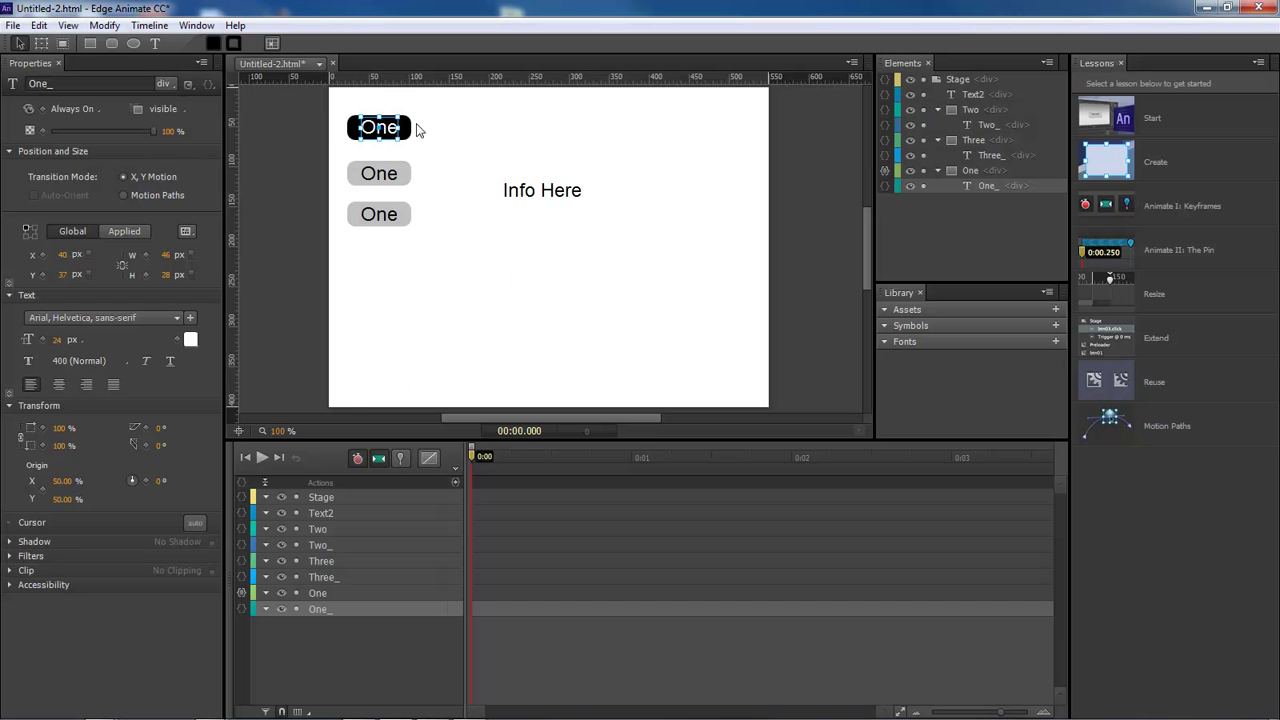
- Reopen One's click code and rename the Text2 layer to Info
click(242, 593)
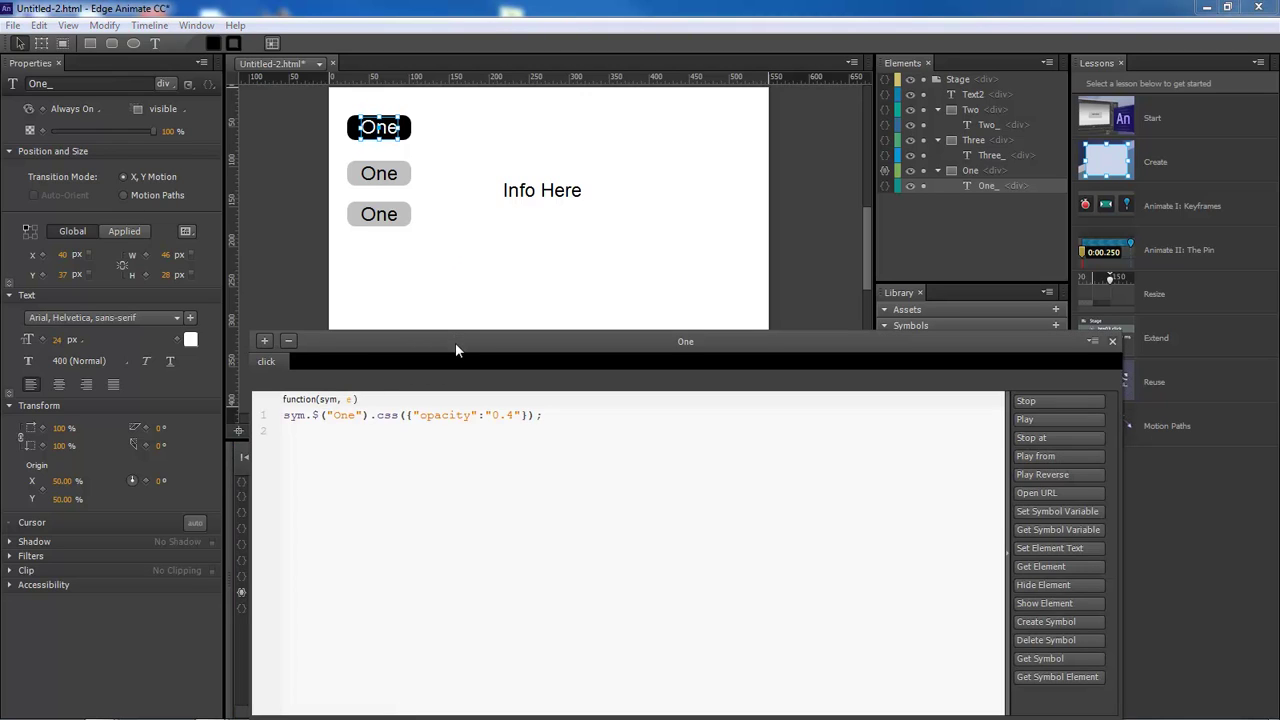
drag(455, 349, 489, 262)
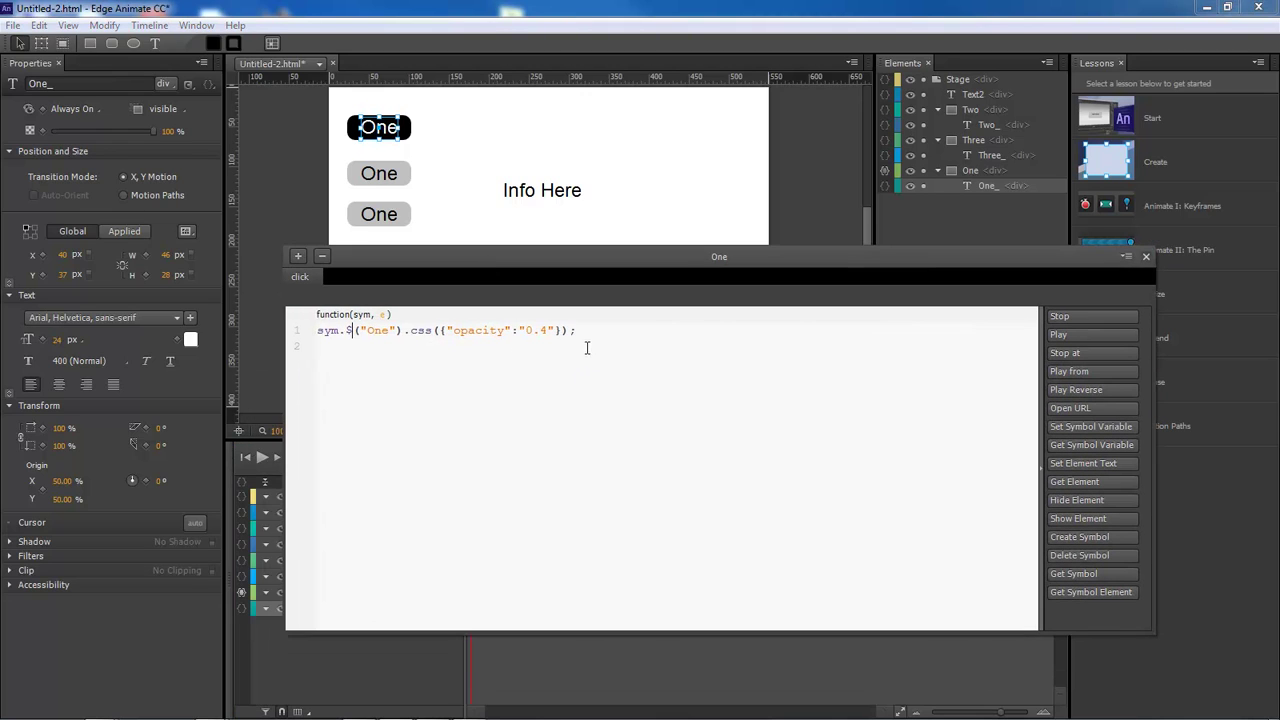
click(583, 332)
drag(506, 256, 726, 234)
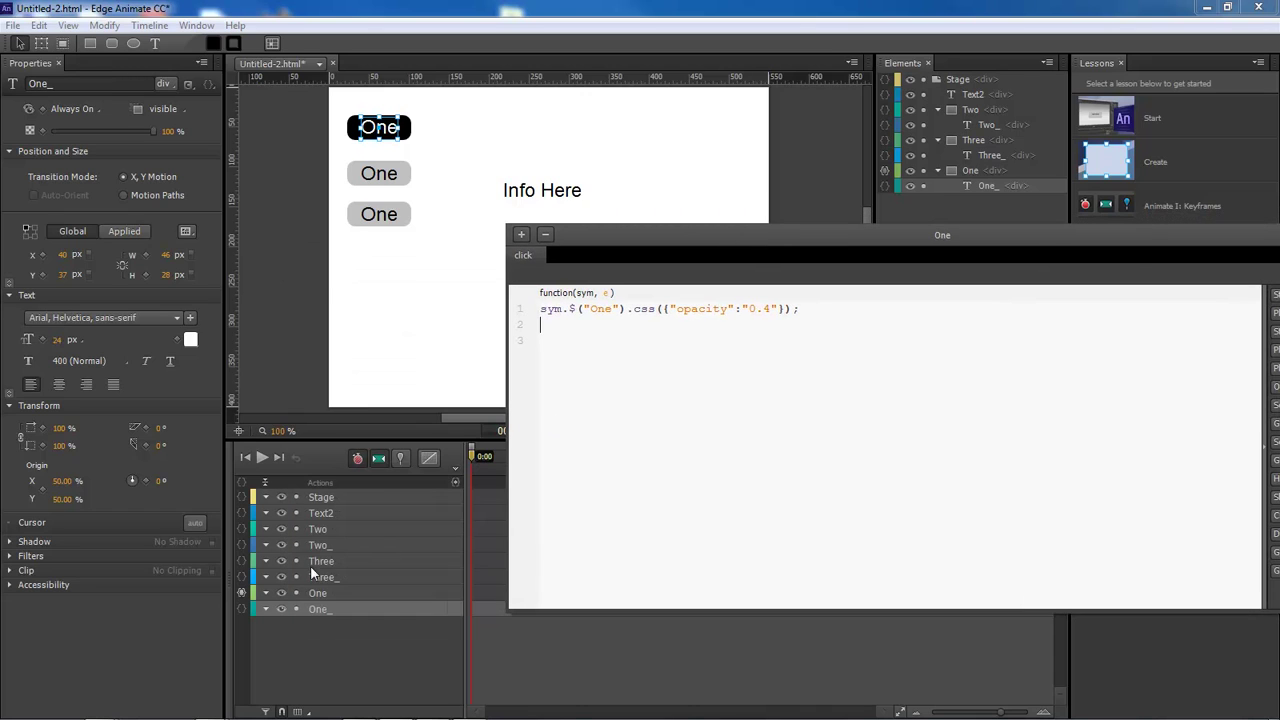
double_click(324, 514)
text(Info)
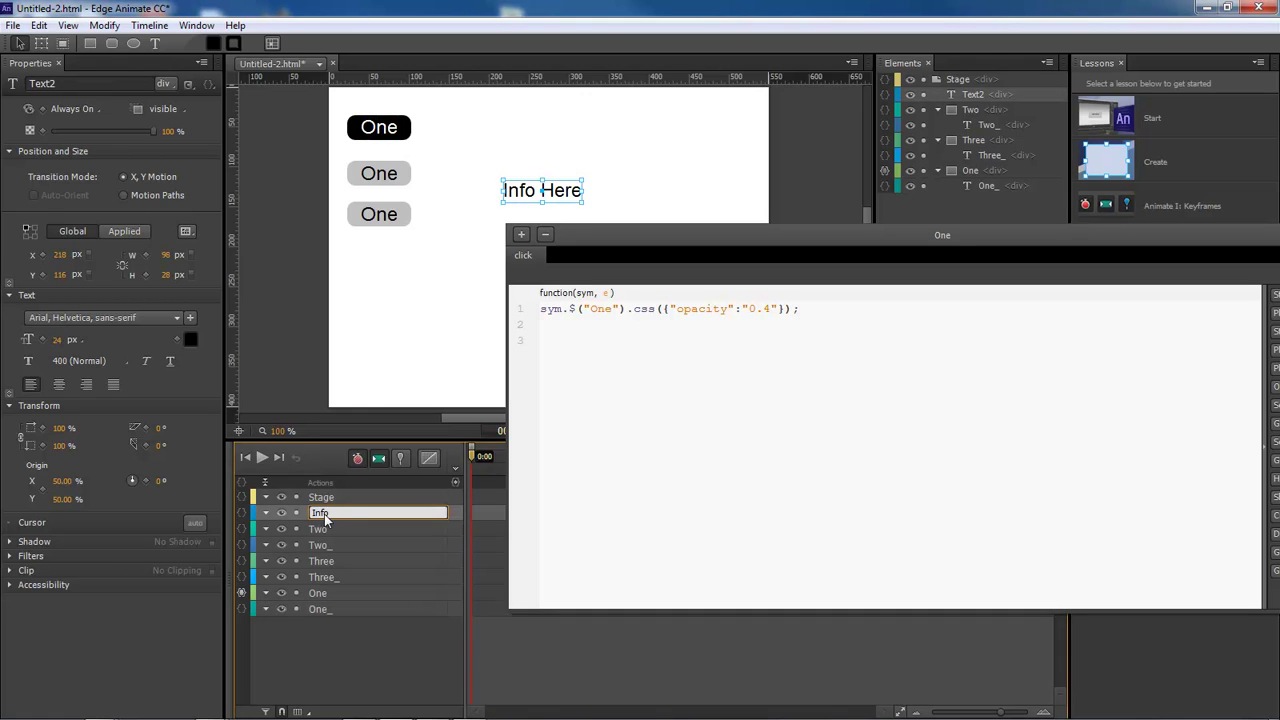
key(Return)
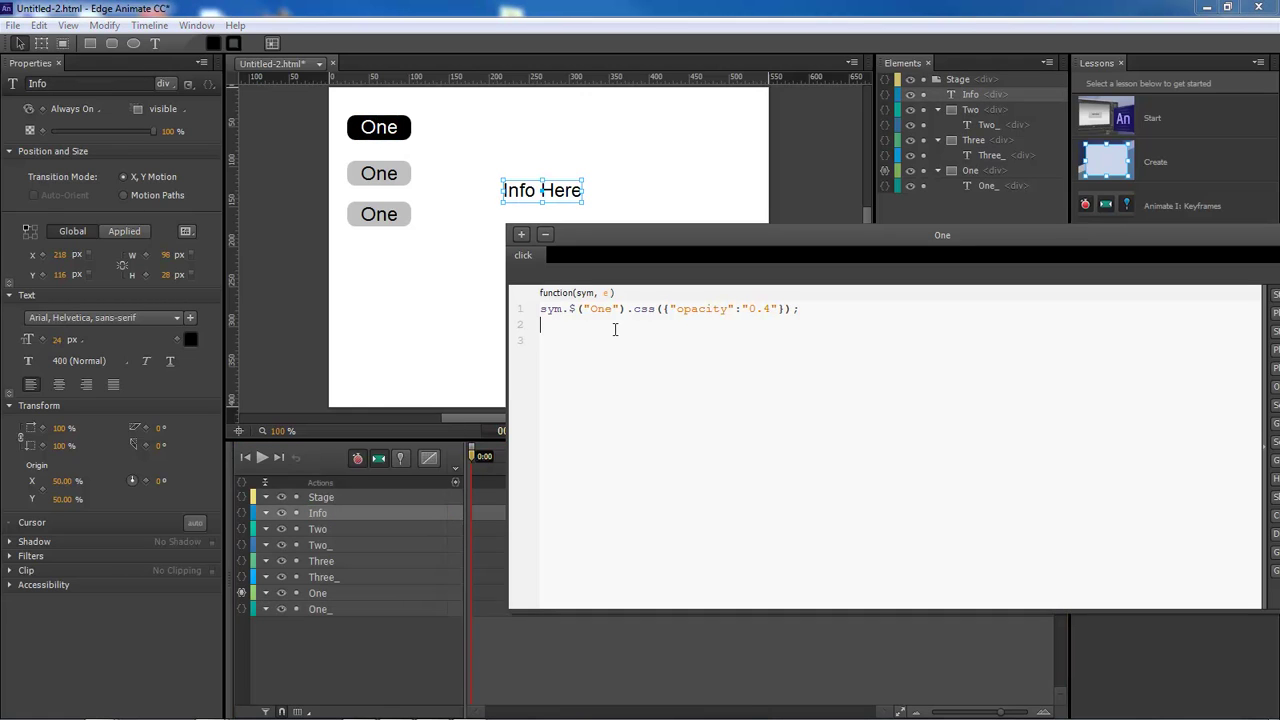
- Add sym.$("Info").html('Clicked #1'); to One's click code and test it in the preview
text(sym.$("In)
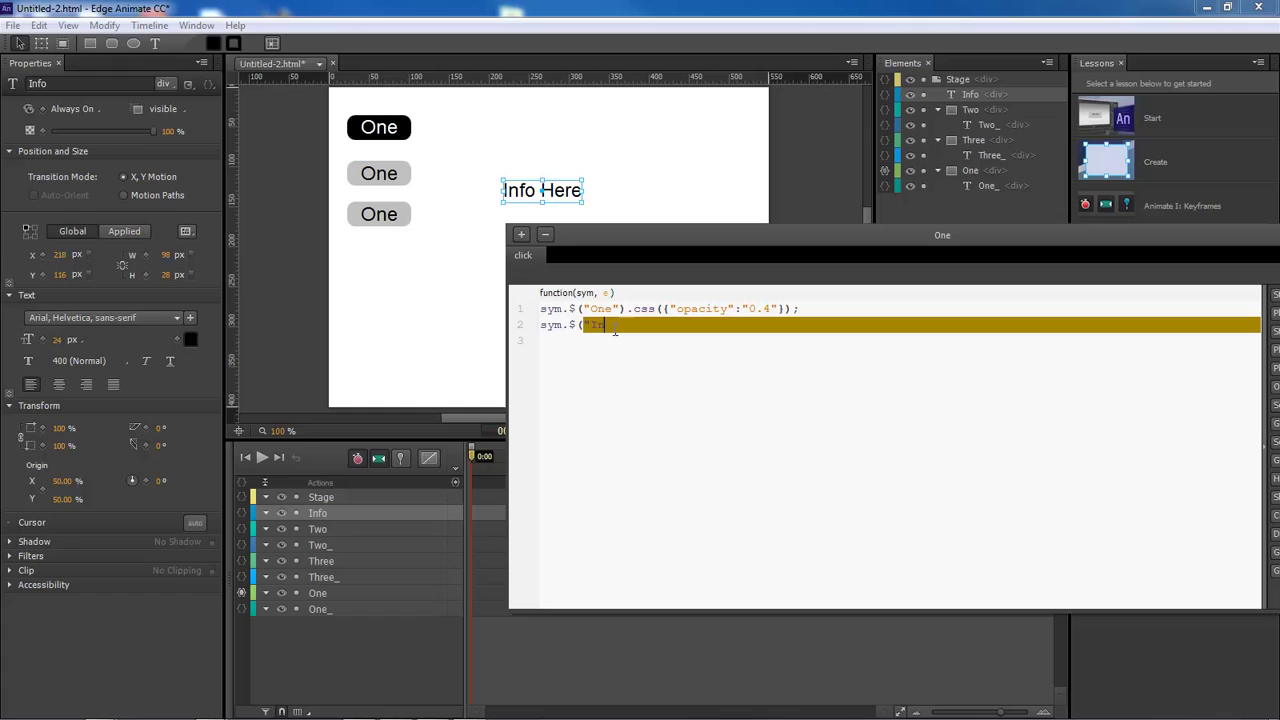
text(fo"))
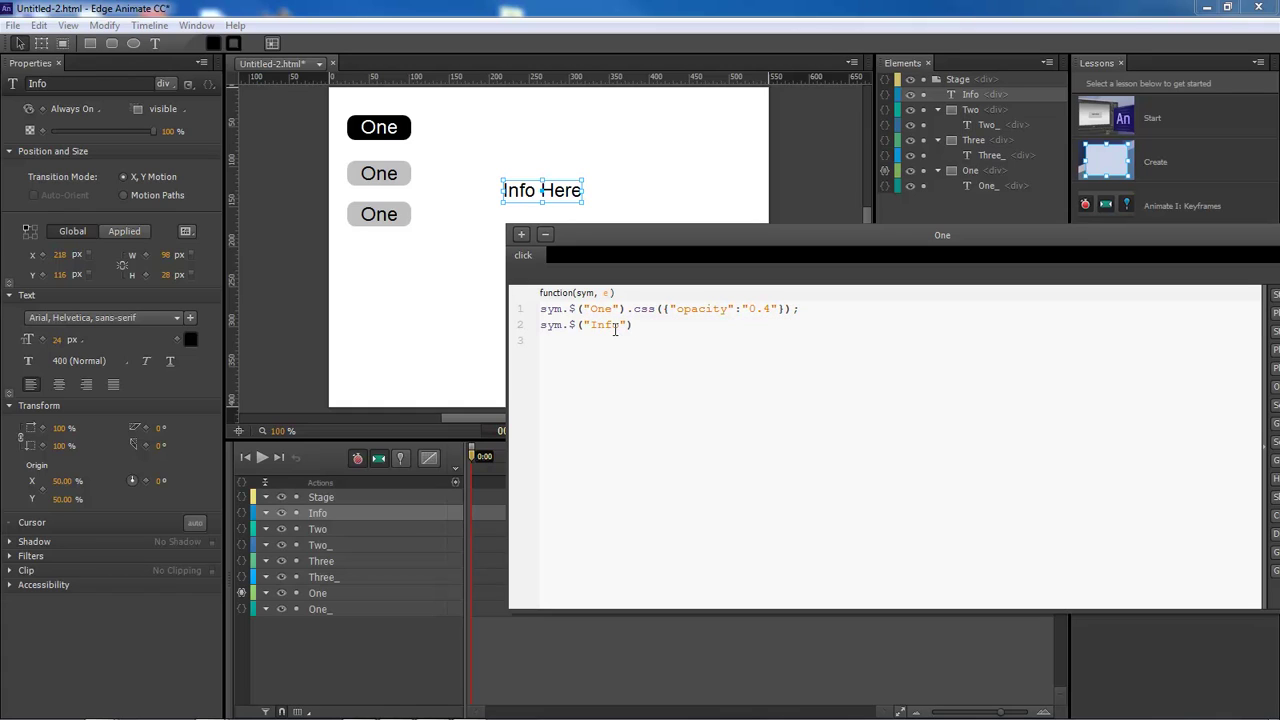
text(.html()
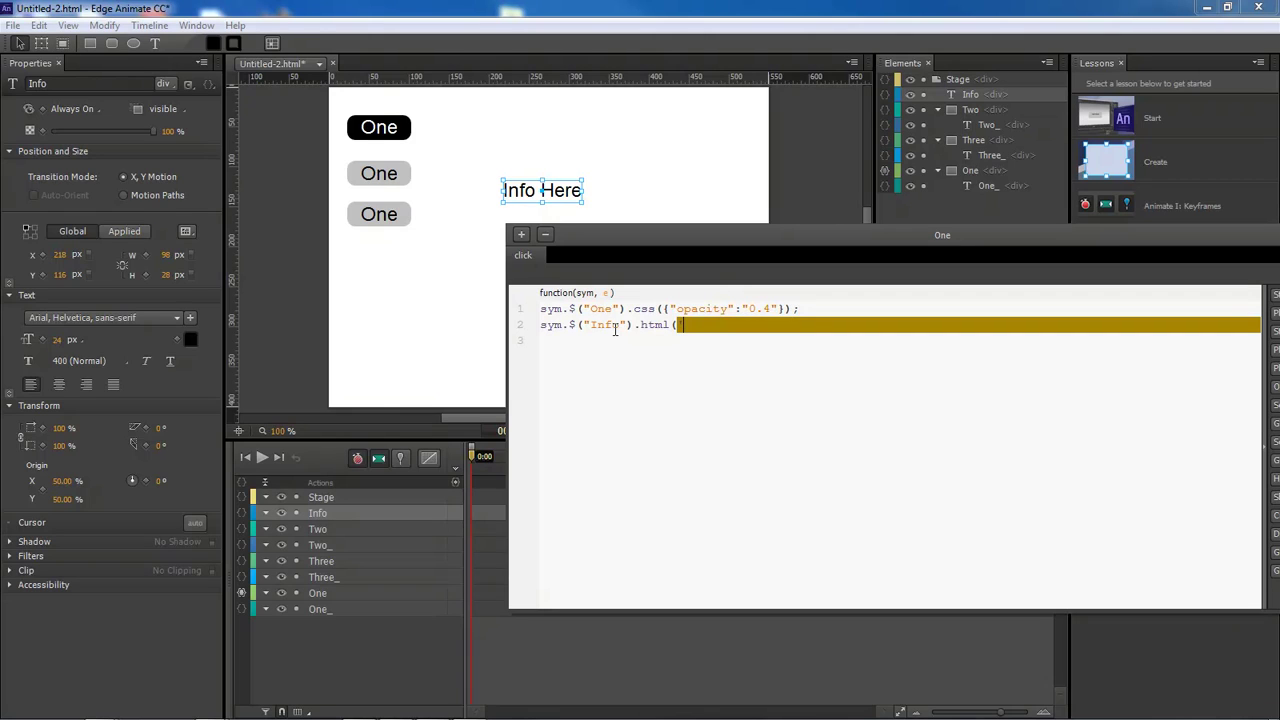
text("Clicked #1'))
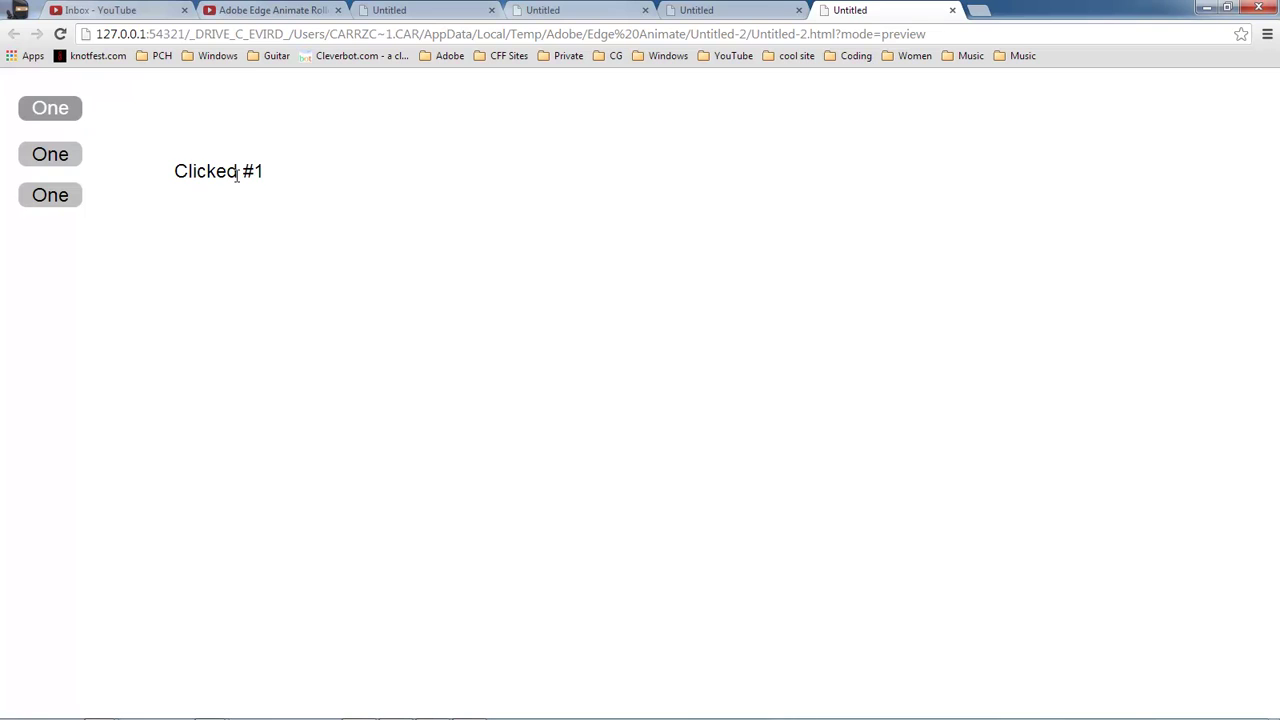
click(1207, 8)
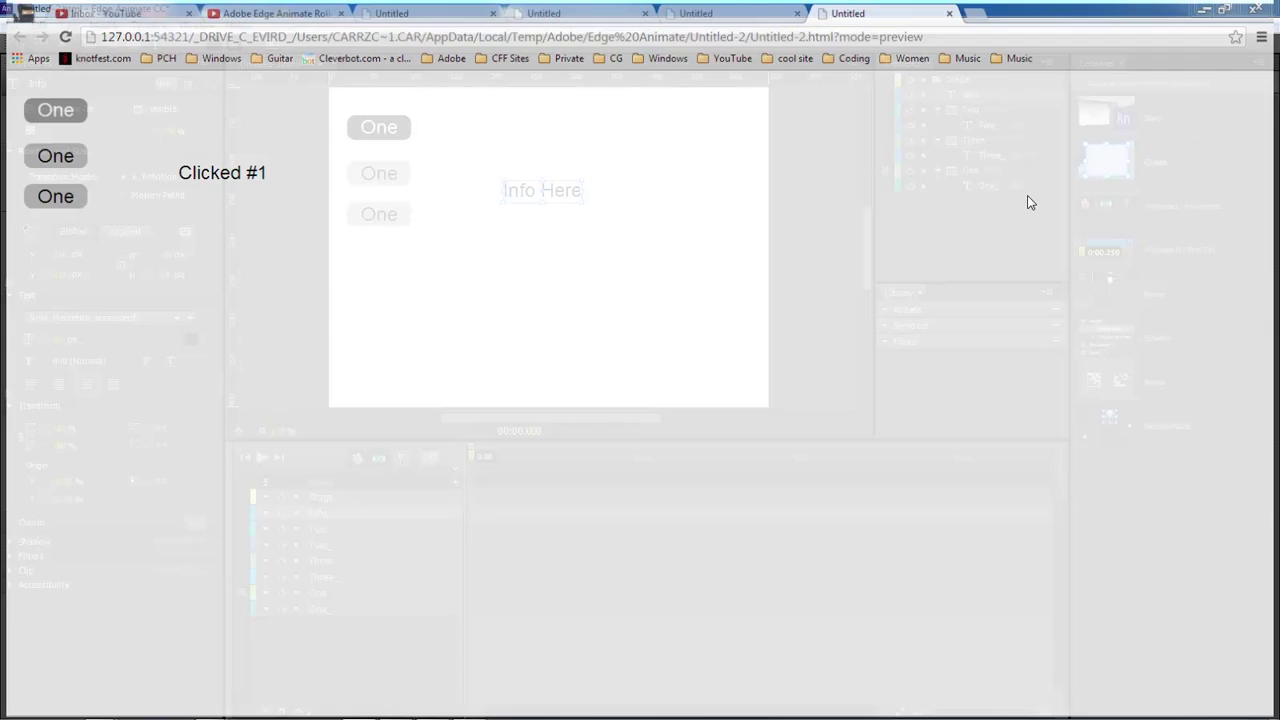
click(241, 593)
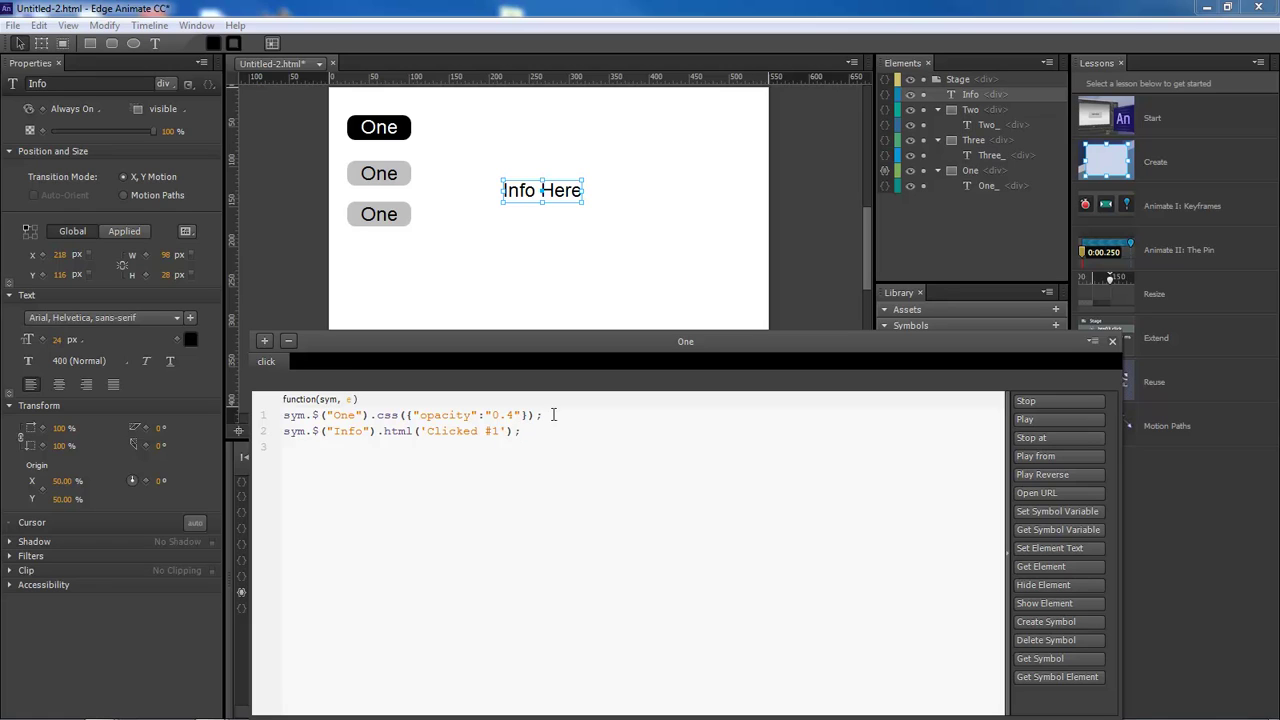
- Paste two copies of the opacity line below the Info line, targeting Two and Three
drag(554, 415, 237, 415)
key(ctrl+c)
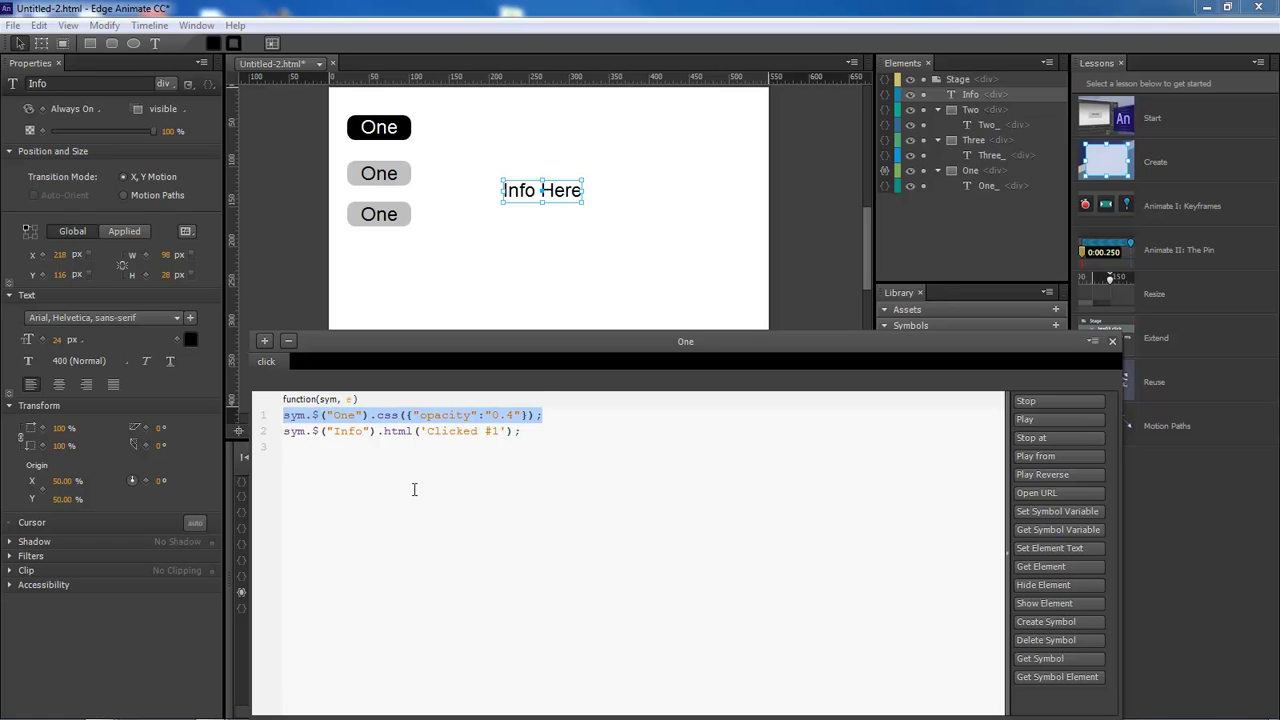
click(536, 432)
key(Return)
key(ctrl+v)
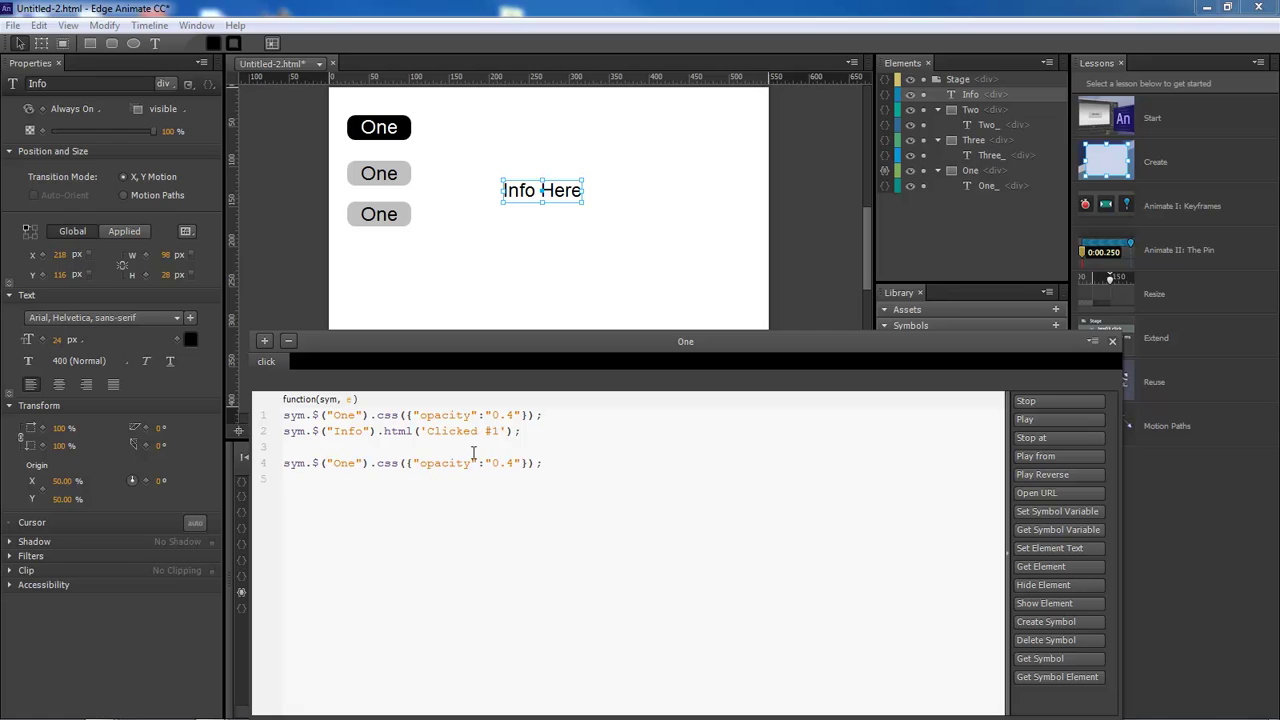
mouse_move(355, 463)
mouse_down()
mouse_move(335, 471)
mouse_move(340, 482)
mouse_up()
text(twoT)
key(ctrl+v)
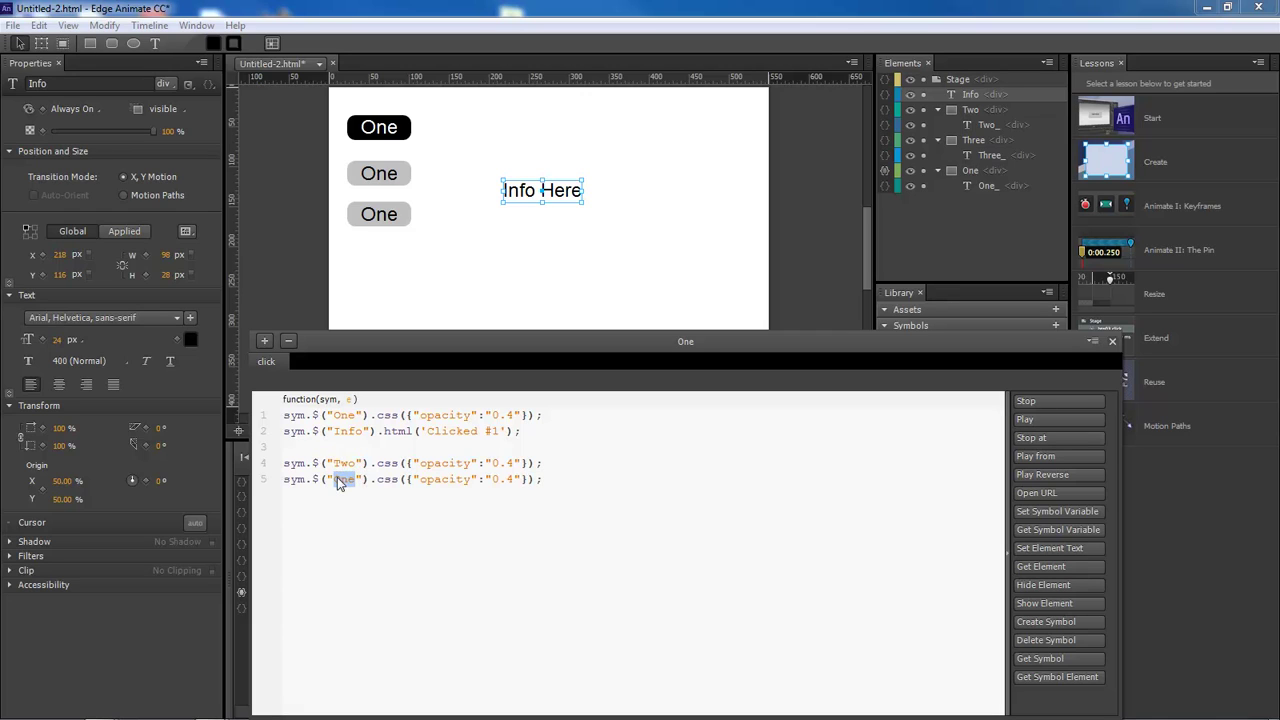
text(Three)
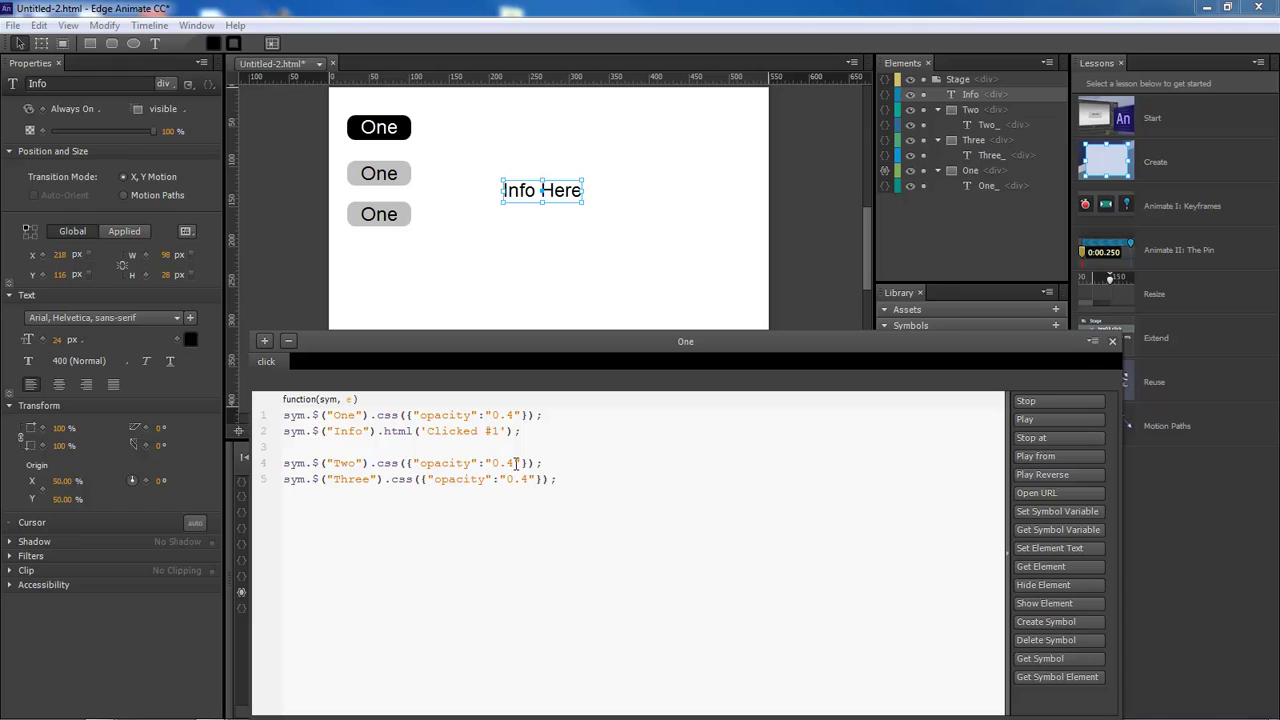
- Change the opacity value on the Two and Three lines from 0.4 to 100
drag(516, 463, 493, 464)
text(100)
drag(530, 479, 507, 480)
text(100)
drag(549, 348, 701, 293)
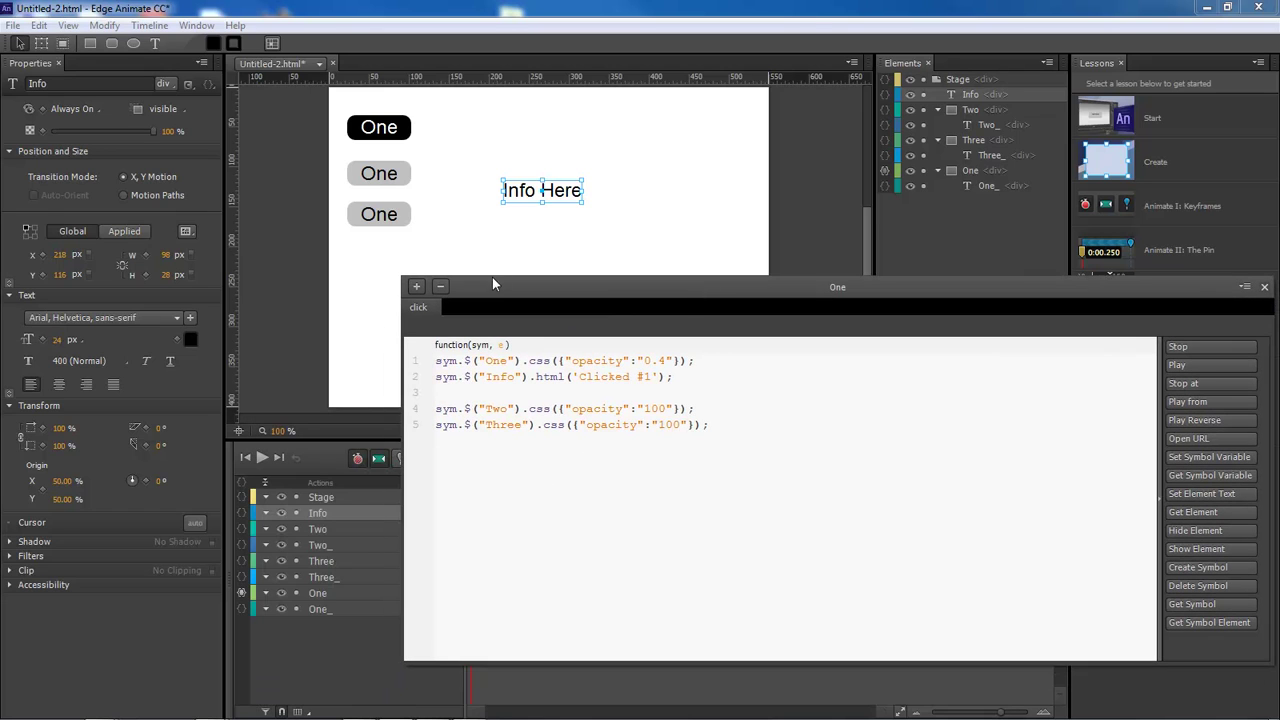
click(406, 174)
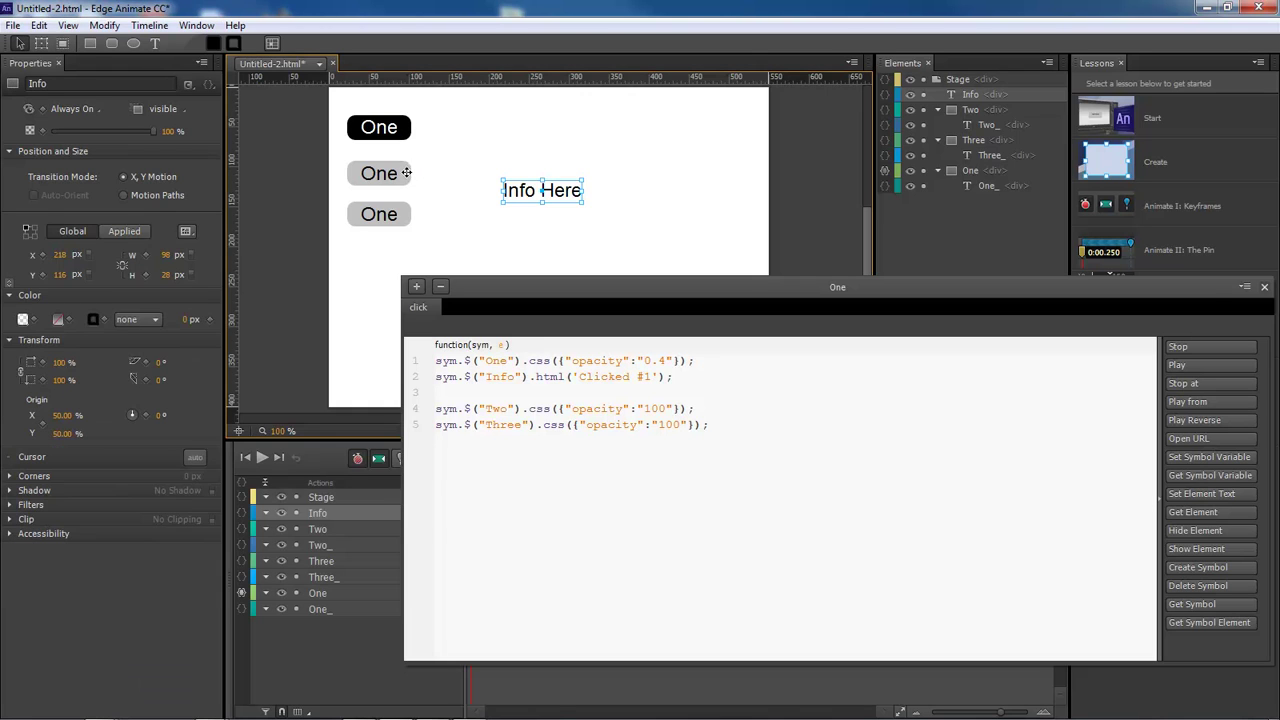
- Give the second button a black background and a white label
click(23, 319)
click(21, 556)
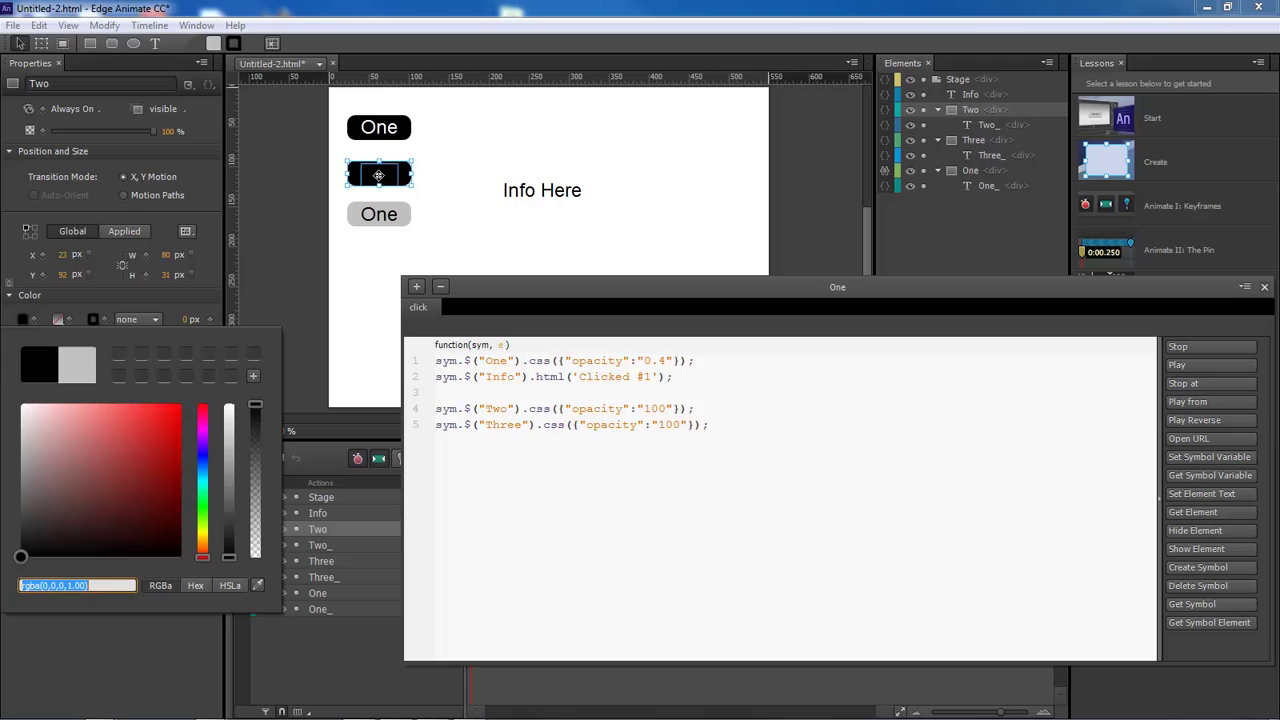
click(372, 173)
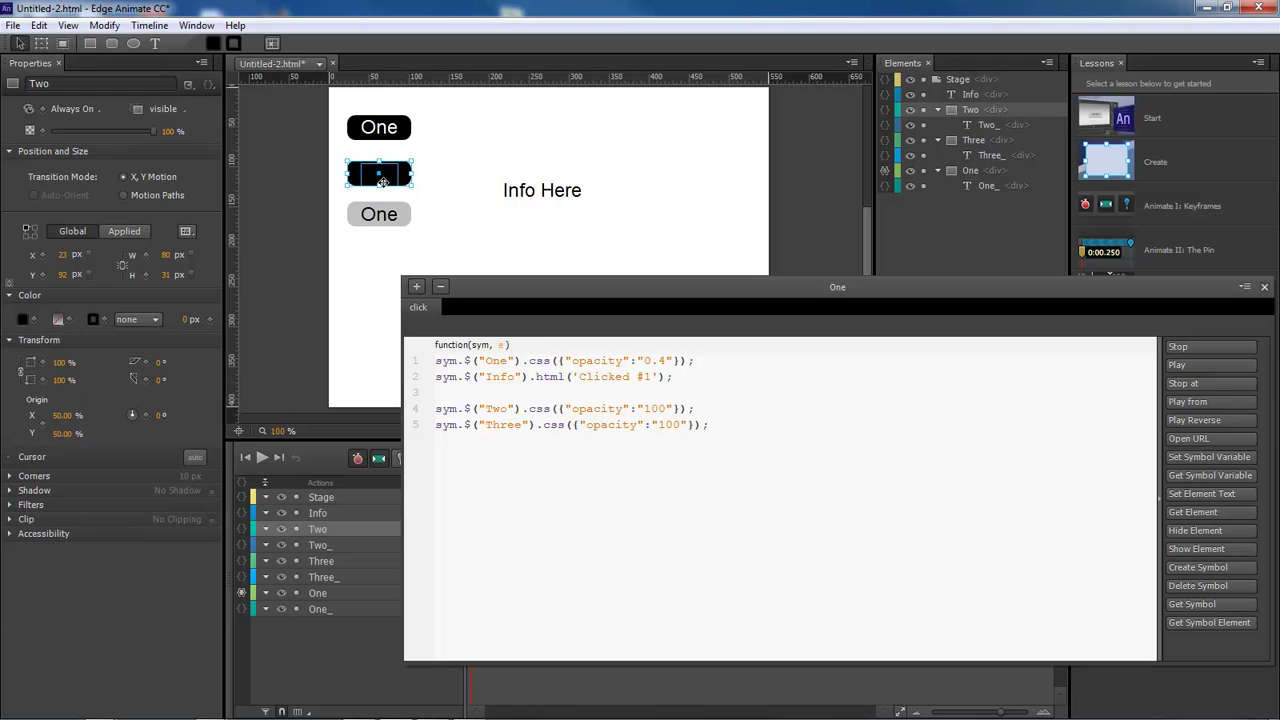
double_click(383, 181)
click(193, 341)
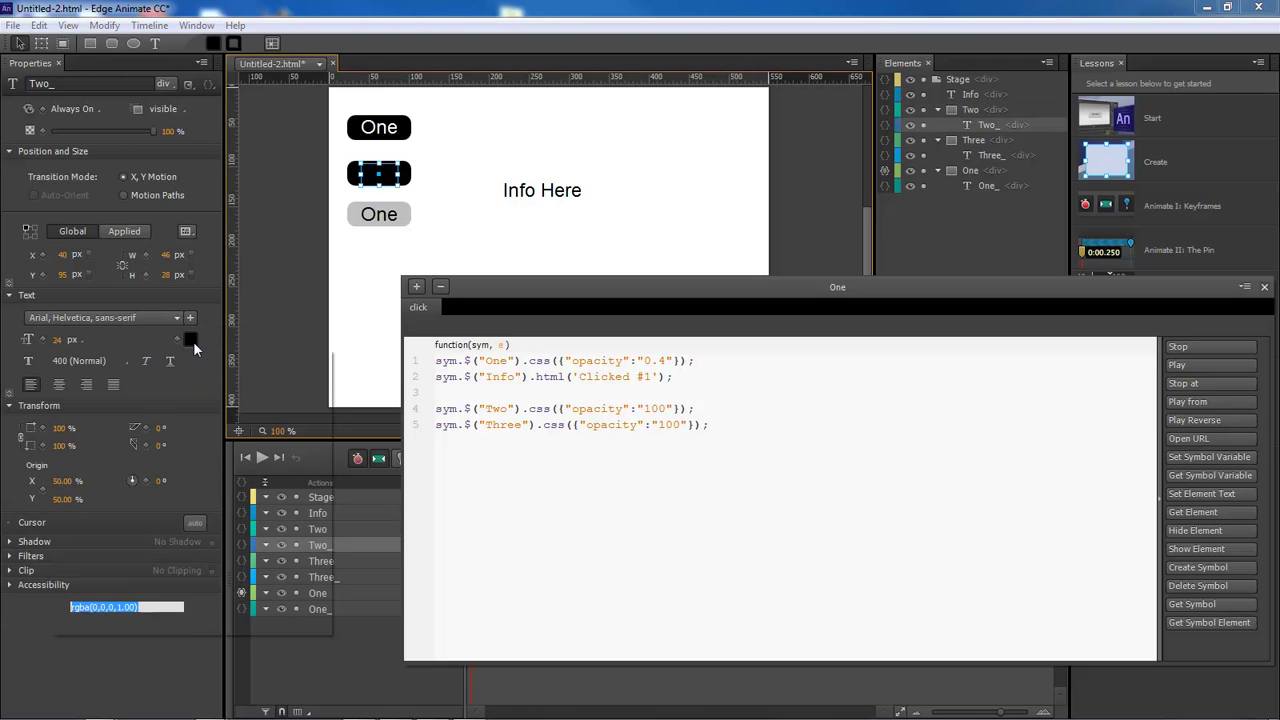
drag(102, 442, 72, 421)
click(296, 173)
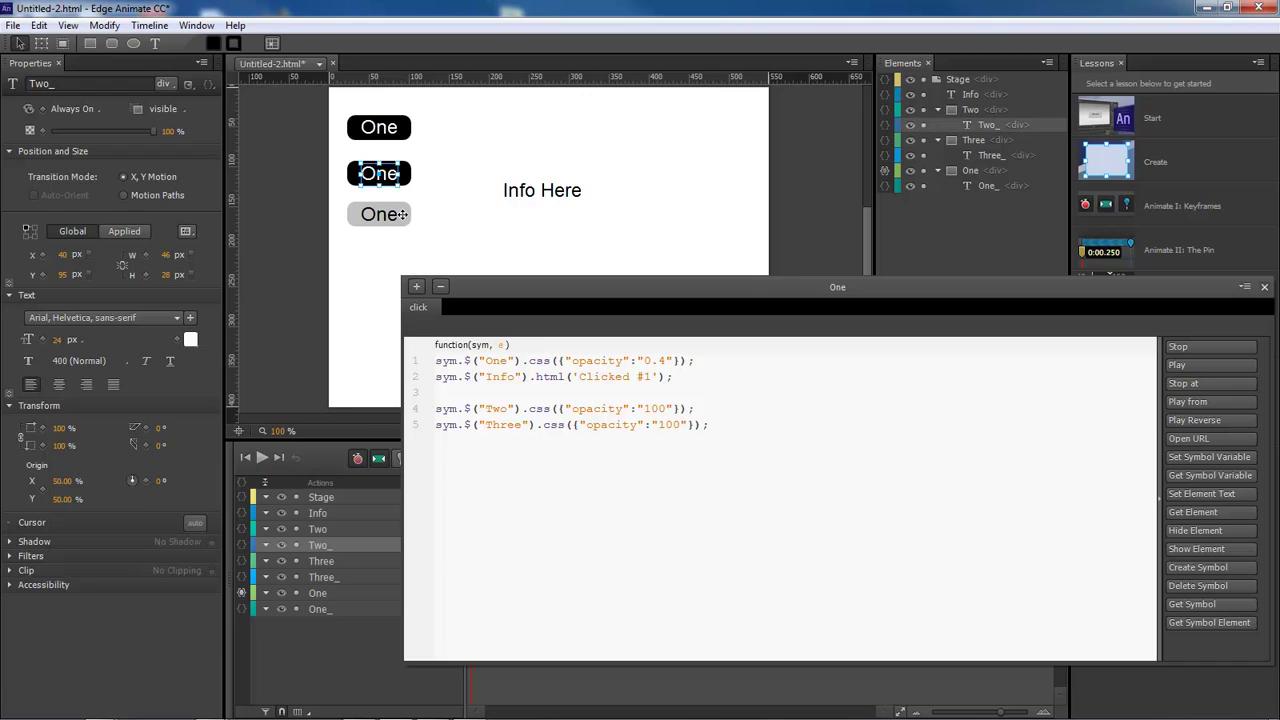
- Give the third button a black background and a white label
click(404, 214)
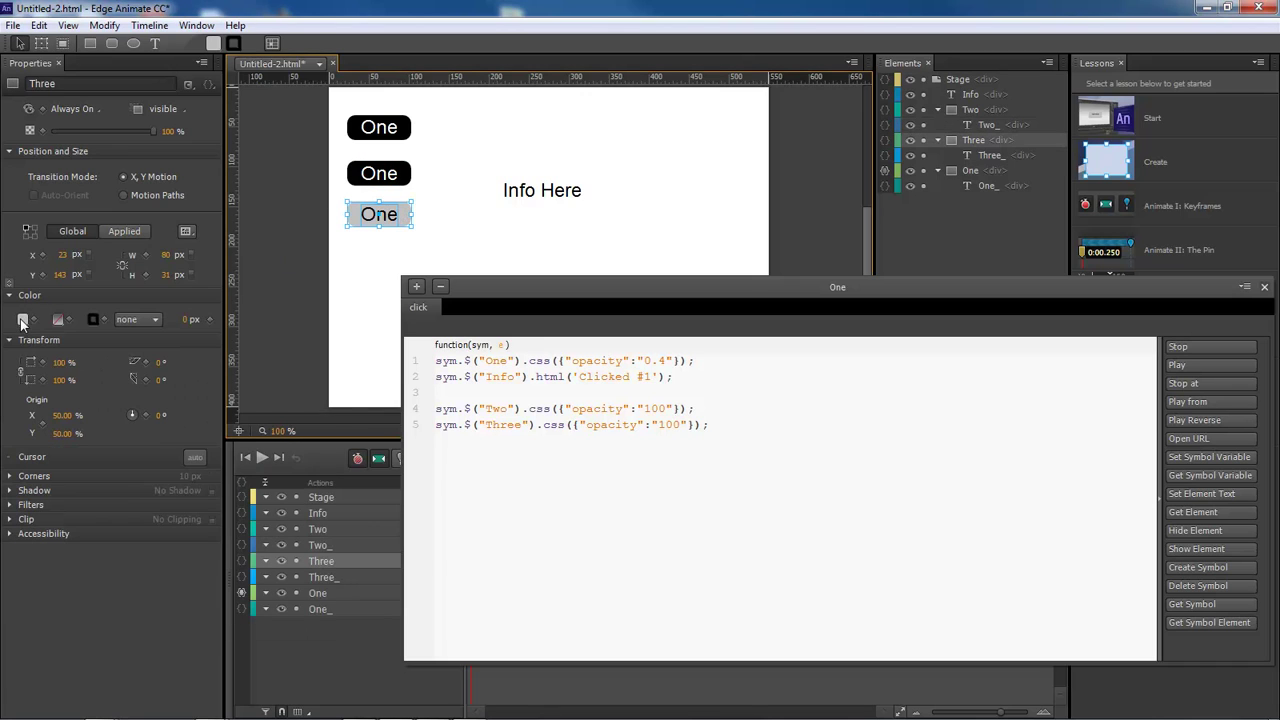
click(23, 319)
drag(52, 447, 15, 562)
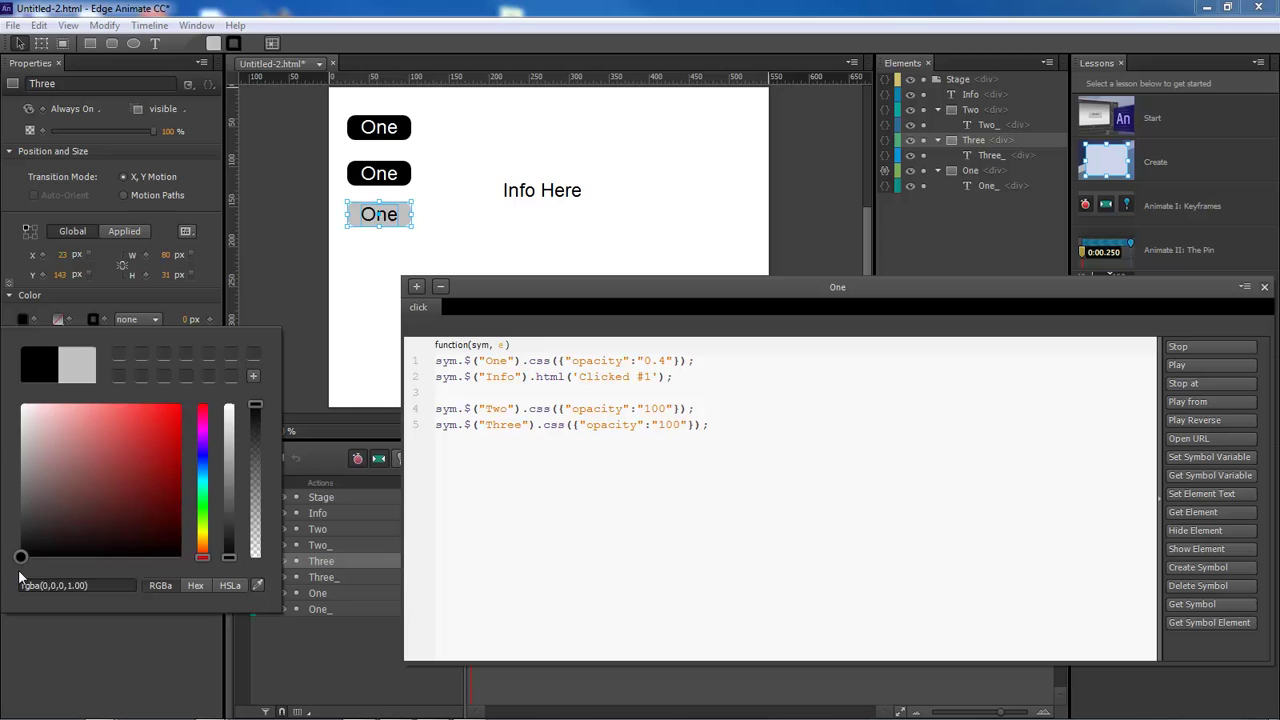
click(282, 233)
click(380, 214)
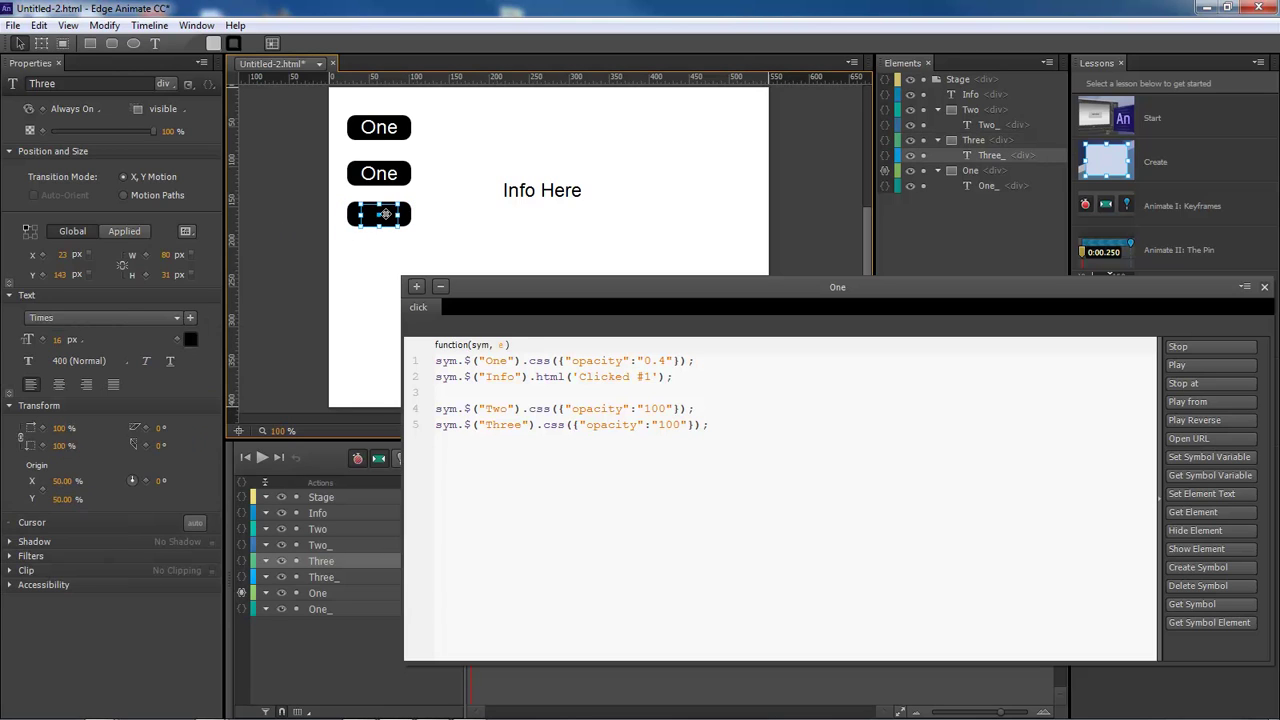
click(190, 339)
drag(123, 479, 65, 284)
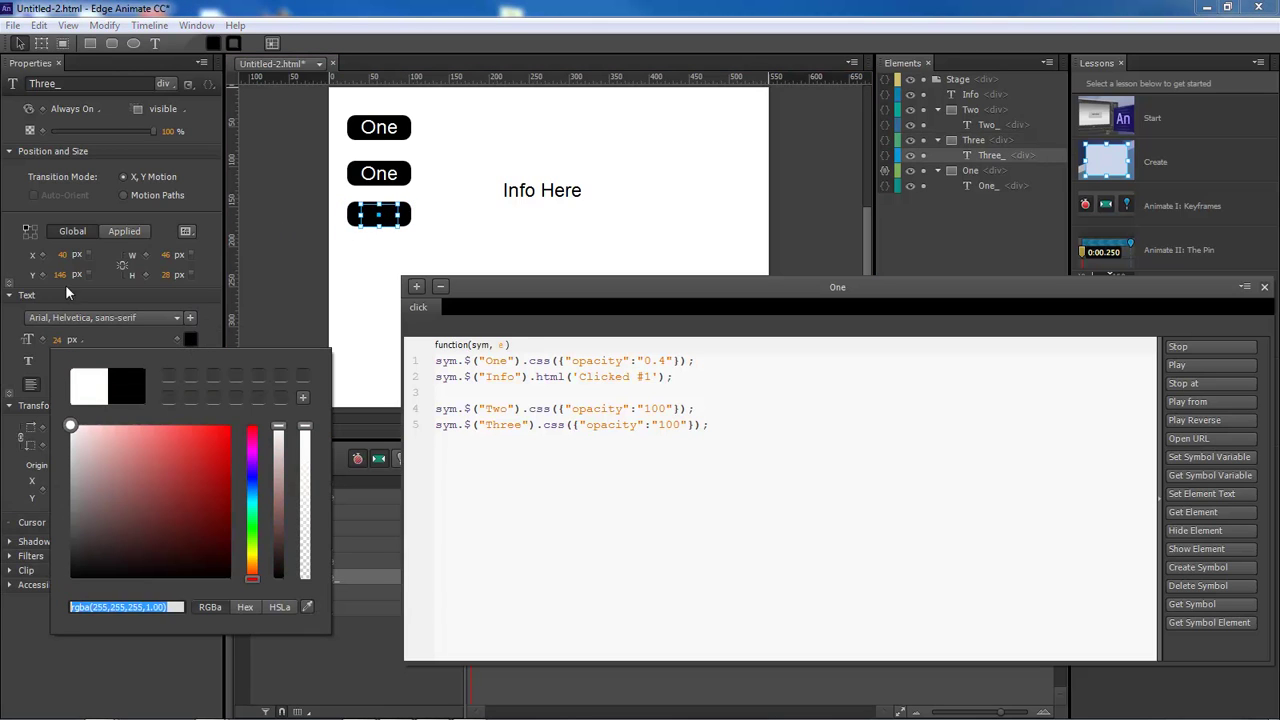
click(286, 218)
- Retype the third button's label as 'Three' and the second's as 'Two'
double_click(379, 214)
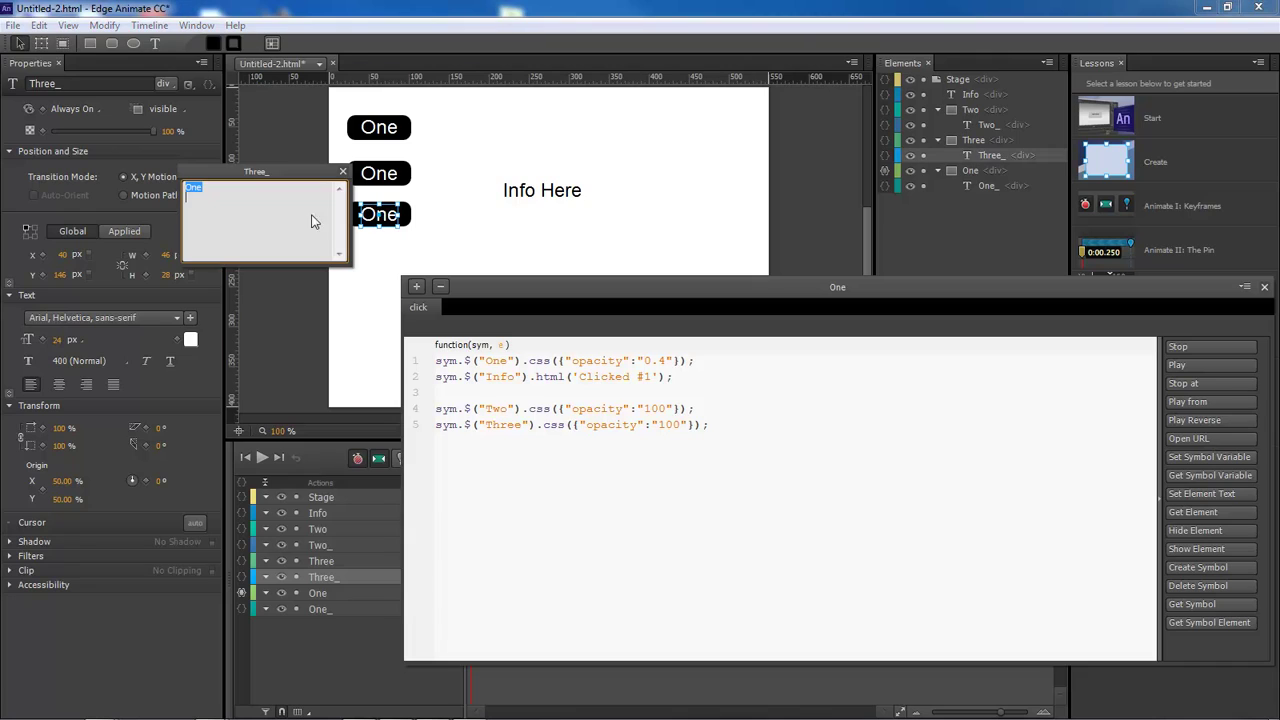
text(Three)
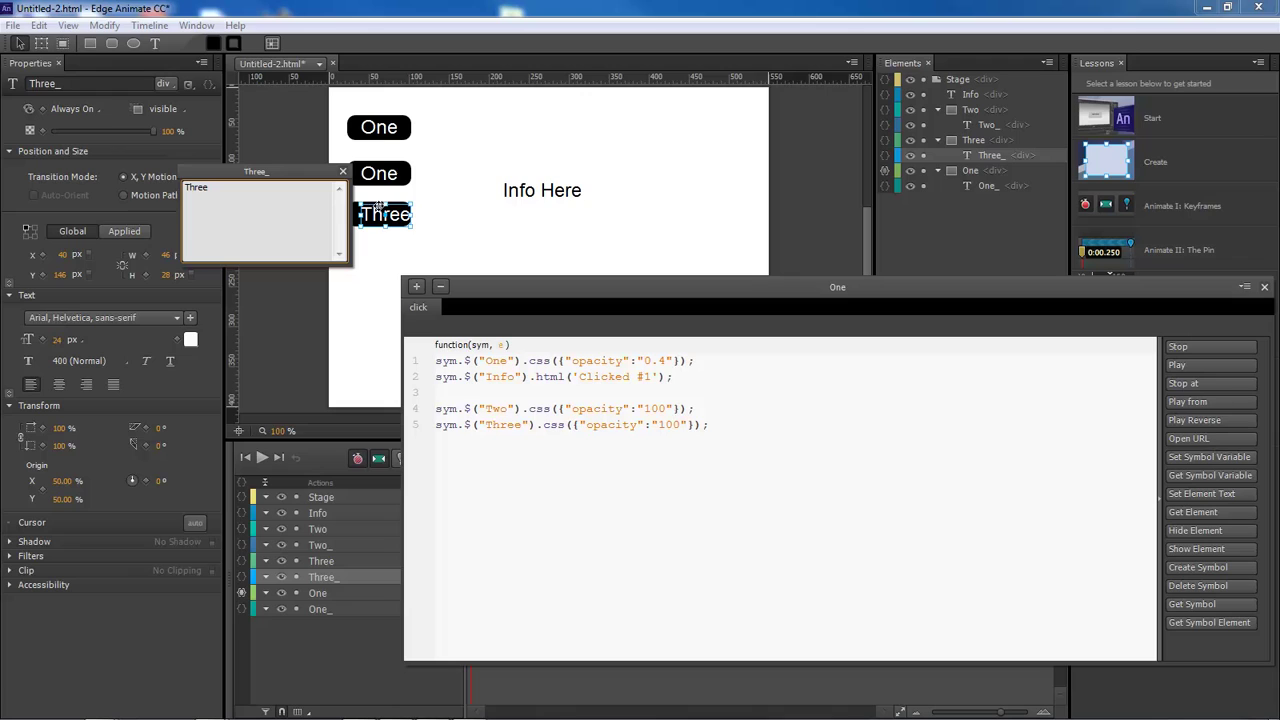
click(383, 207)
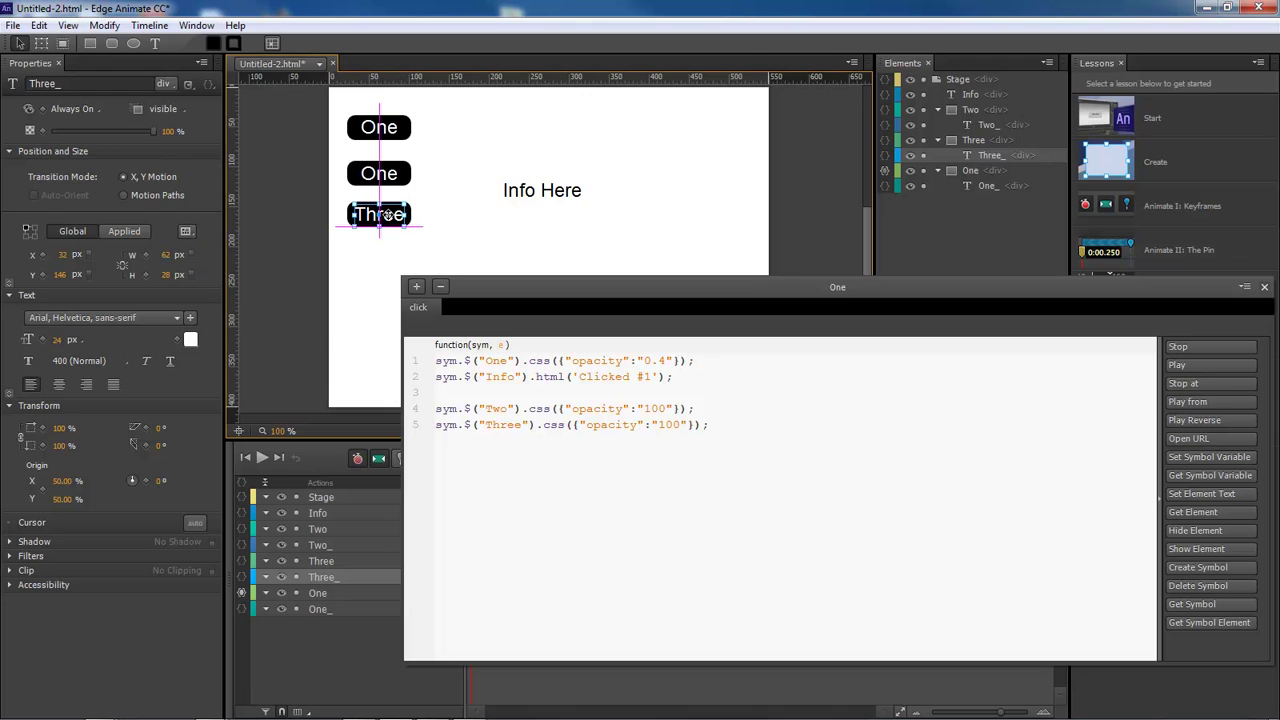
click(380, 176)
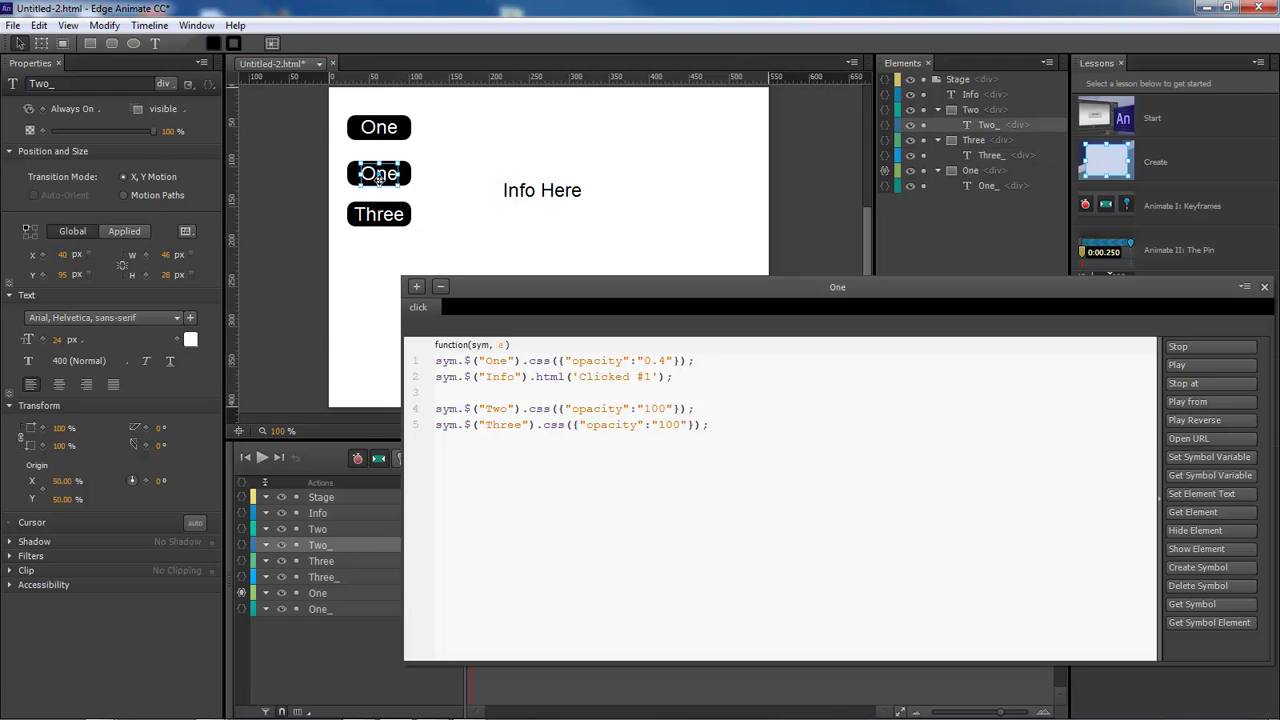
double_click(369, 174)
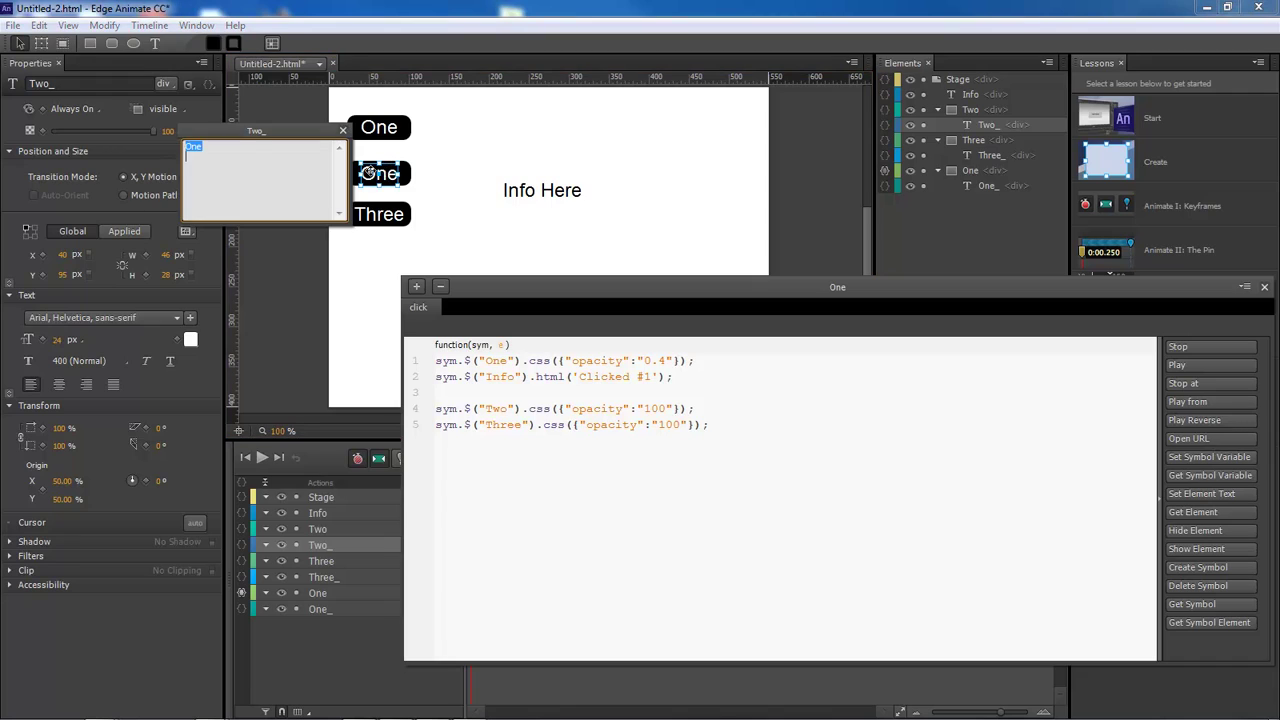
text(Two)
click(342, 131)
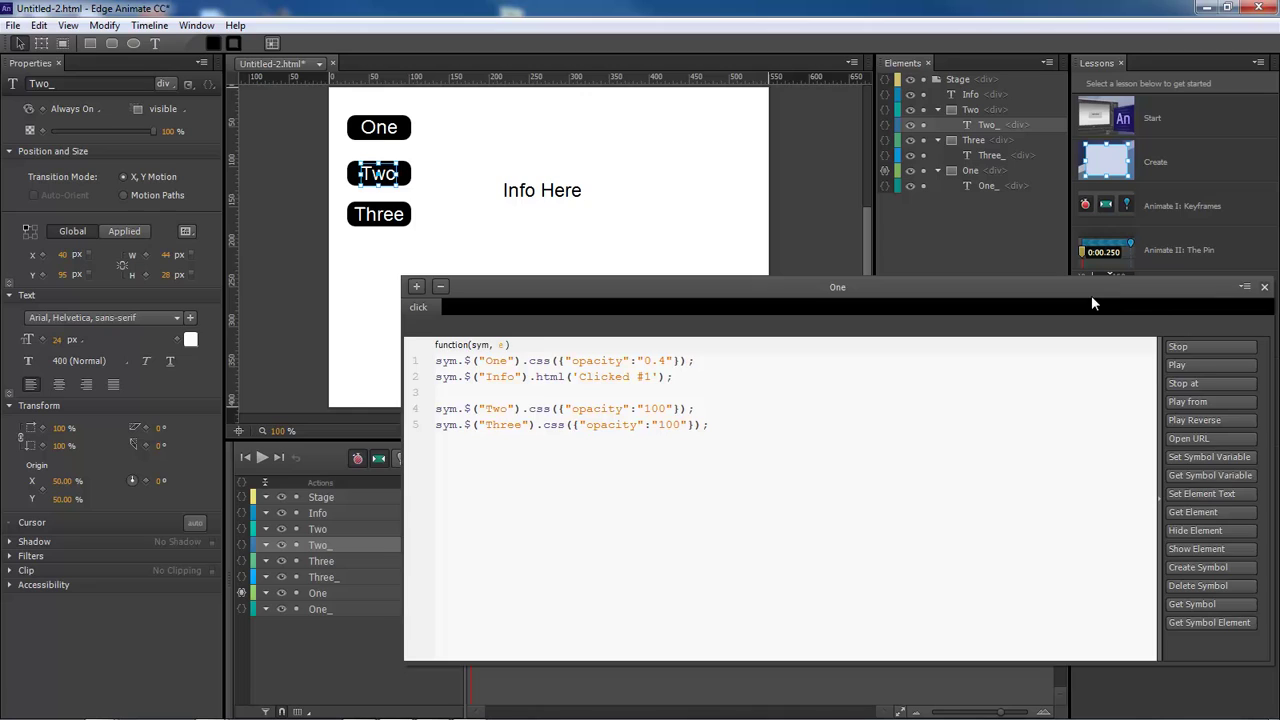
drag(1091, 295, 916, 294)
- Copy One's handler code and paste it into a new click action on Three
drag(552, 424, 86, 262)
key(ctrl+c)
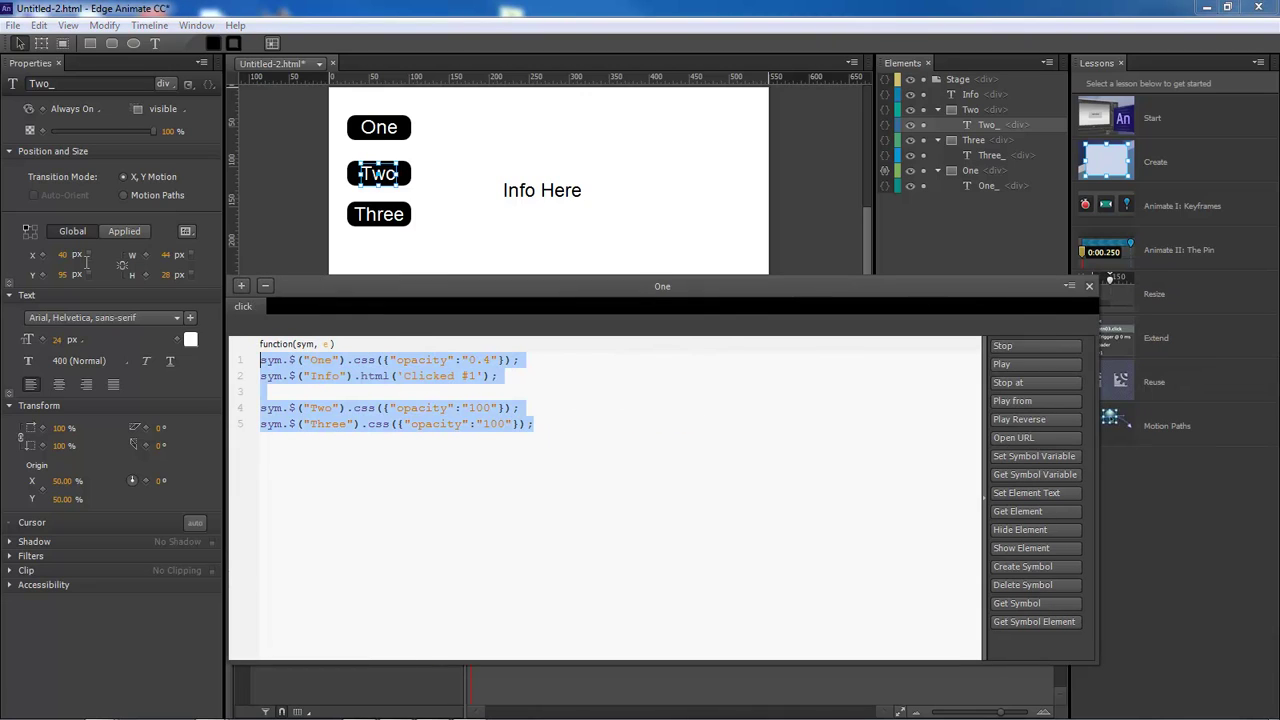
click(1089, 286)
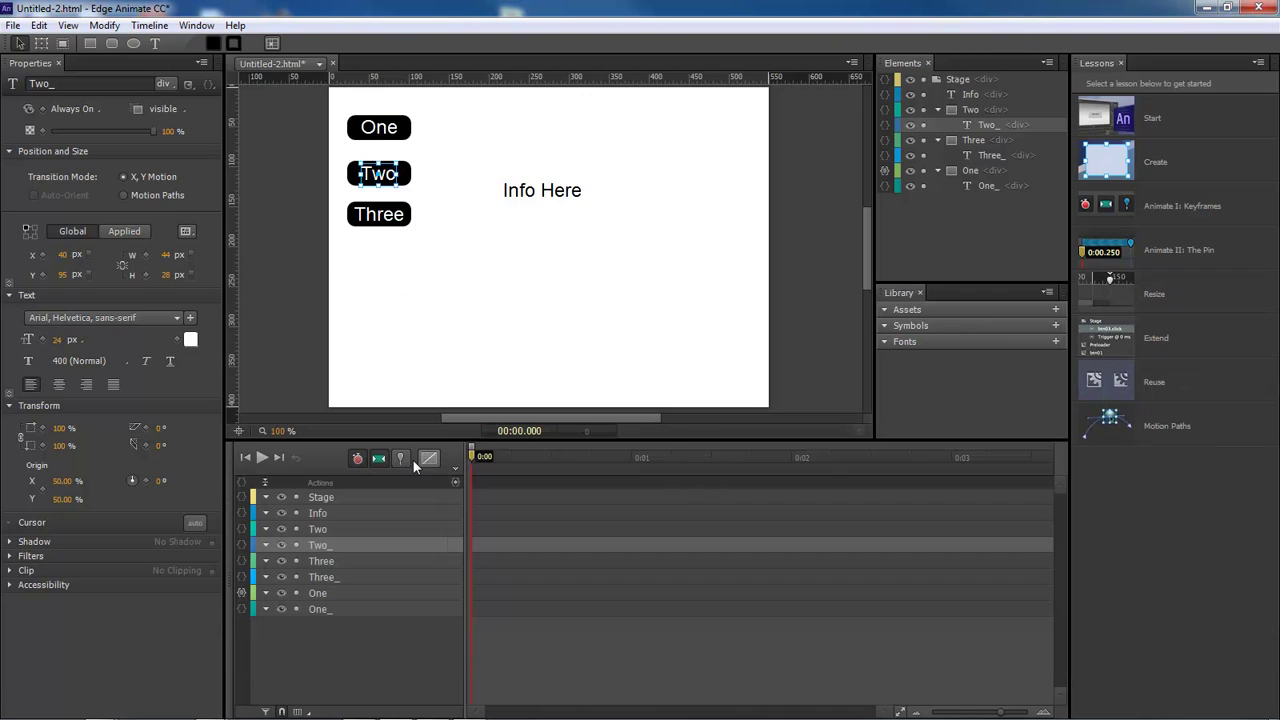
click(323, 560)
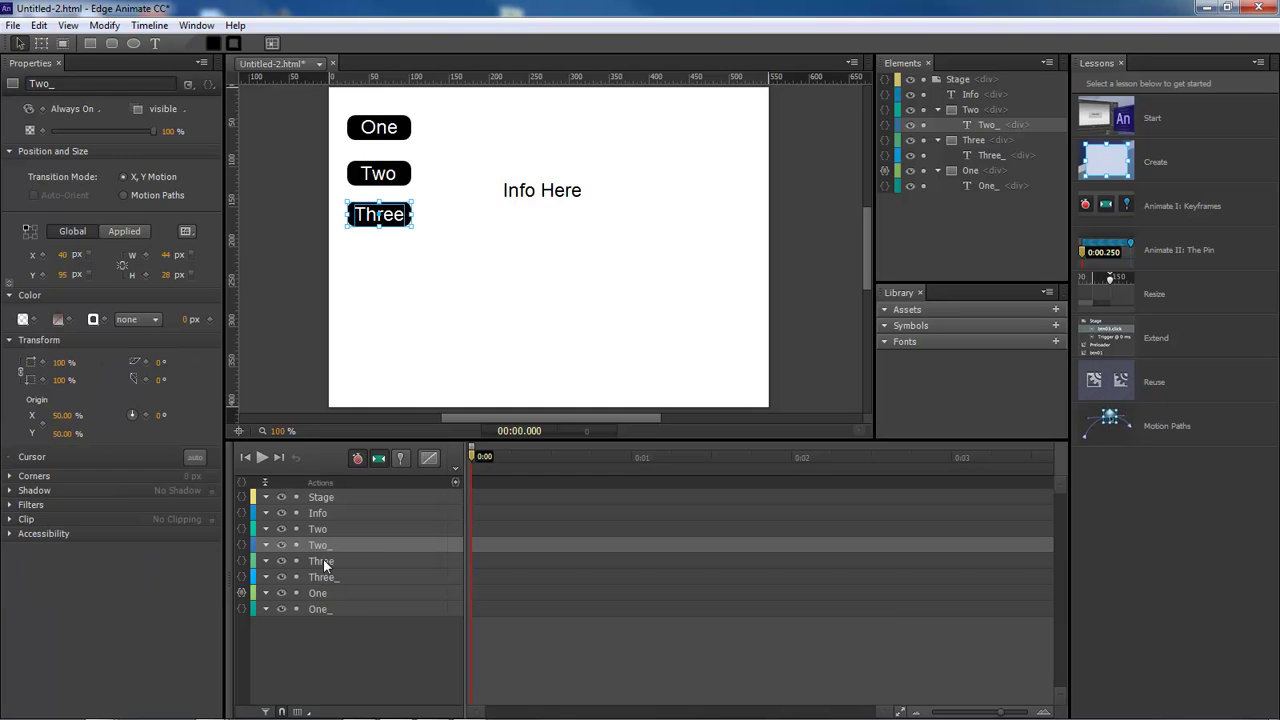
click(243, 561)
click(298, 340)
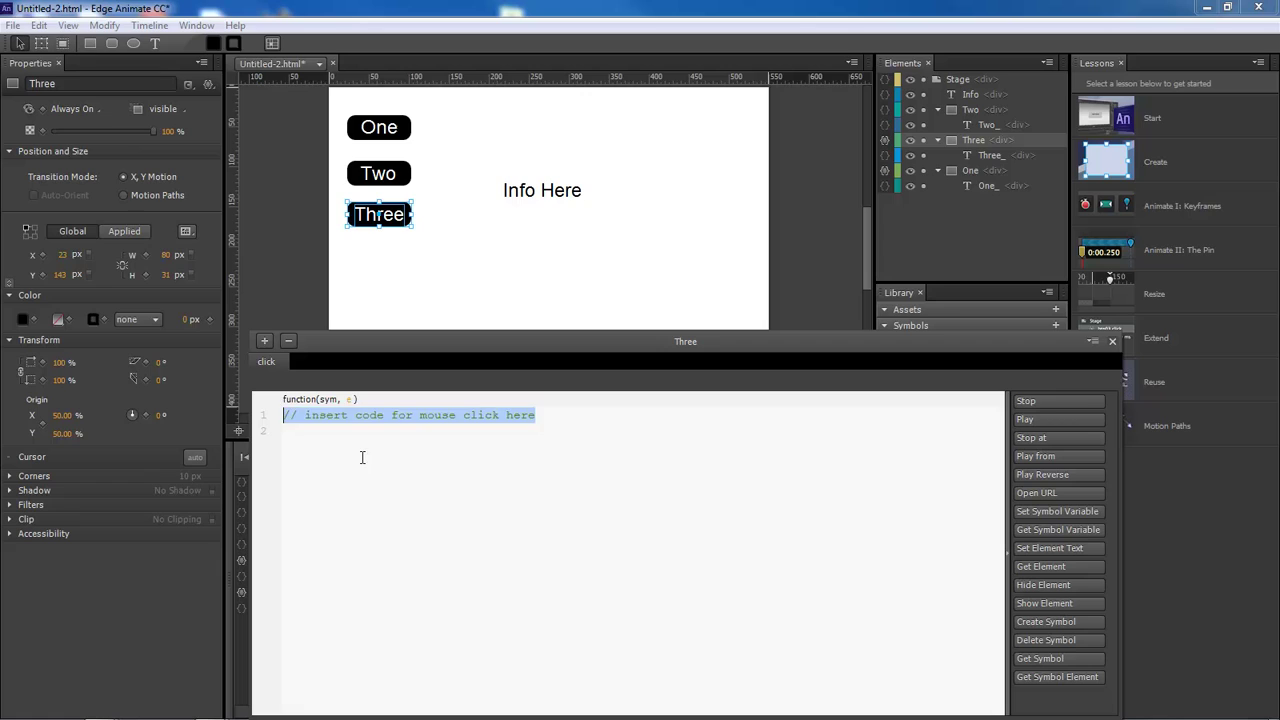
key(ctrl+v)
- Change the element name on line 1 of Three's handler to Three
drag(356, 415, 336, 416)
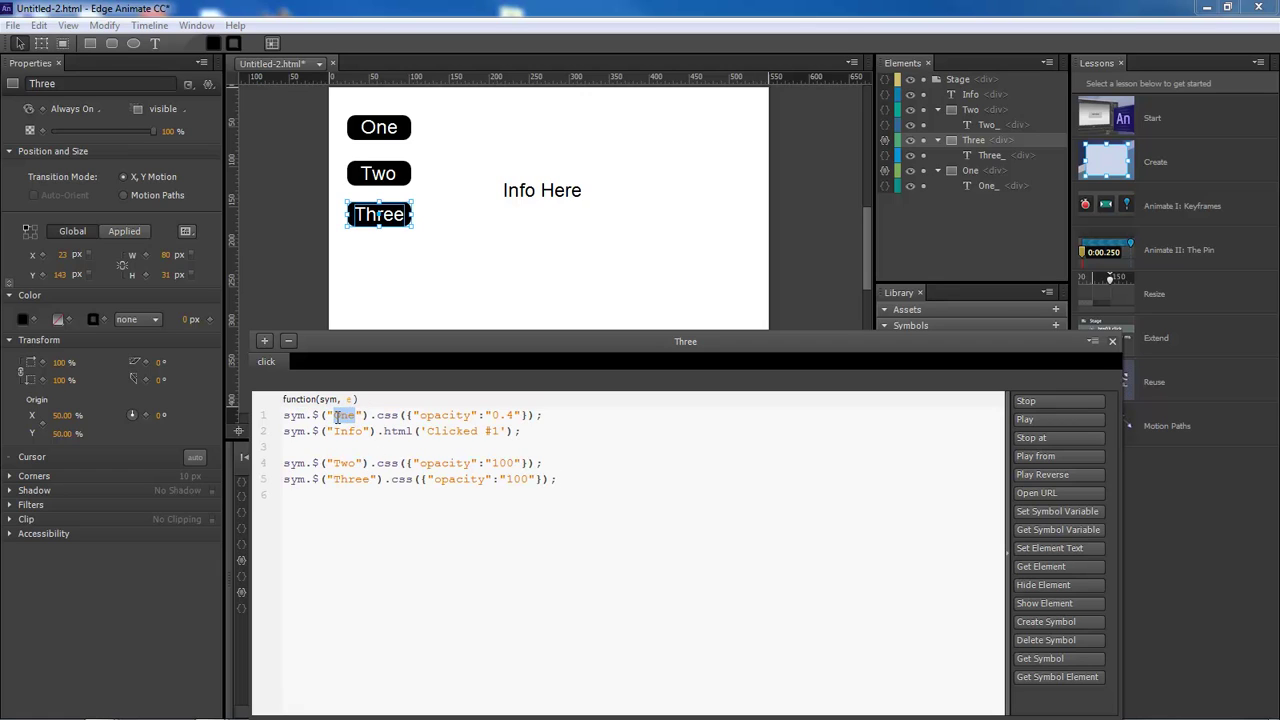
key(BackSpace)
text(Two)
drag(403, 342, 516, 323)
drag(472, 397, 458, 399)
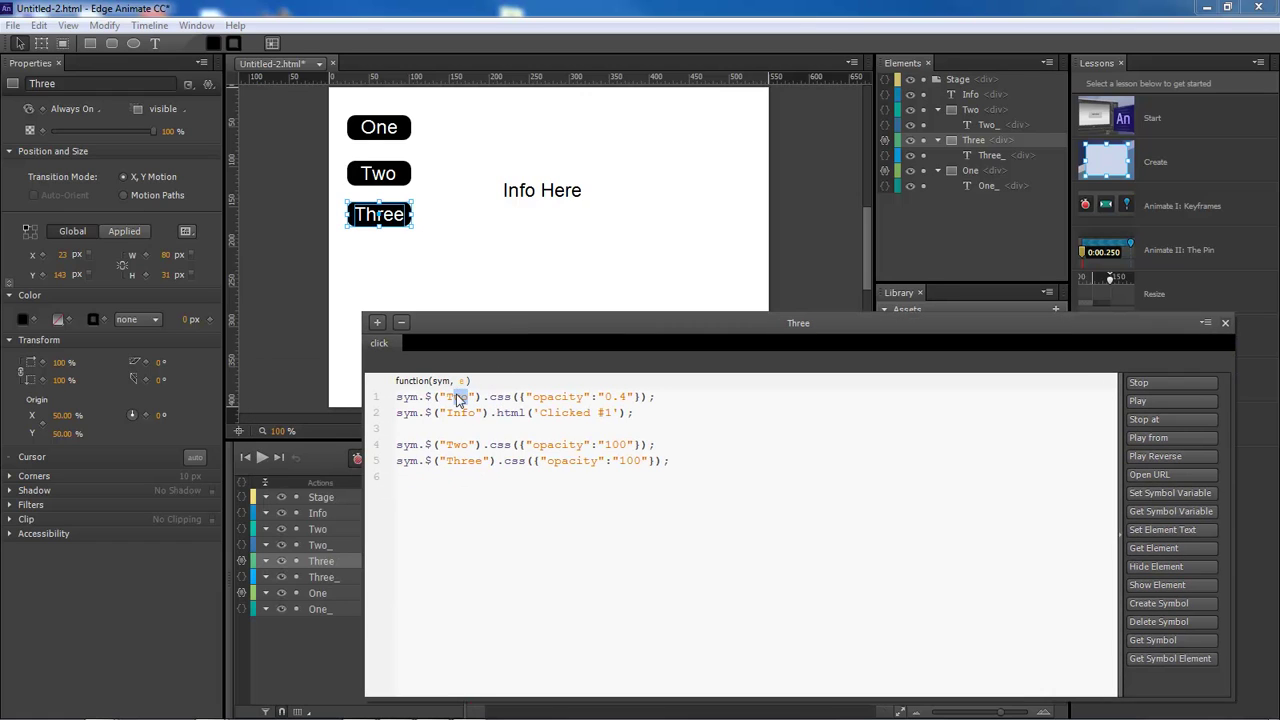
text(Three)
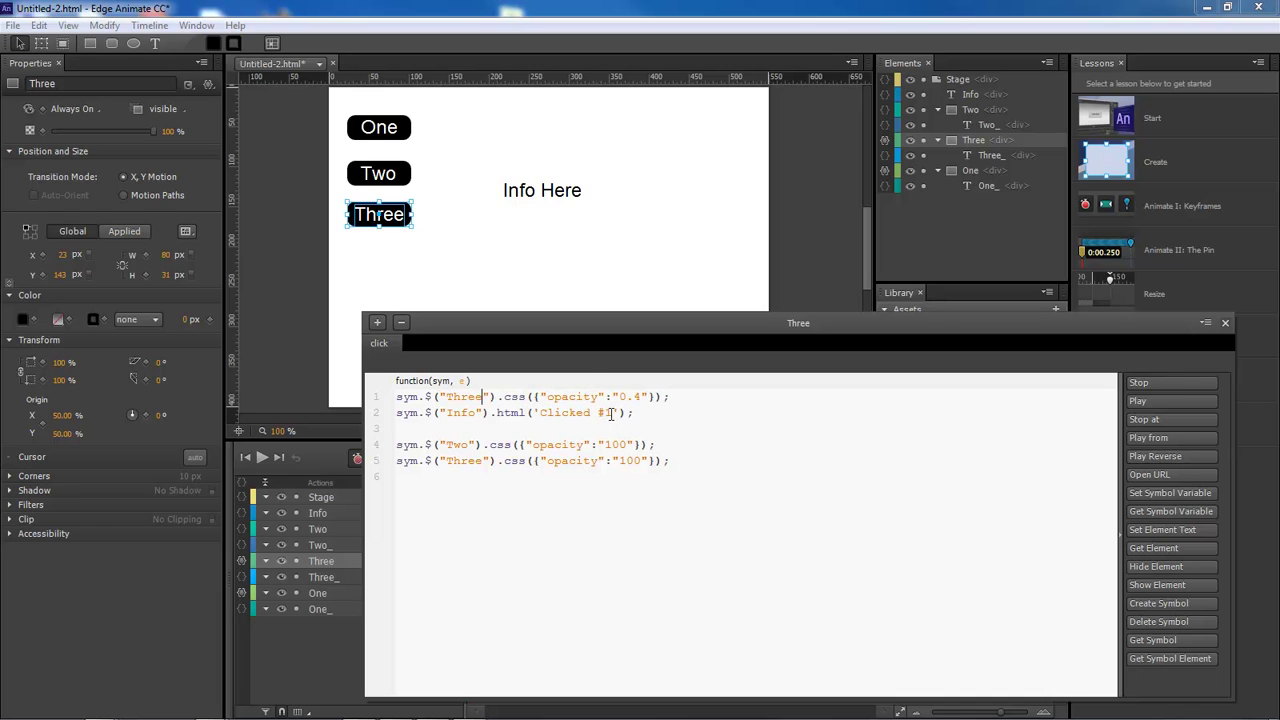
- Change the Info text to 'Clicked #3' and line 5's element to One
double_click(605, 413)
text(3)
text(One)
click(454, 461)
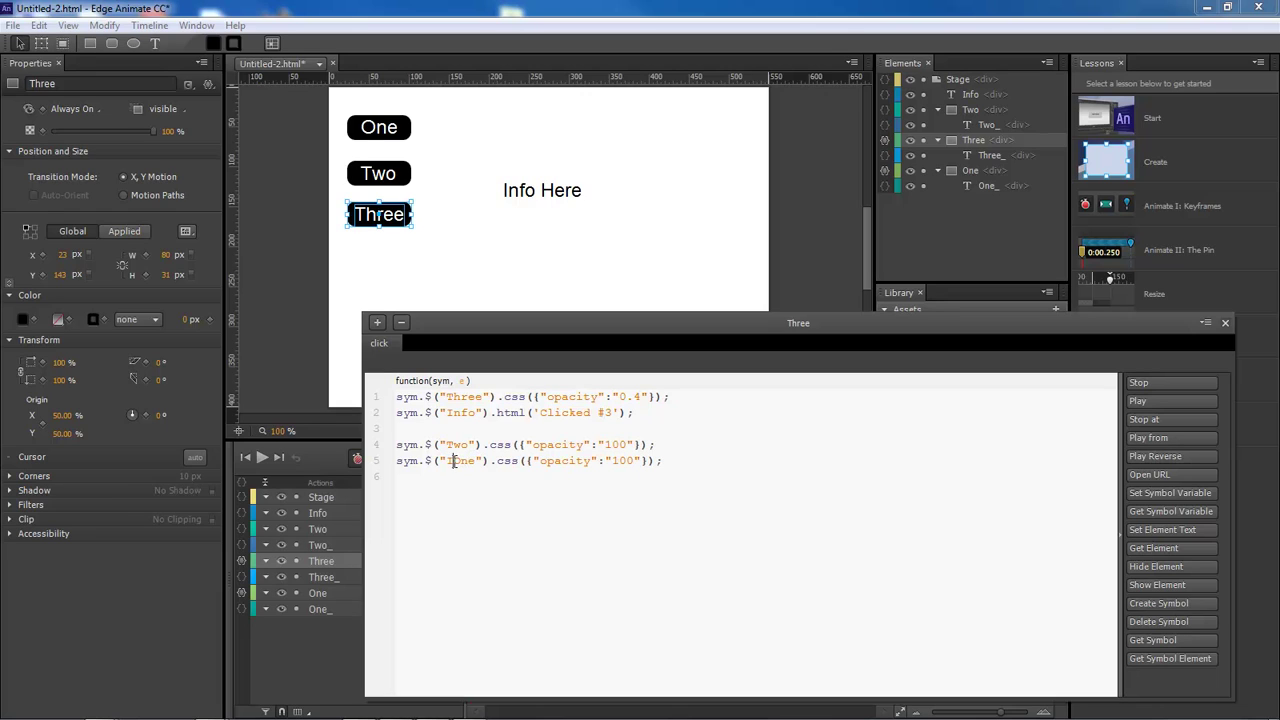
key(BackSpace)
key(End)
key(ctrl+a)
key(ctrl+c)
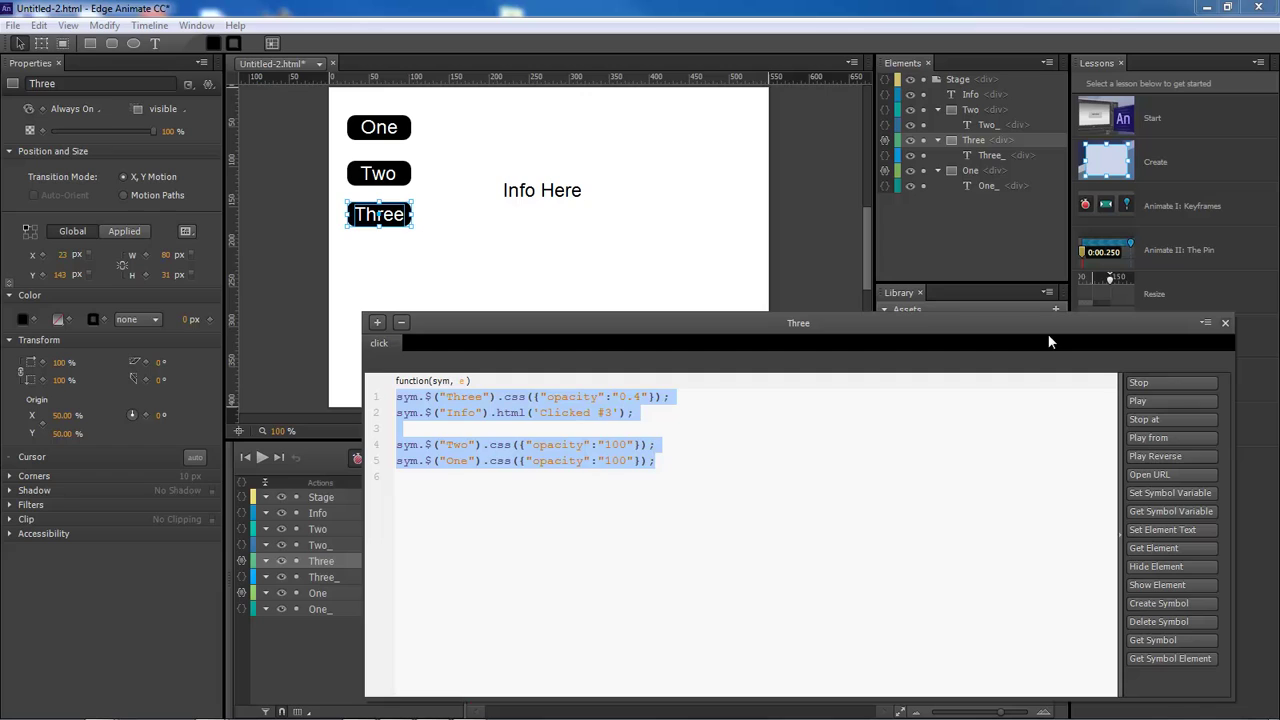
click(1225, 323)
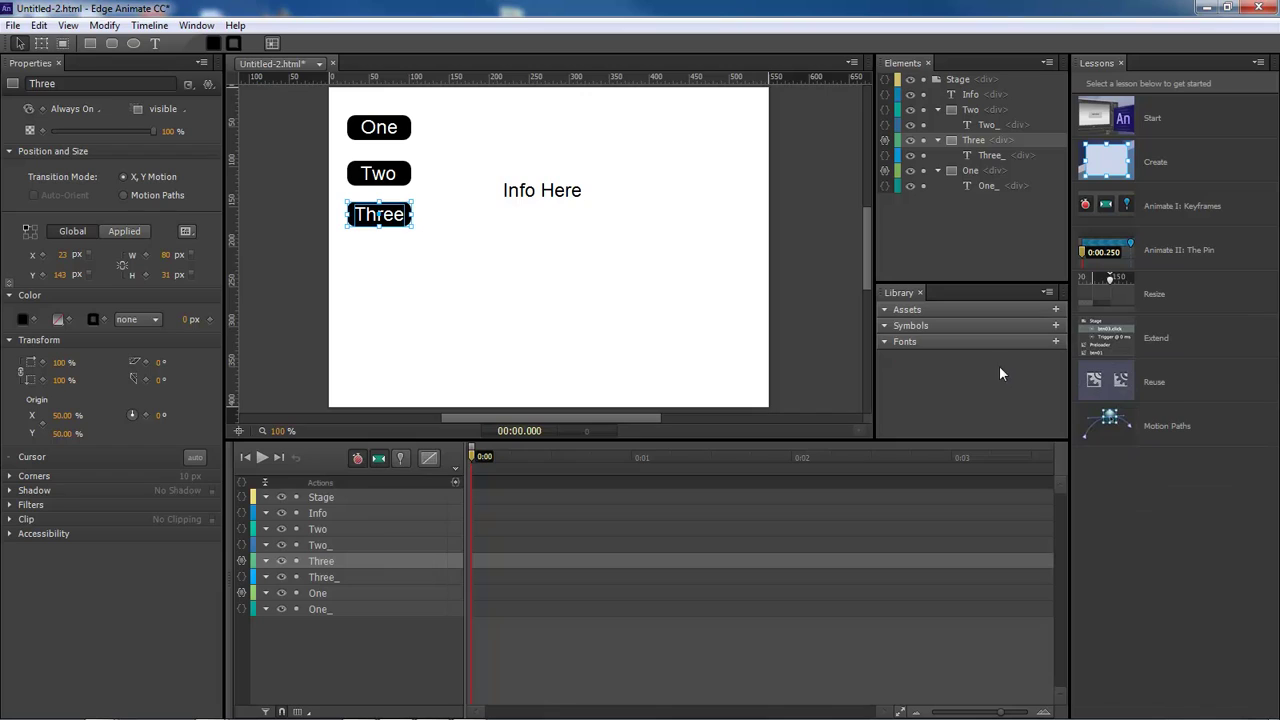
- Paste the handler code into a new click action on Two
click(241, 529)
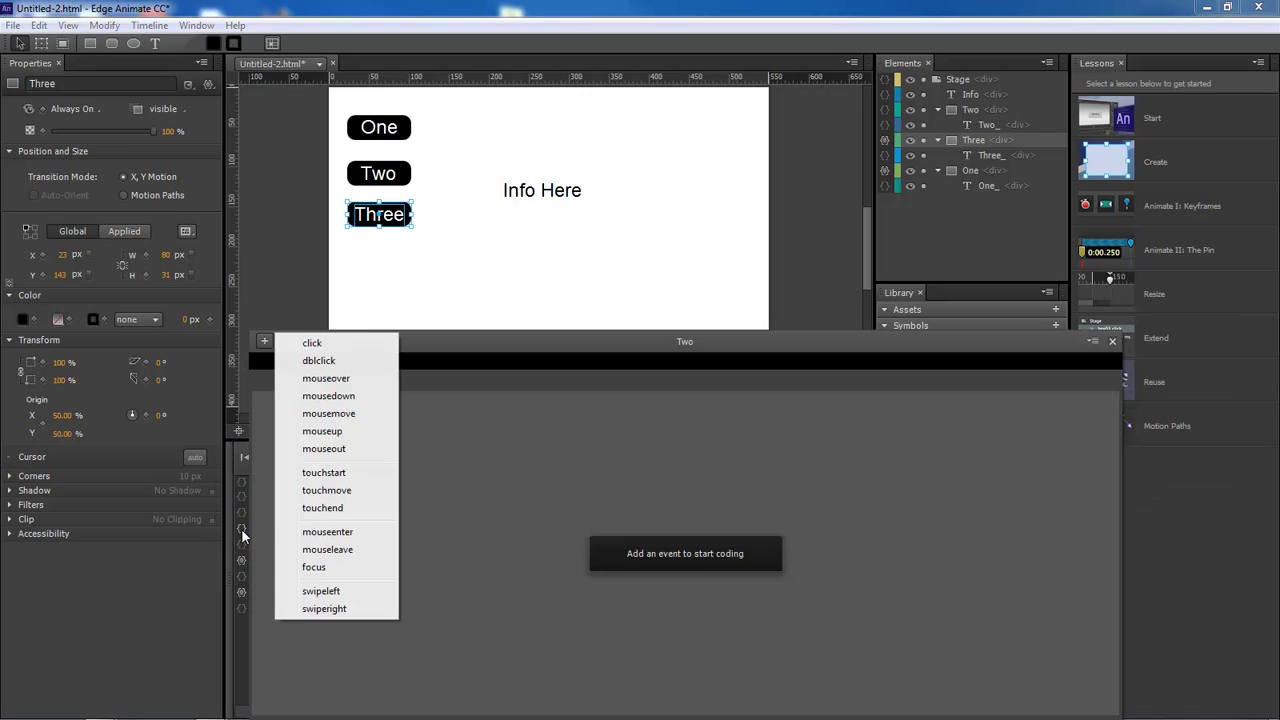
click(312, 343)
key(ctrl+v)
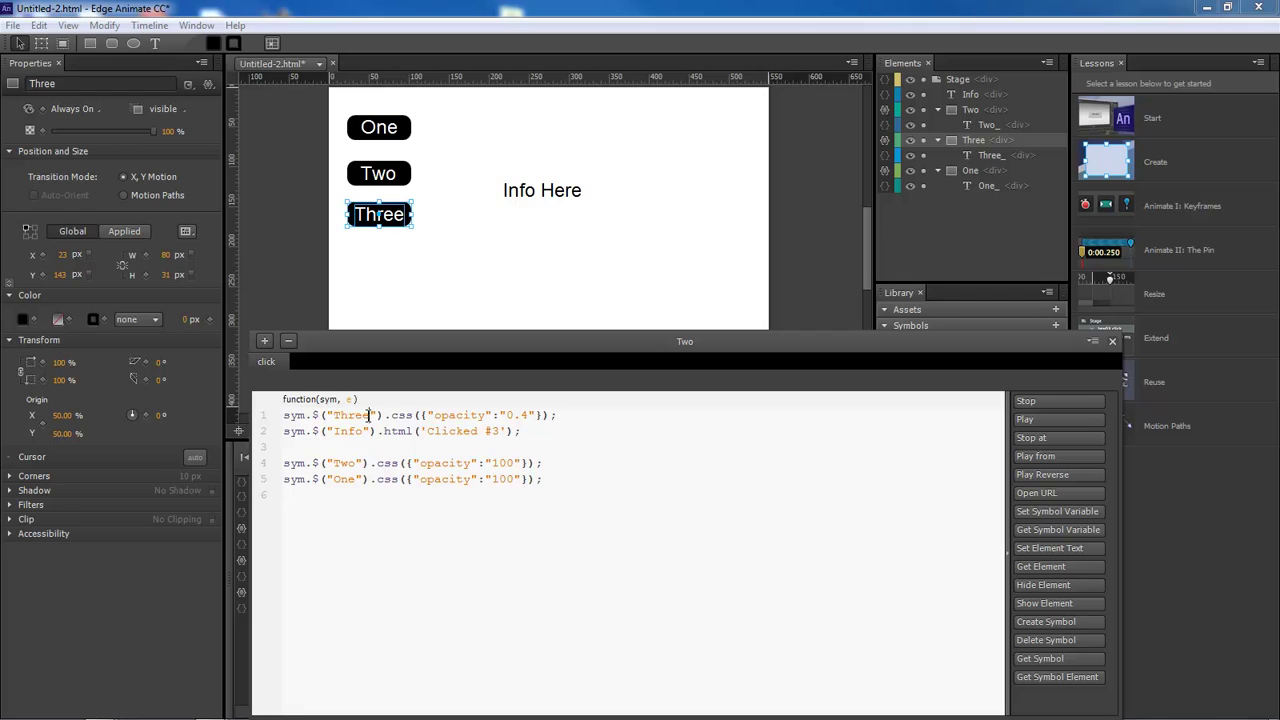
- Swap the names to Two on line 1 and Three on line 4, then preview in the browser
drag(369, 415, 340, 415)
text(wo)
drag(355, 463, 340, 465)
text(hree)
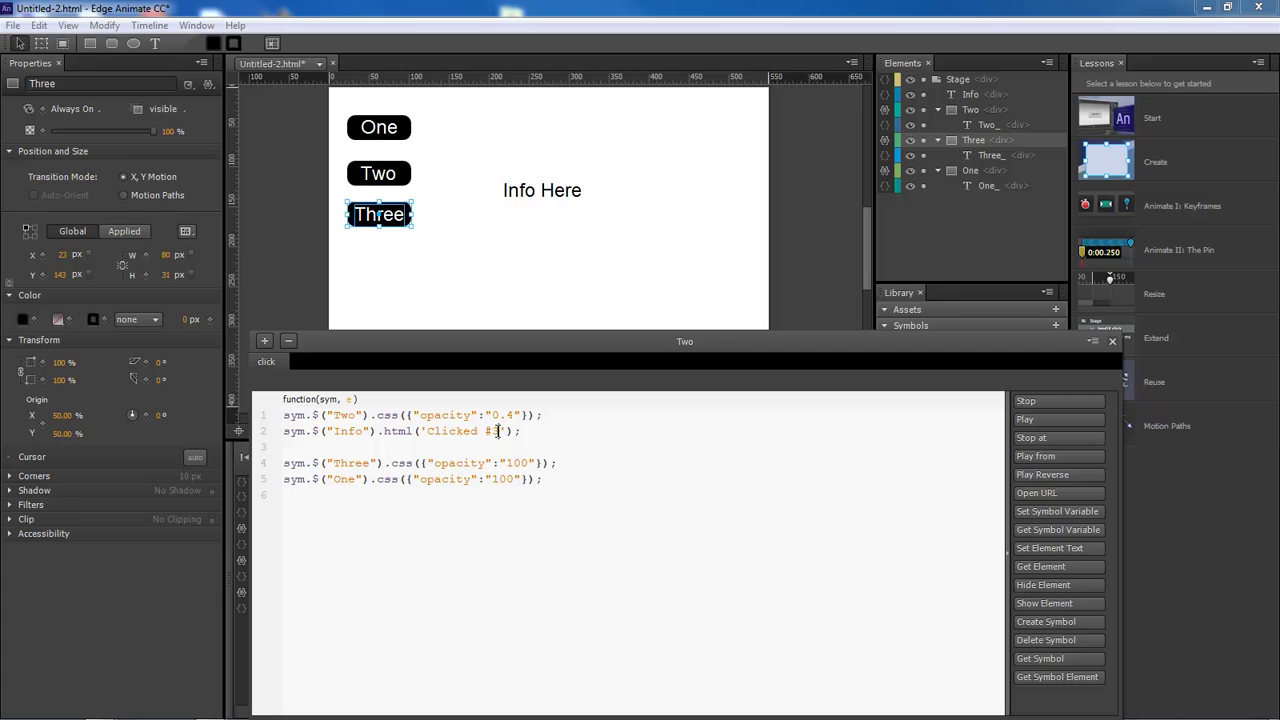
key(Escape)
key(ctrl+Return)
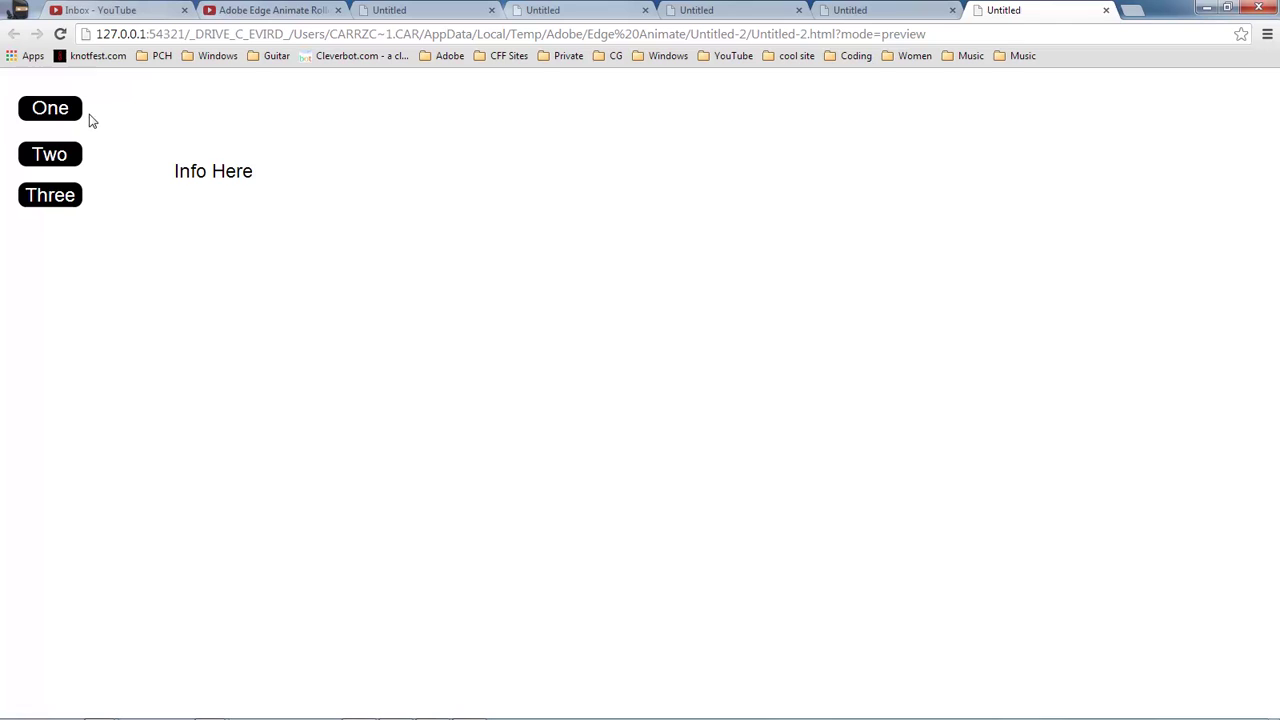
- Click One, Two and Three repeatedly, checking each dims and Info shows its Clicked number
click(77, 118)
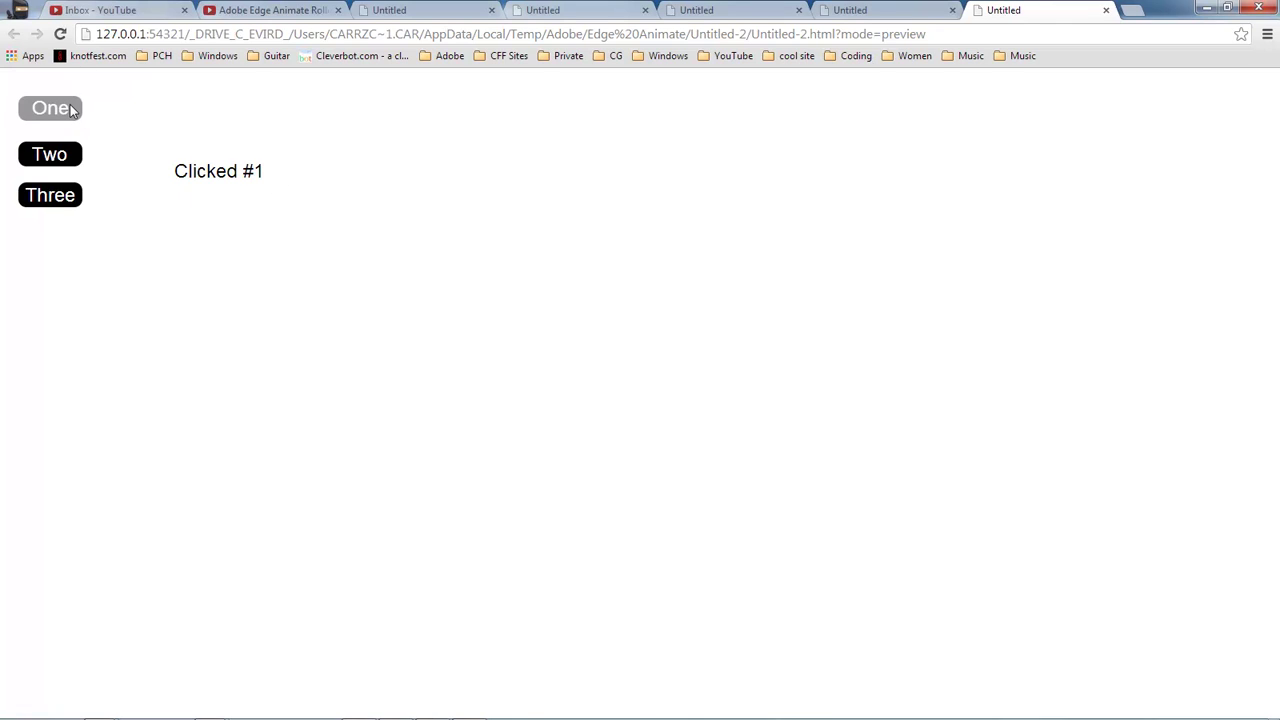
click(79, 163)
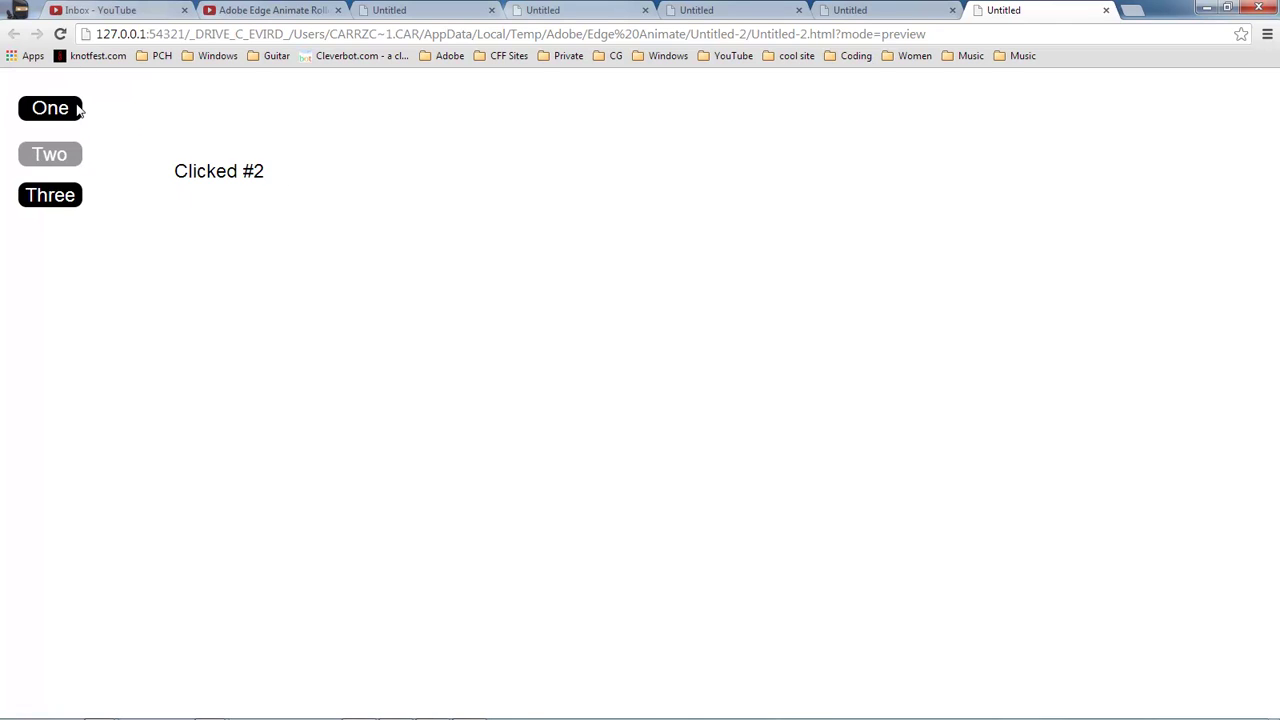
click(82, 198)
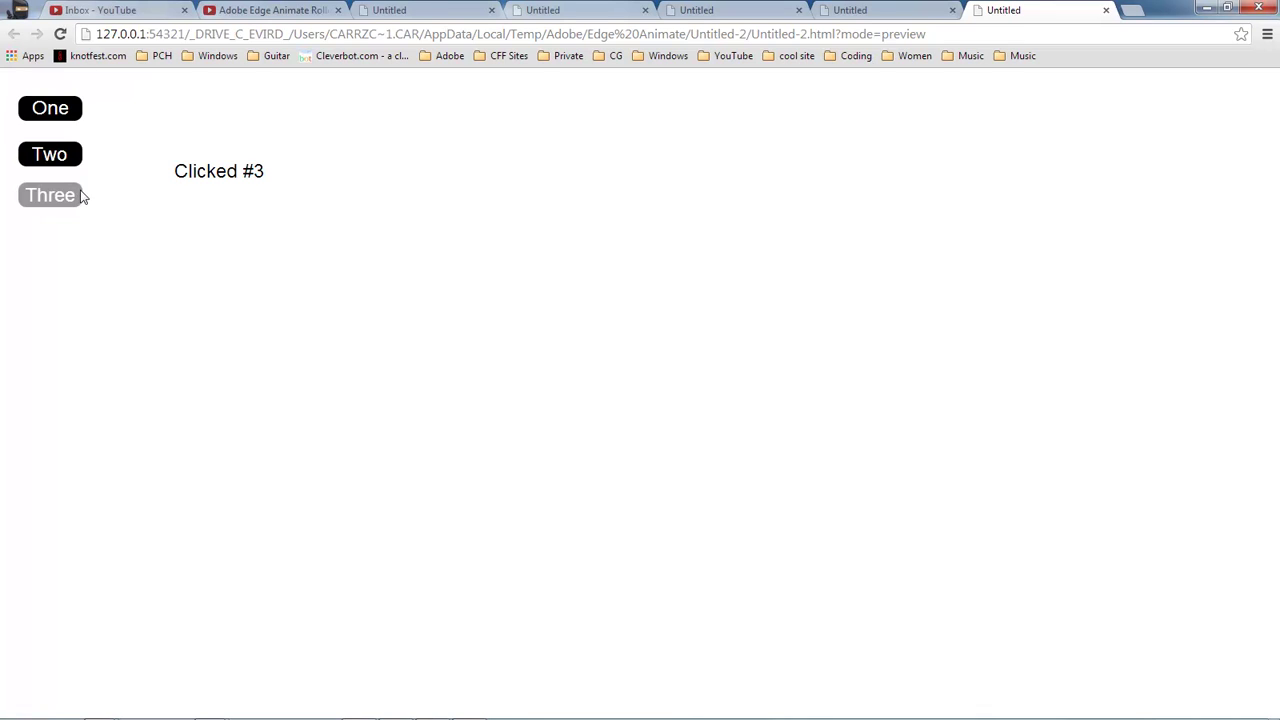
click(78, 155)
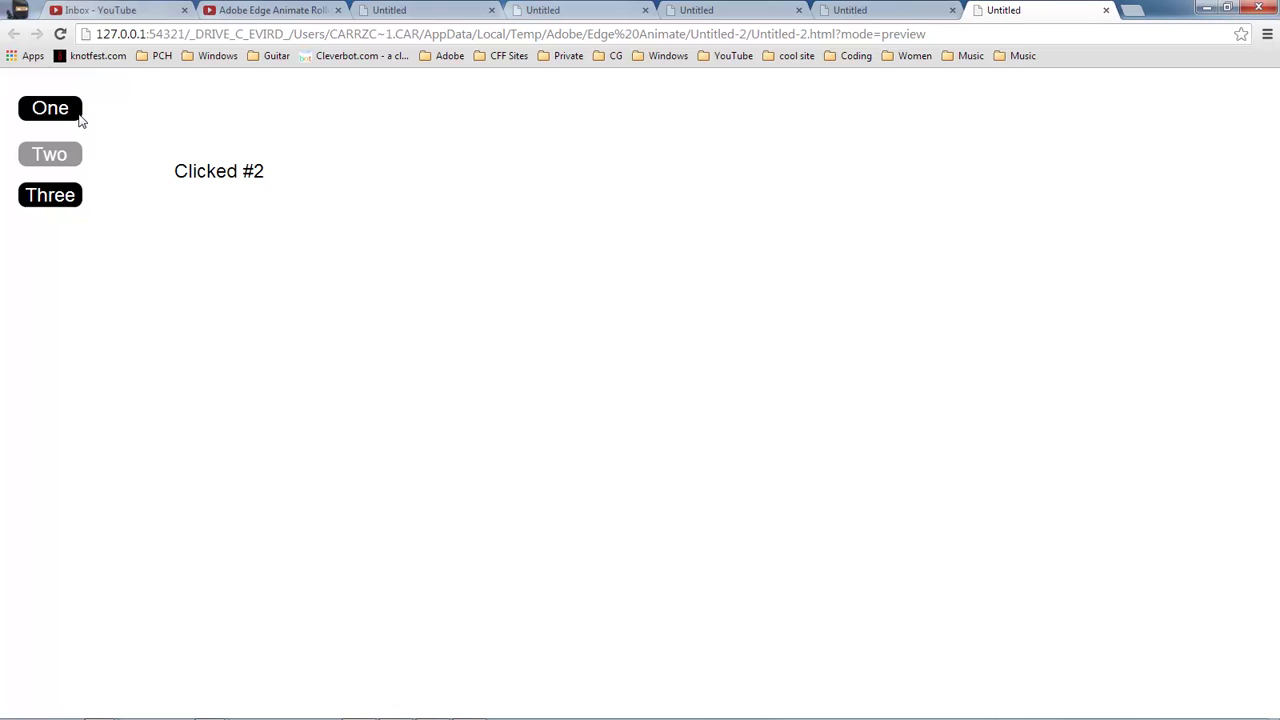
click(79, 112)
click(79, 153)
click(80, 196)
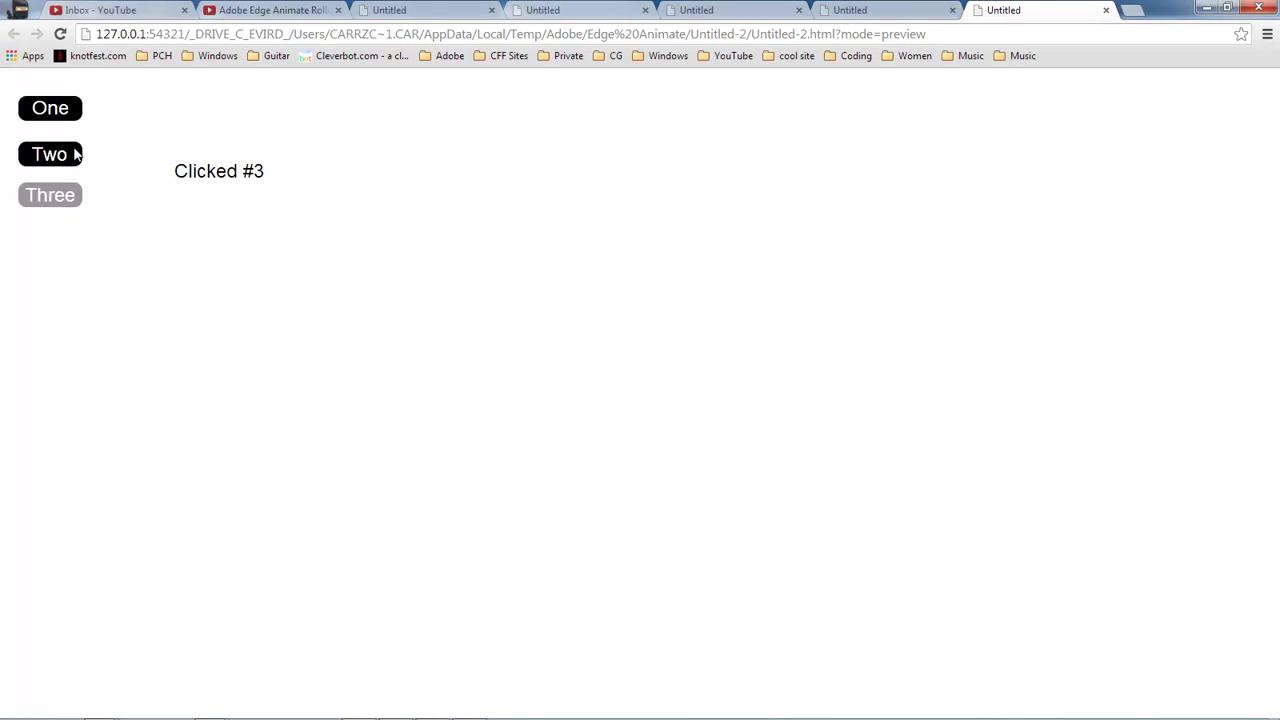
click(77, 155)
click(80, 114)
- Return to Edge Animate and open the One button's click-action code
click(1207, 10)
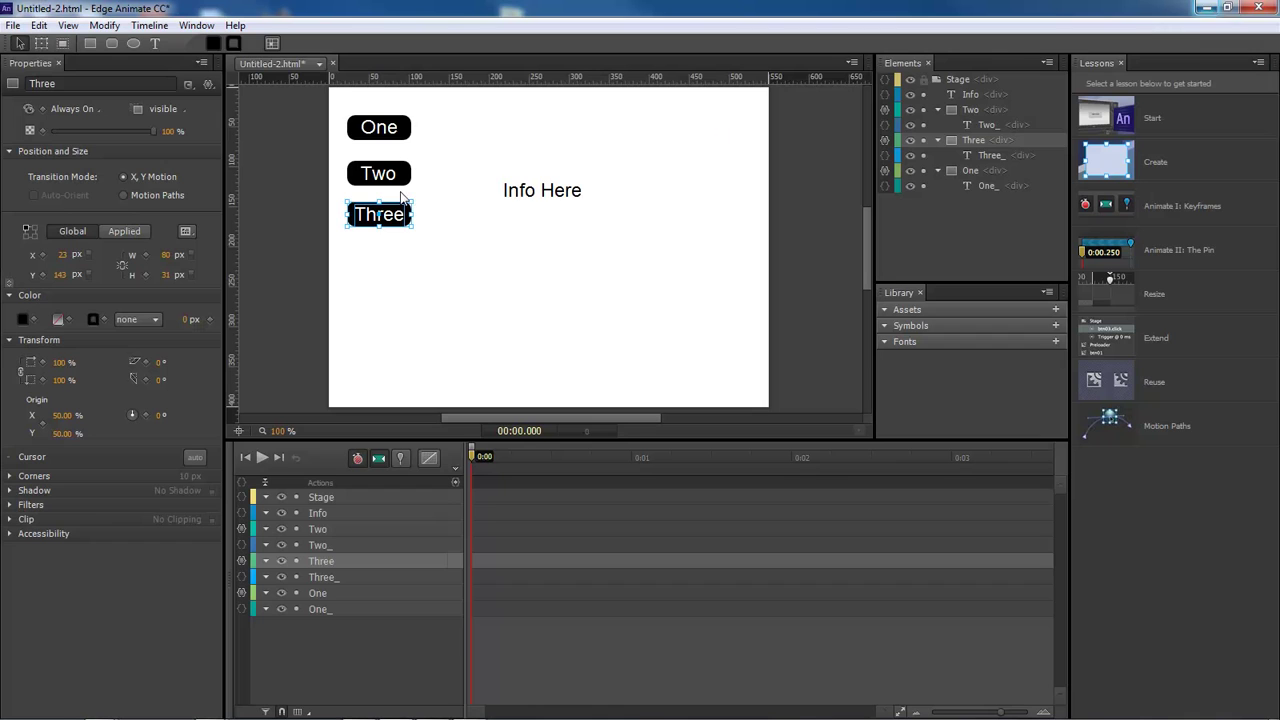
click(241, 593)
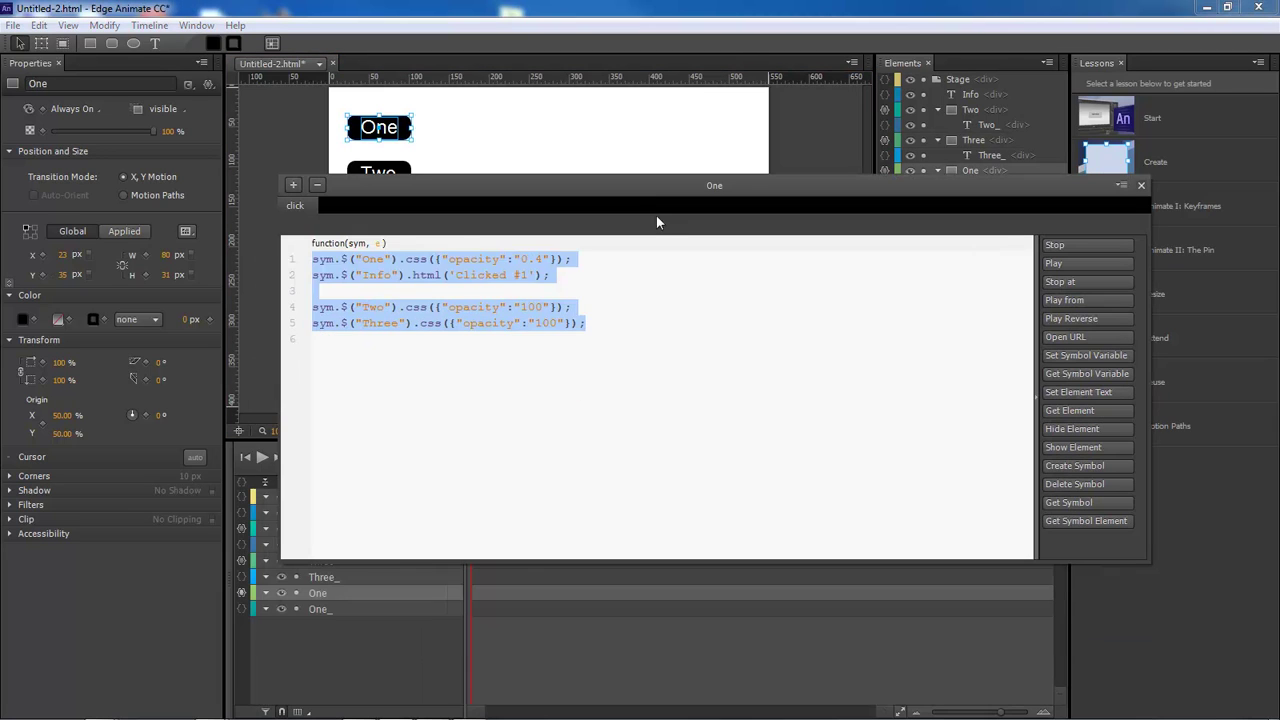
click(516, 384)
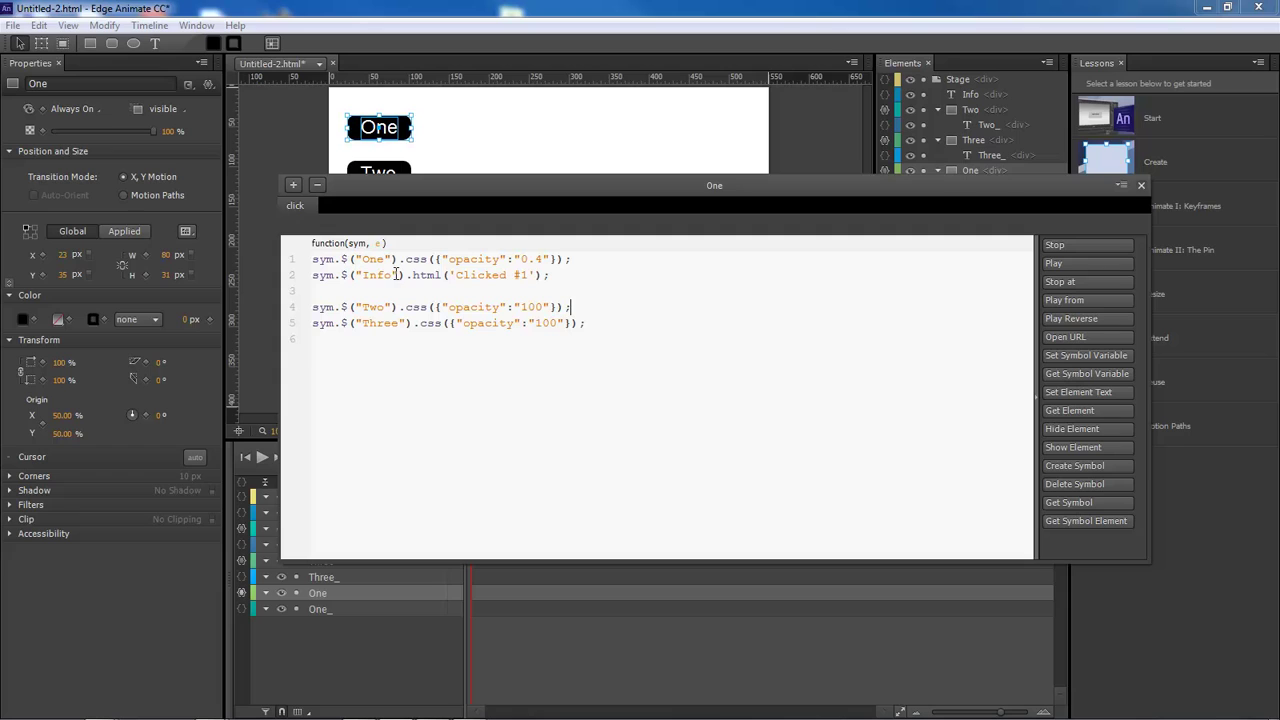
double_click(370, 258)
- Change One's opacity on line 1 from 0.1 to 0.4 and close the code editor
drag(433, 188, 630, 167)
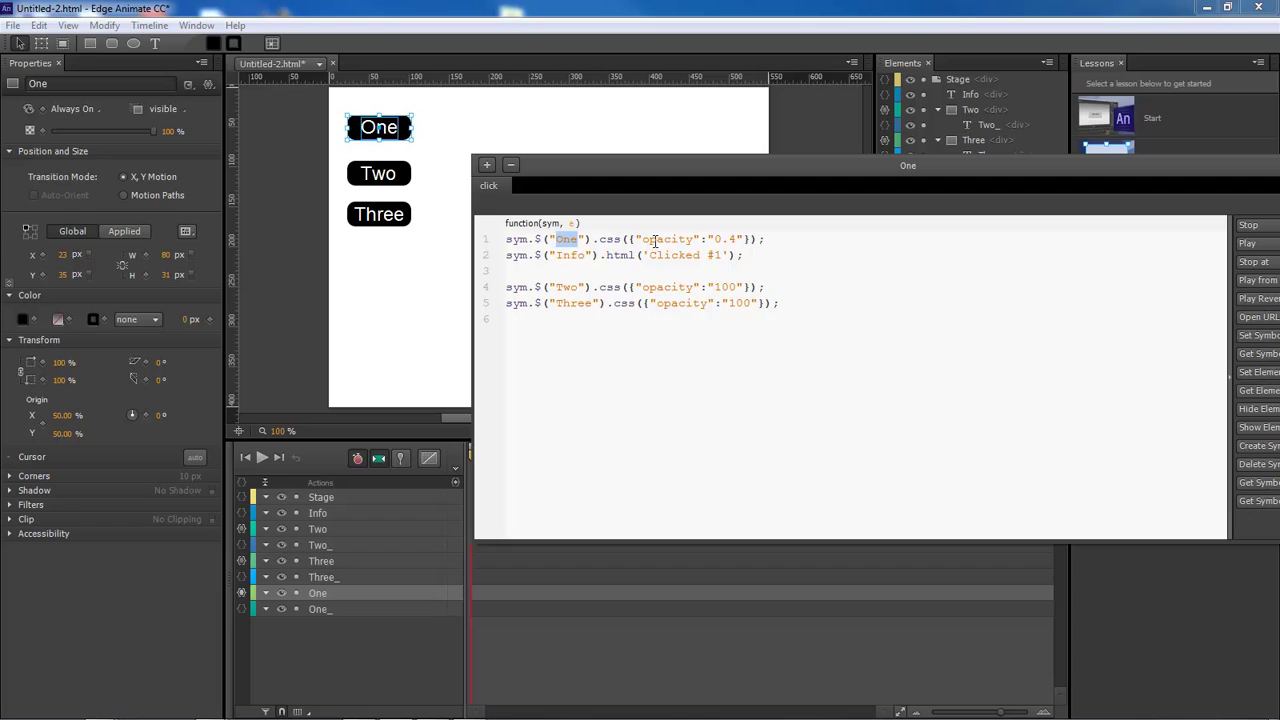
click(733, 241)
key(BackSpace)
text(4)
drag(674, 172, 715, 229)
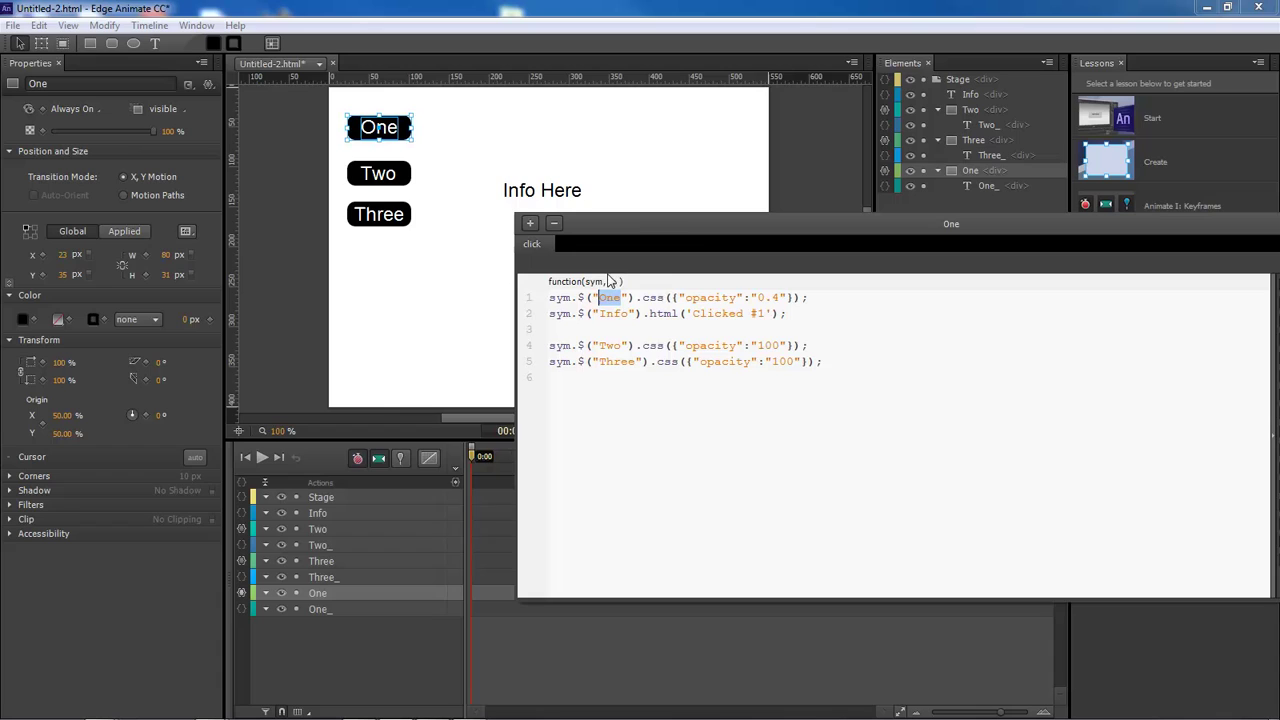
drag(676, 228, 646, 245)
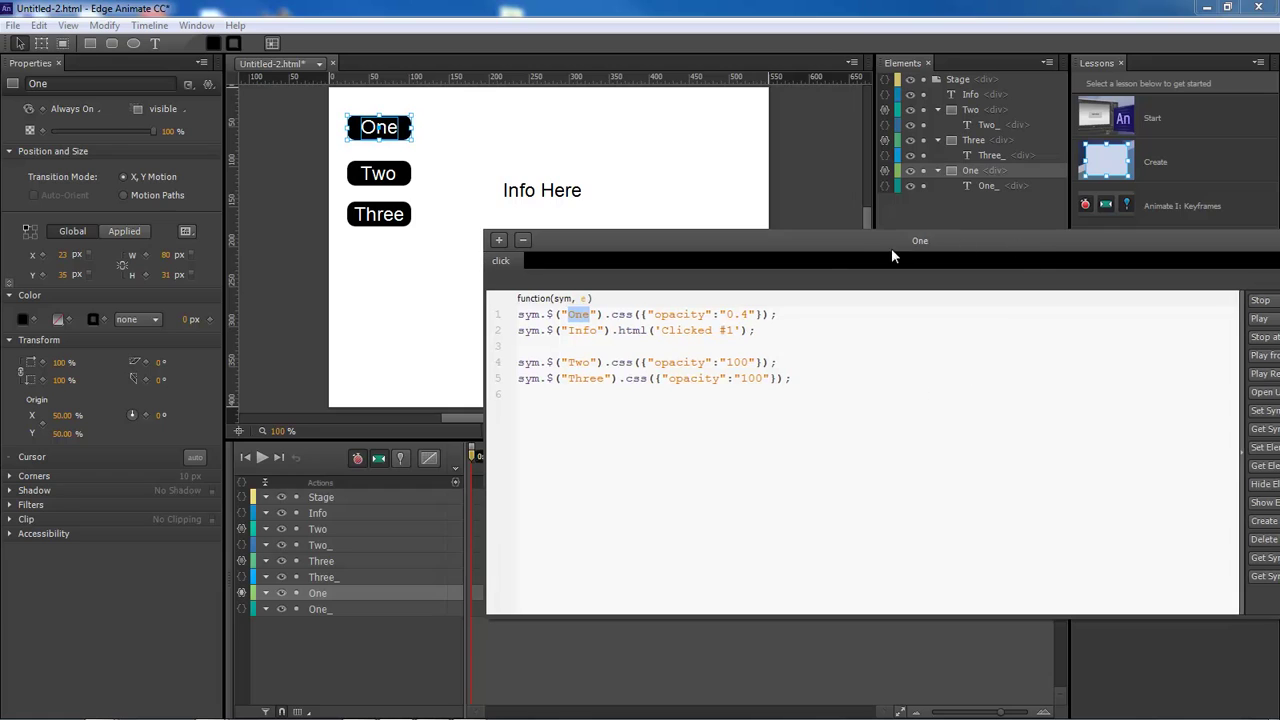
drag(891, 248, 807, 258)
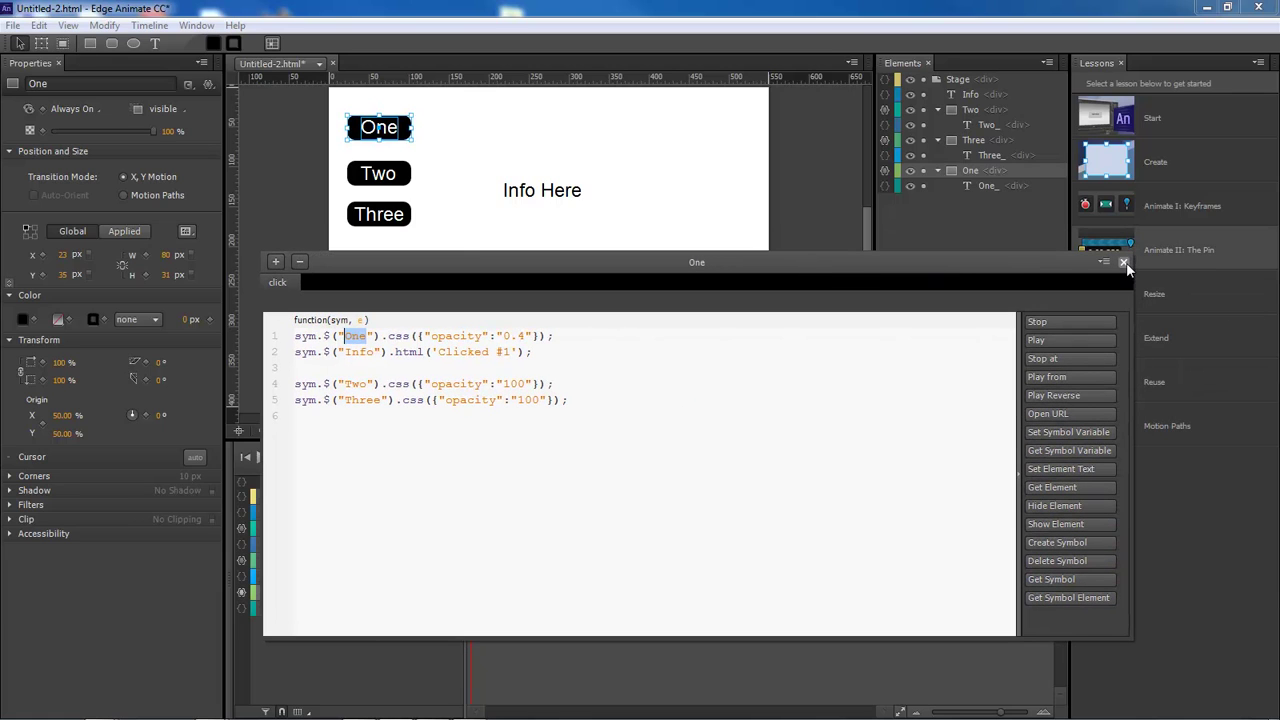
click(1126, 262)
mouse_move(500, 712)
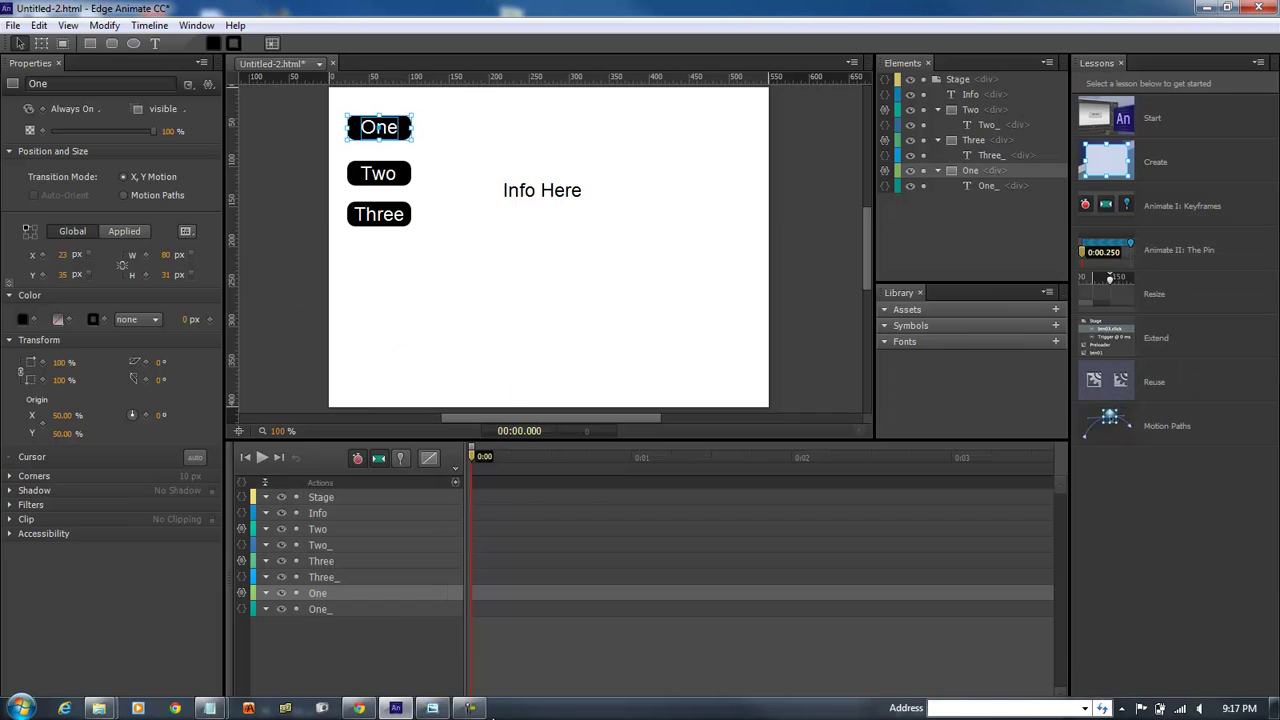
click(432, 708)
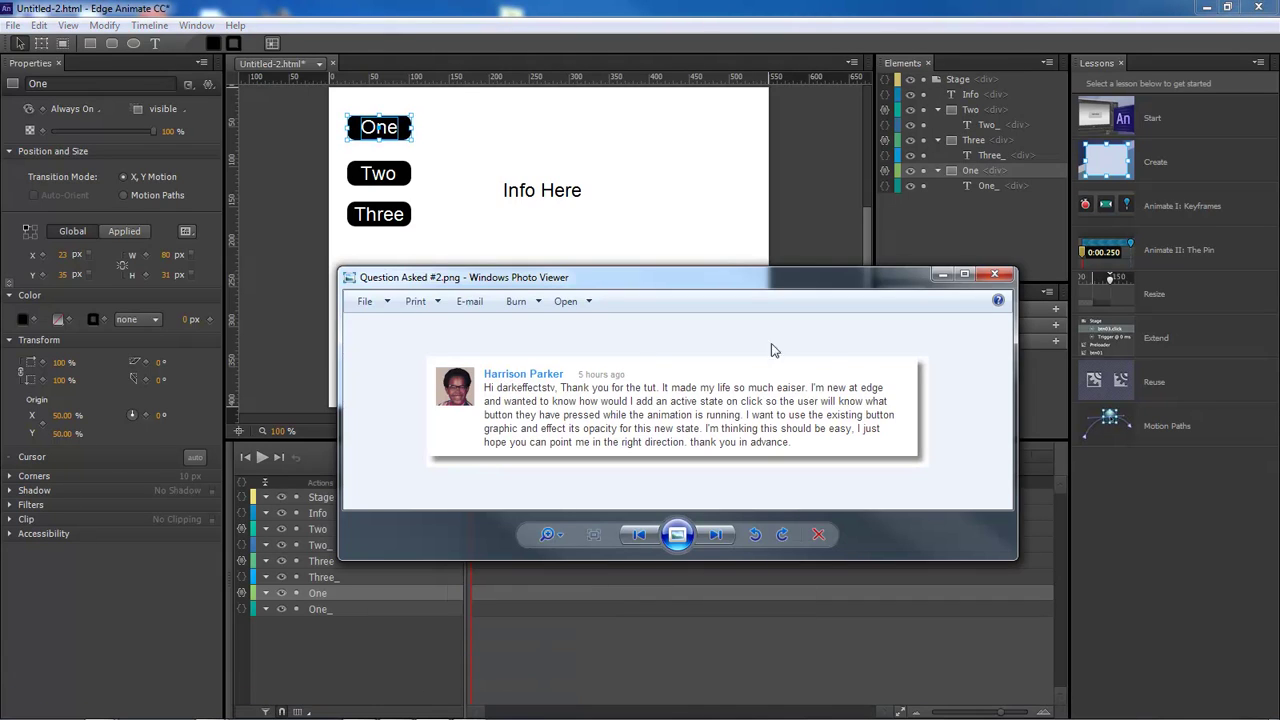
click(942, 274)
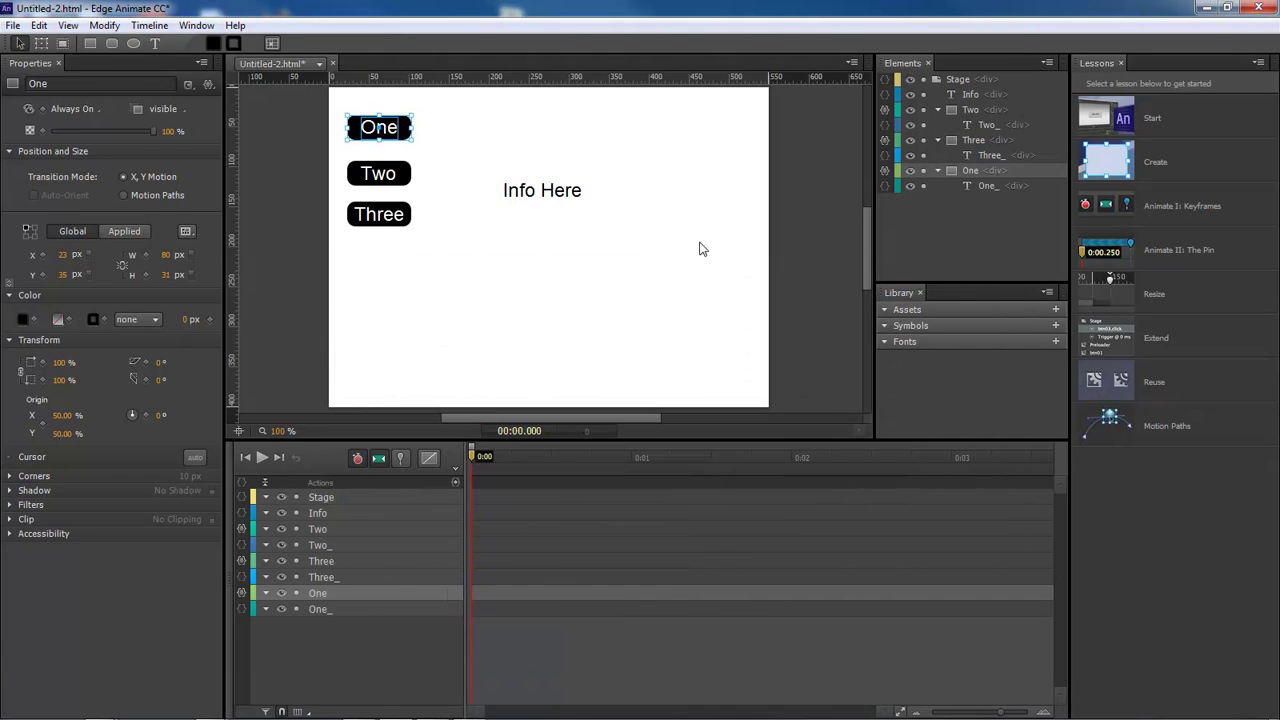